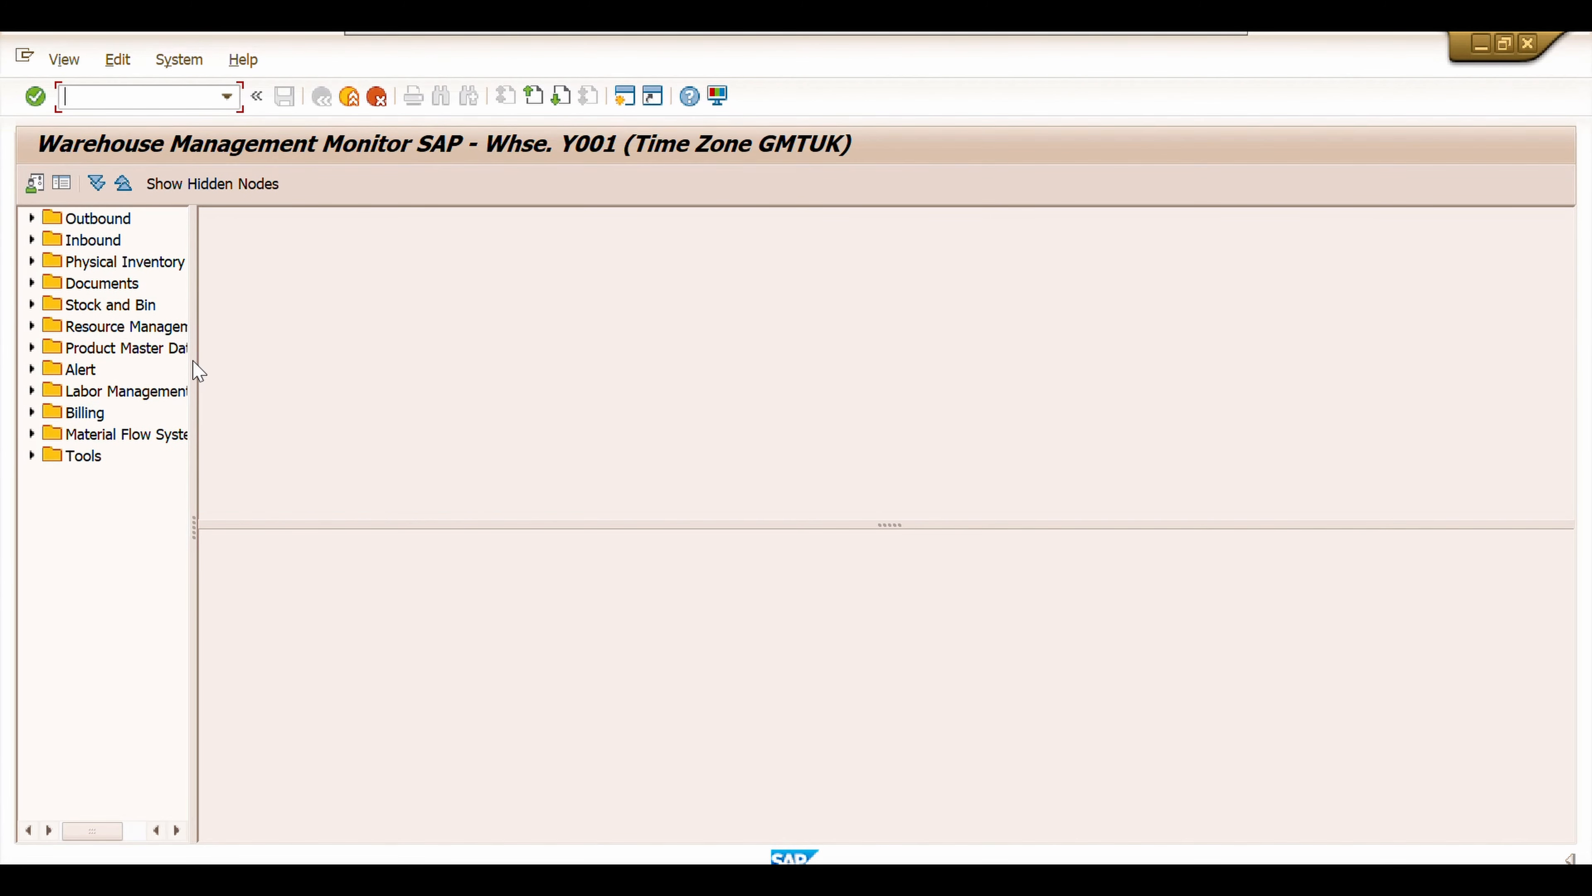
# - Widen the node tree and display the Storage Bin overview under Stock and Bin without entering selection criteria
pyautogui.moveTo(199, 370); pyautogui.dragTo(261, 351)
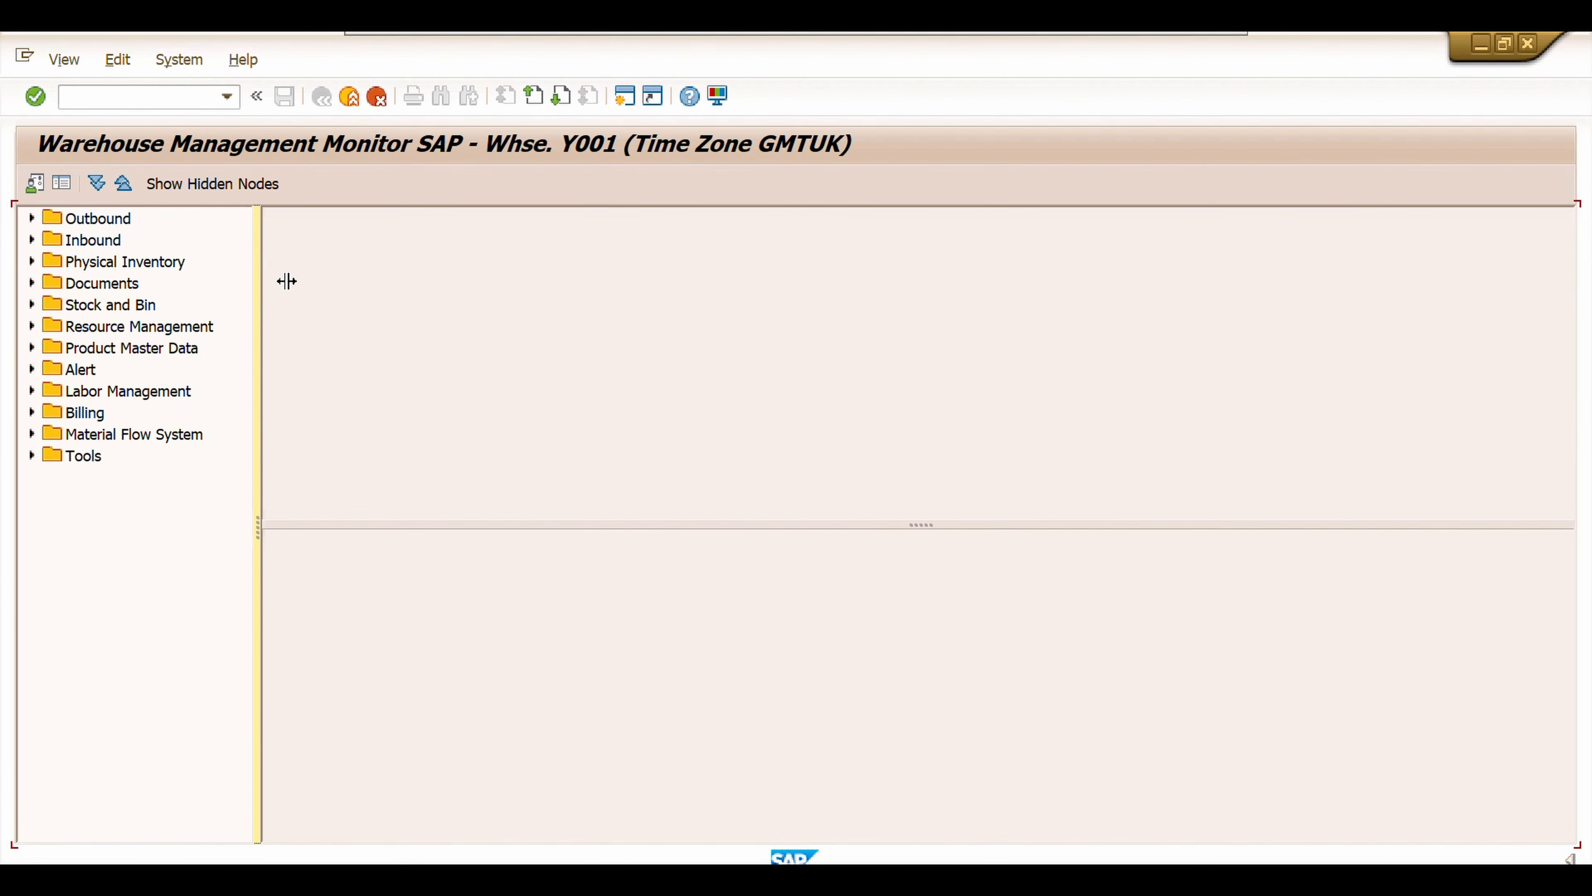
pyautogui.click(32, 305)
pyautogui.click(107, 328)
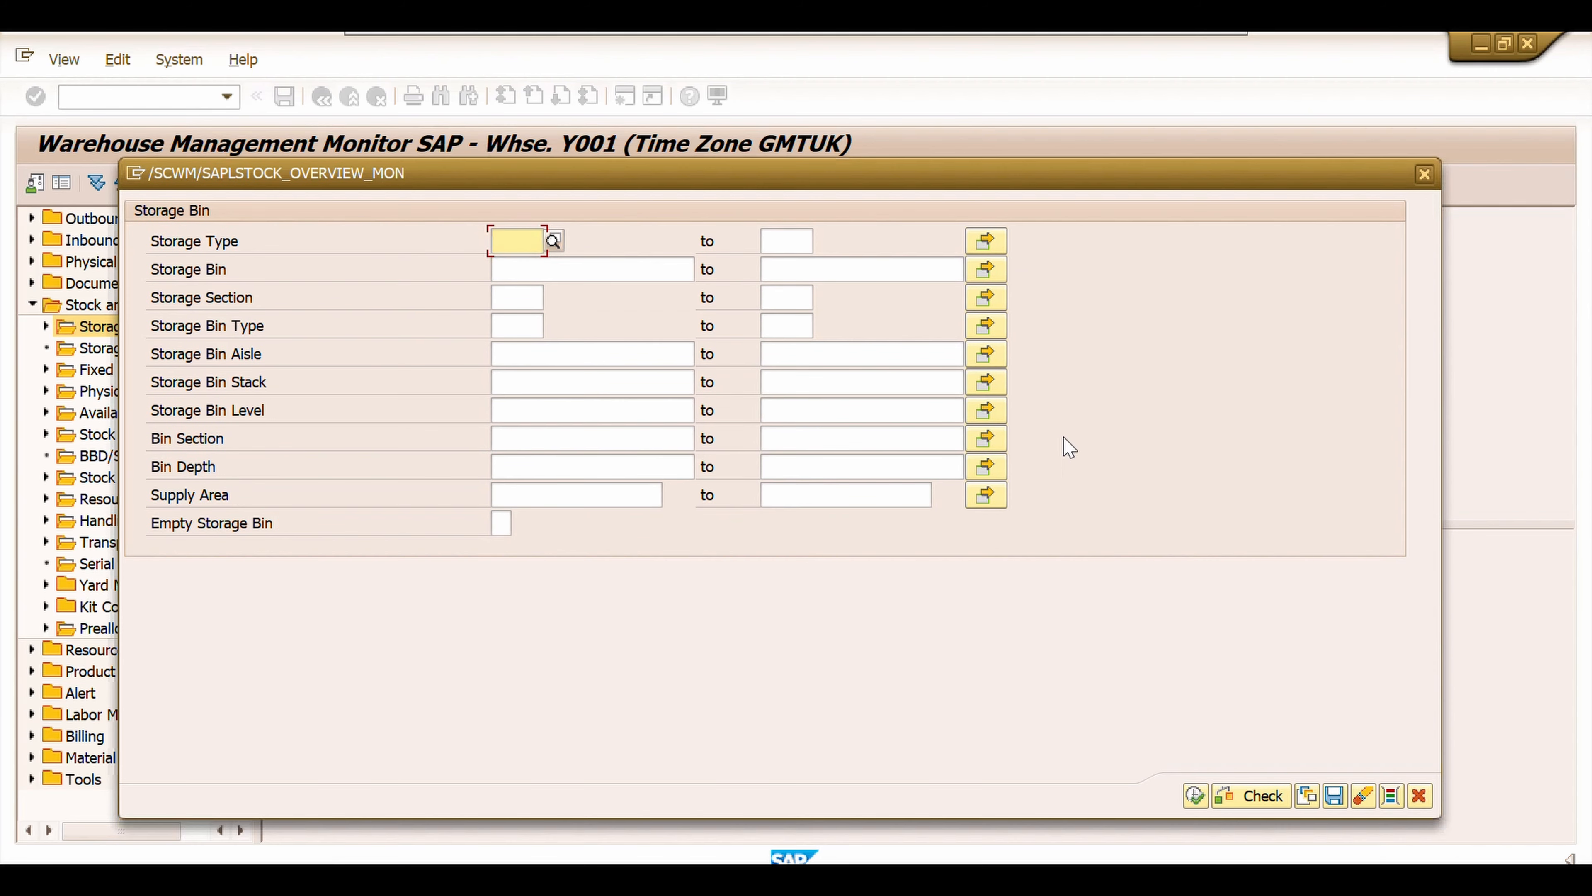
pyautogui.click(1198, 798)
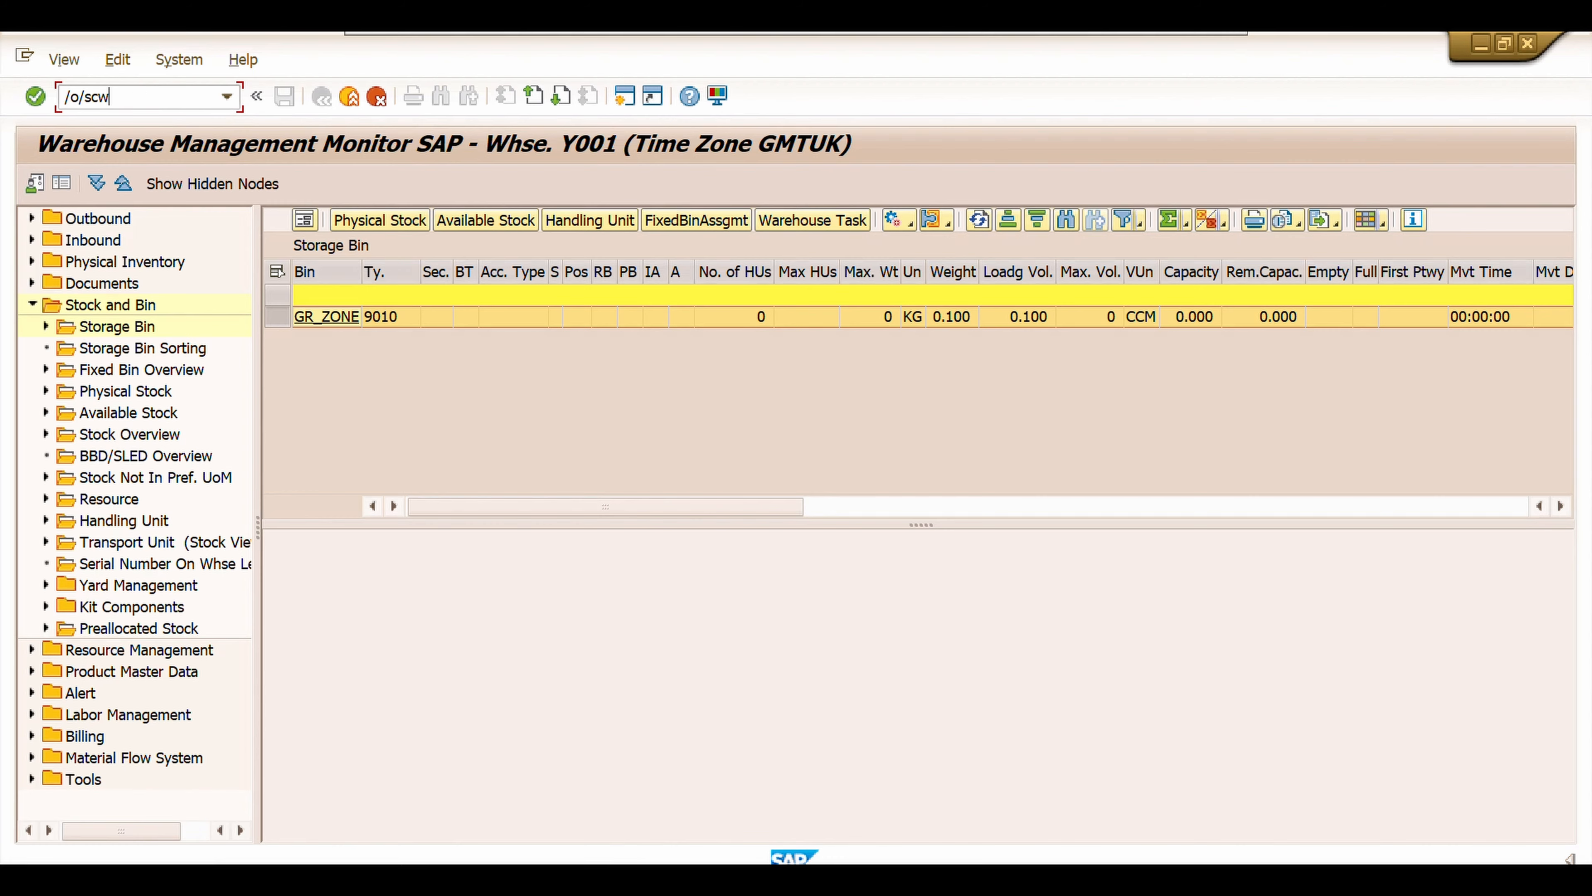
# - Open the Load Storage Bins transaction and export its empty bin table as an Excel spreadsheet named STORAge bin
pyautogui.write('p')
pyautogui.press('Return')
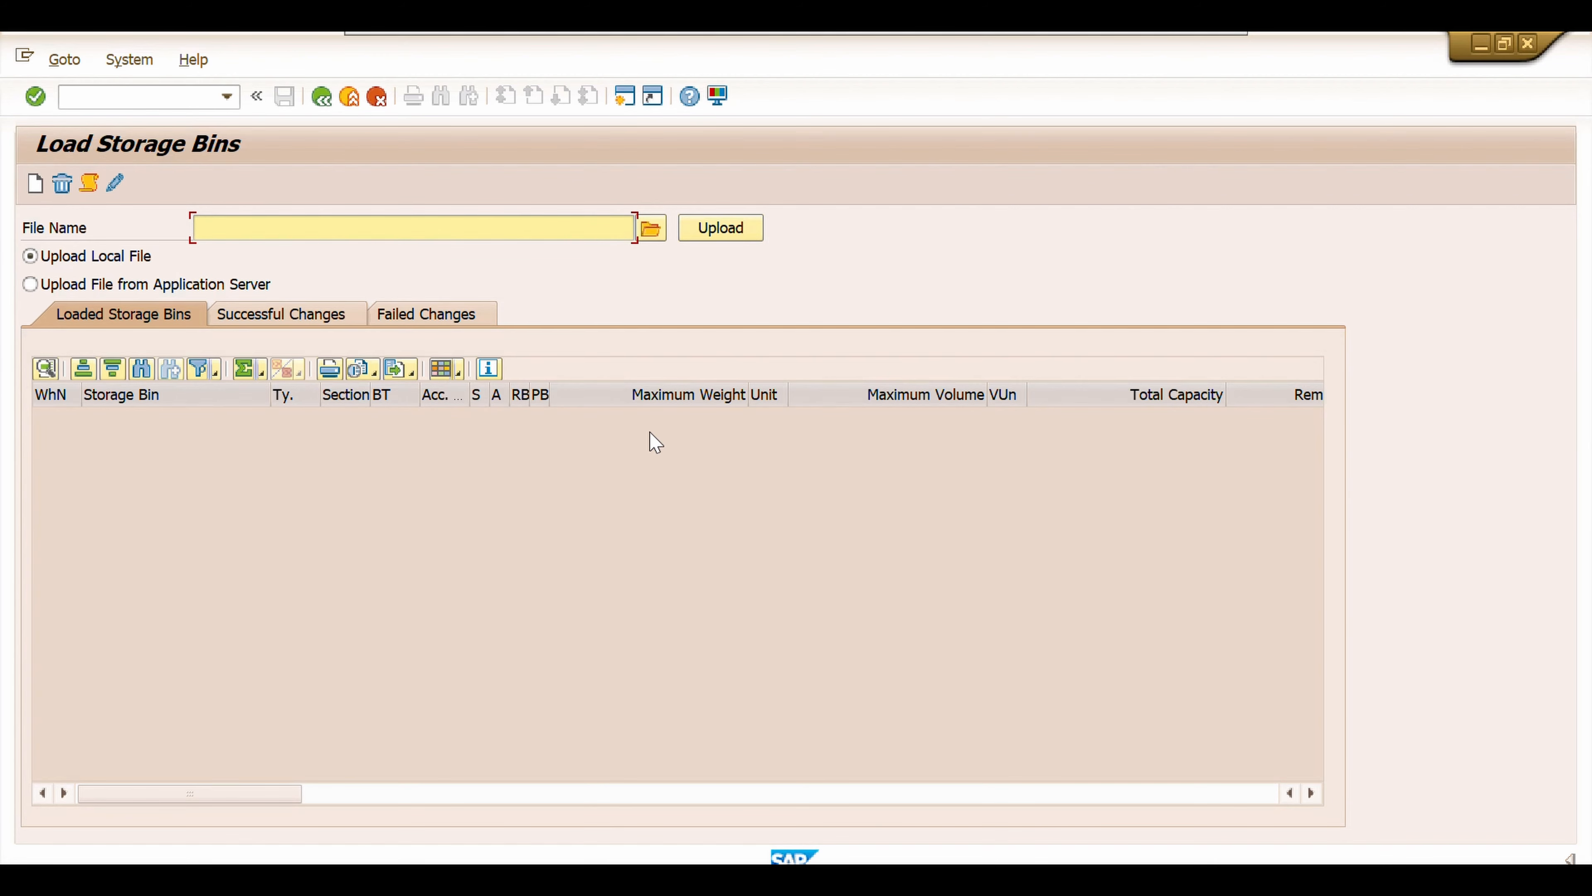
pyautogui.click(413, 372)
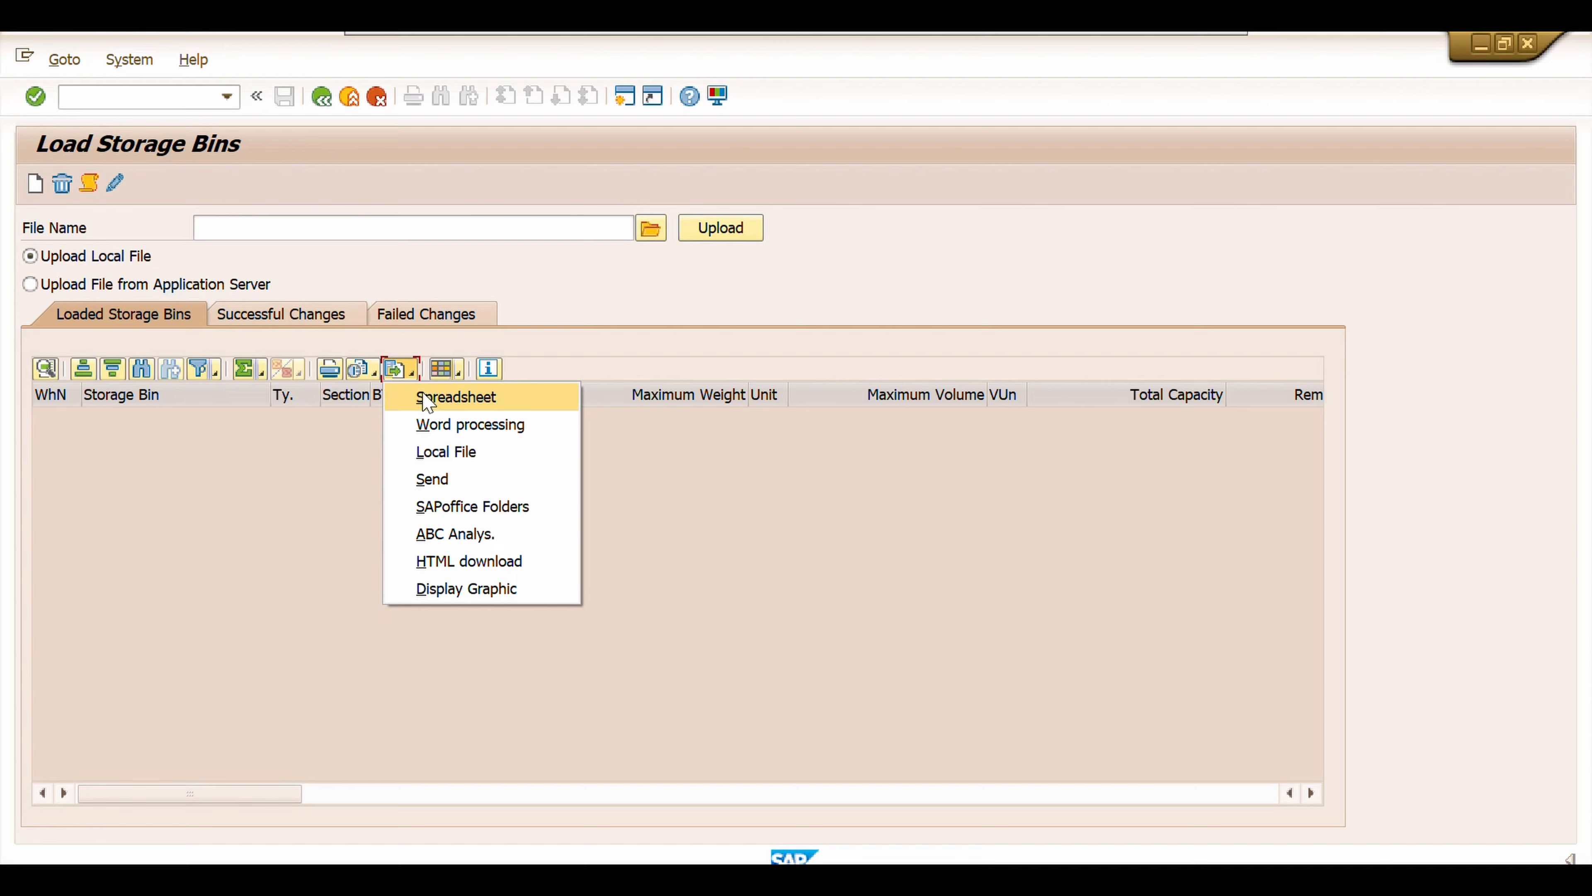
pyautogui.click(425, 397)
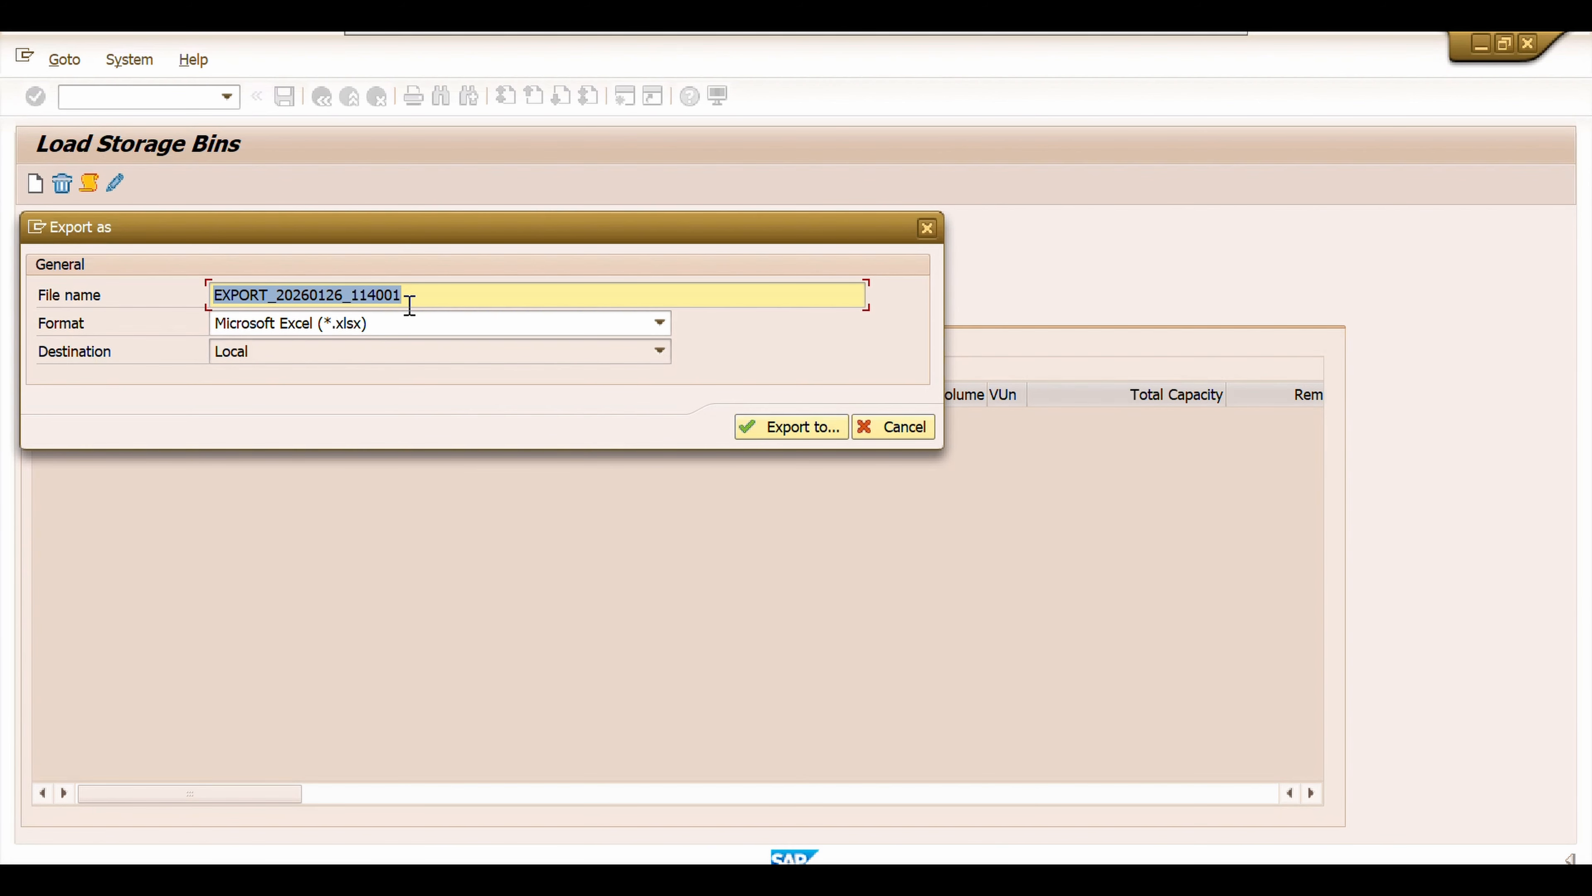
pyautogui.press('BackSpace')
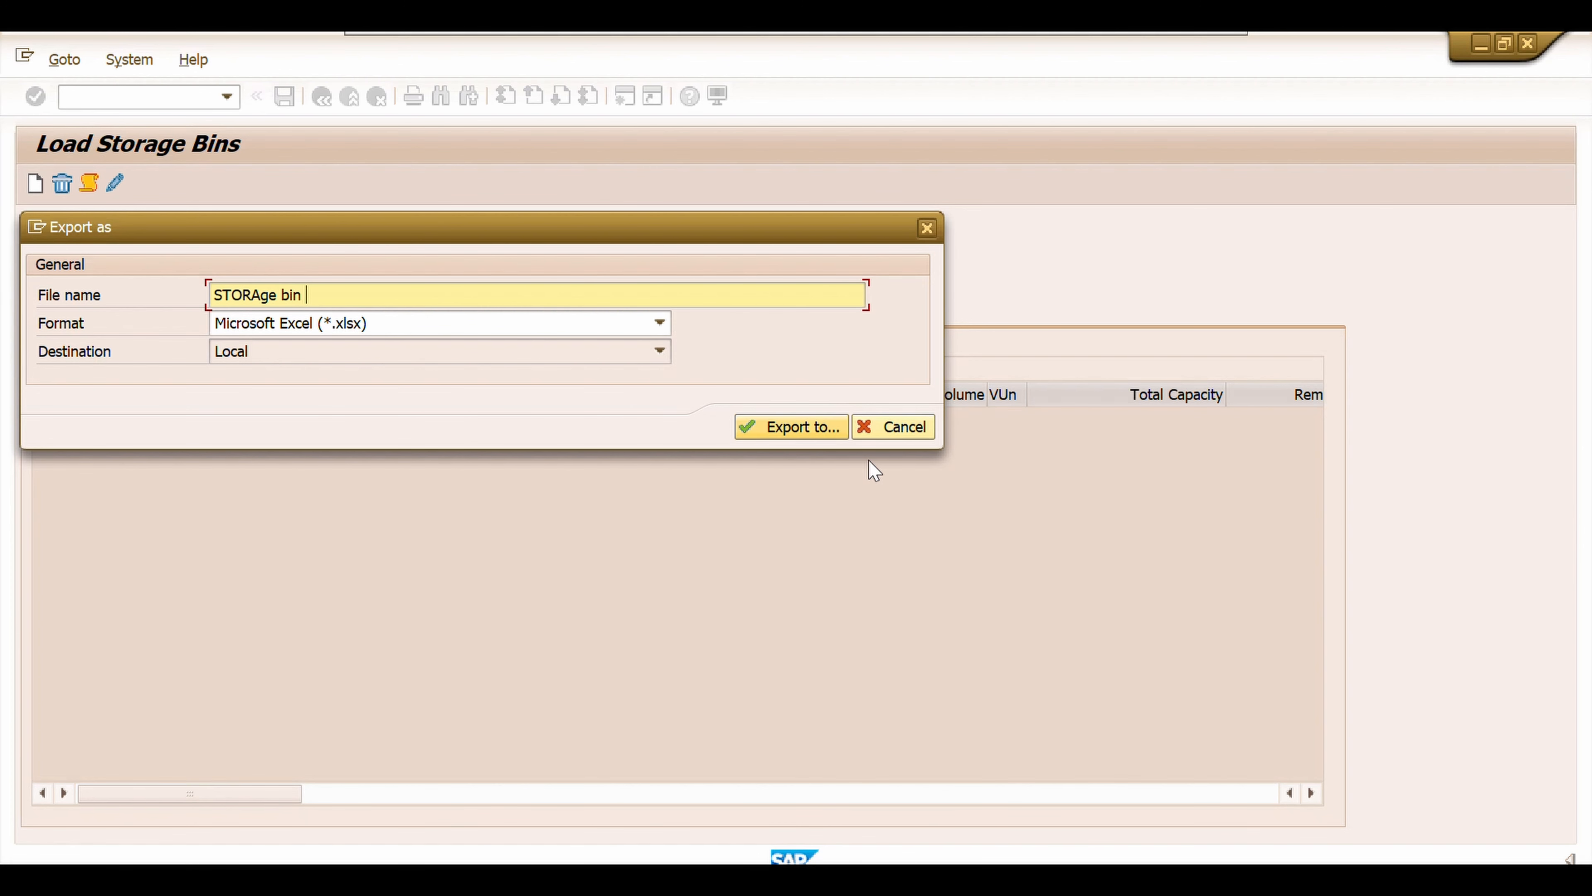
pyautogui.click(793, 428)
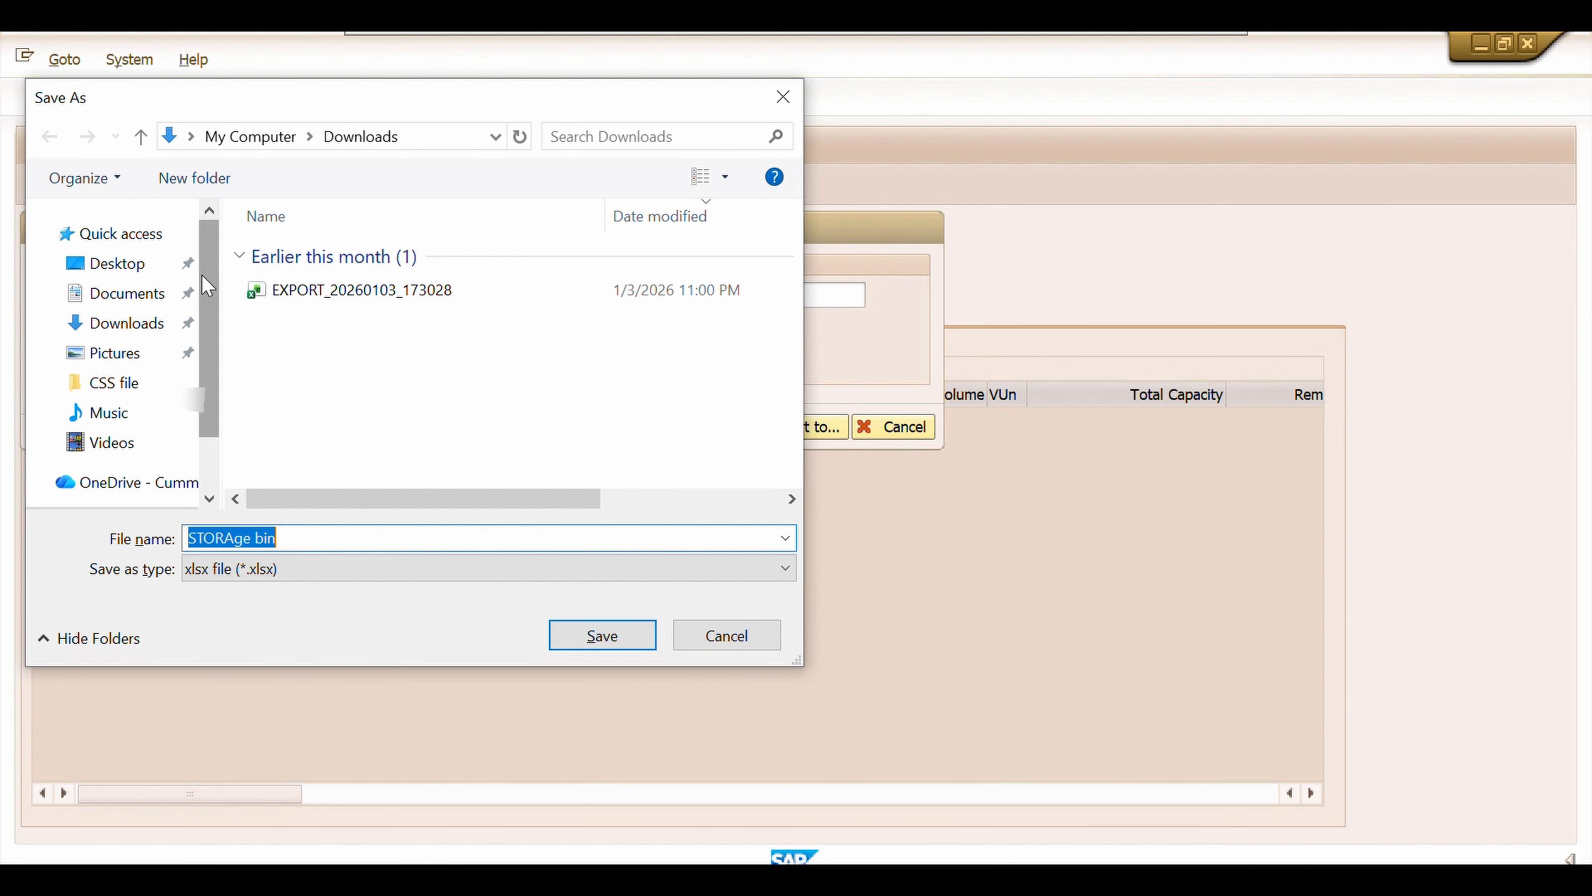
# - Save the spreadsheet in Downloads, allowing the file's creation and its opening with both decisions remembered
pyautogui.scroll(-3, 202, 295)
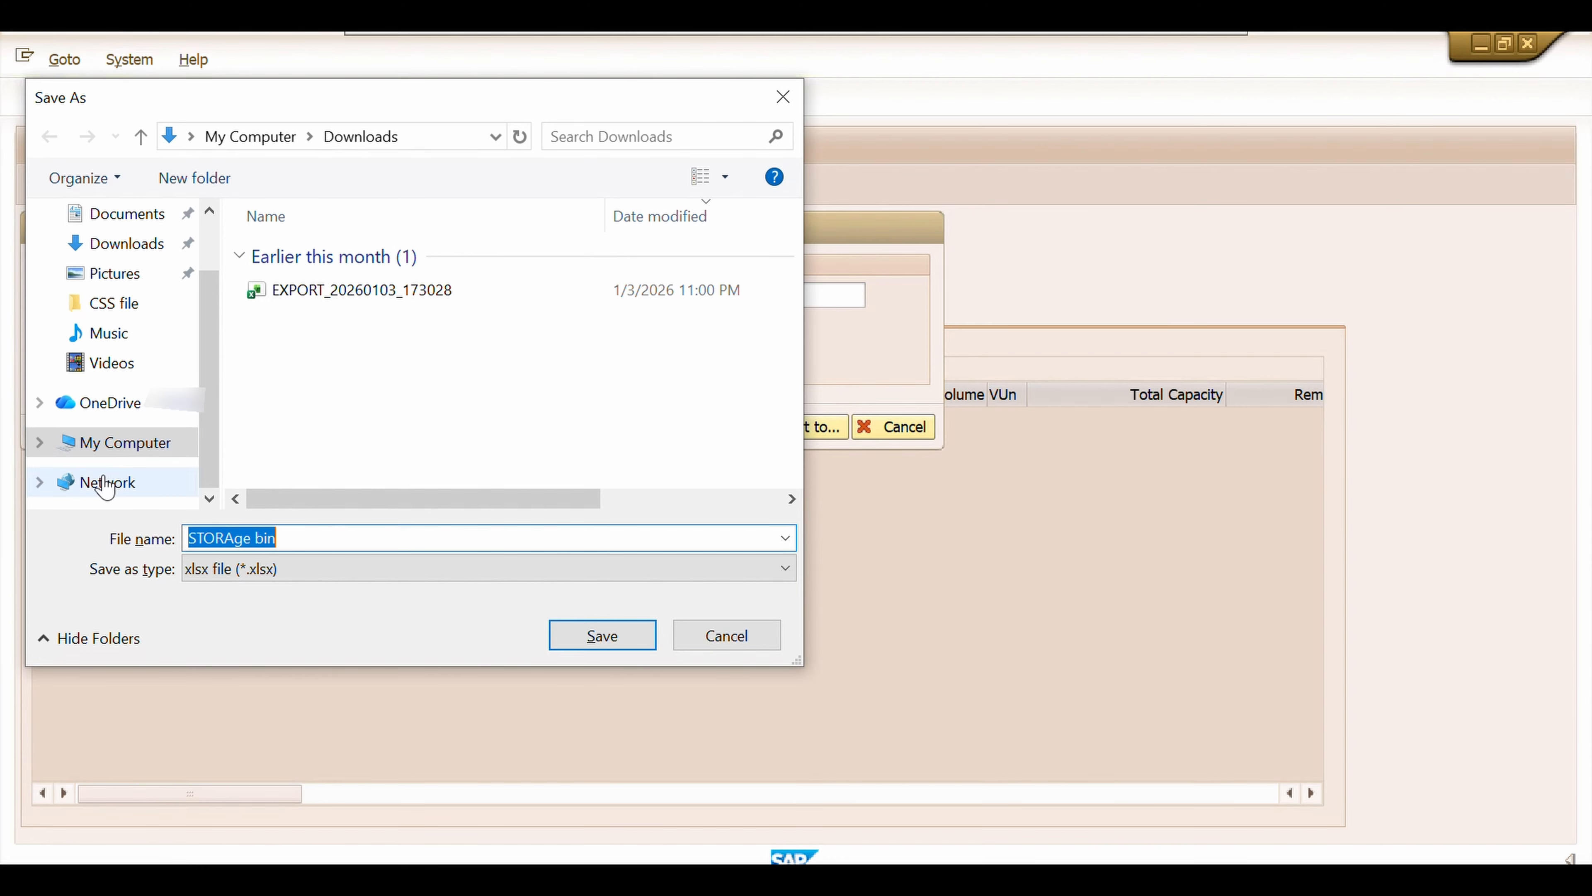
pyautogui.click(94, 251)
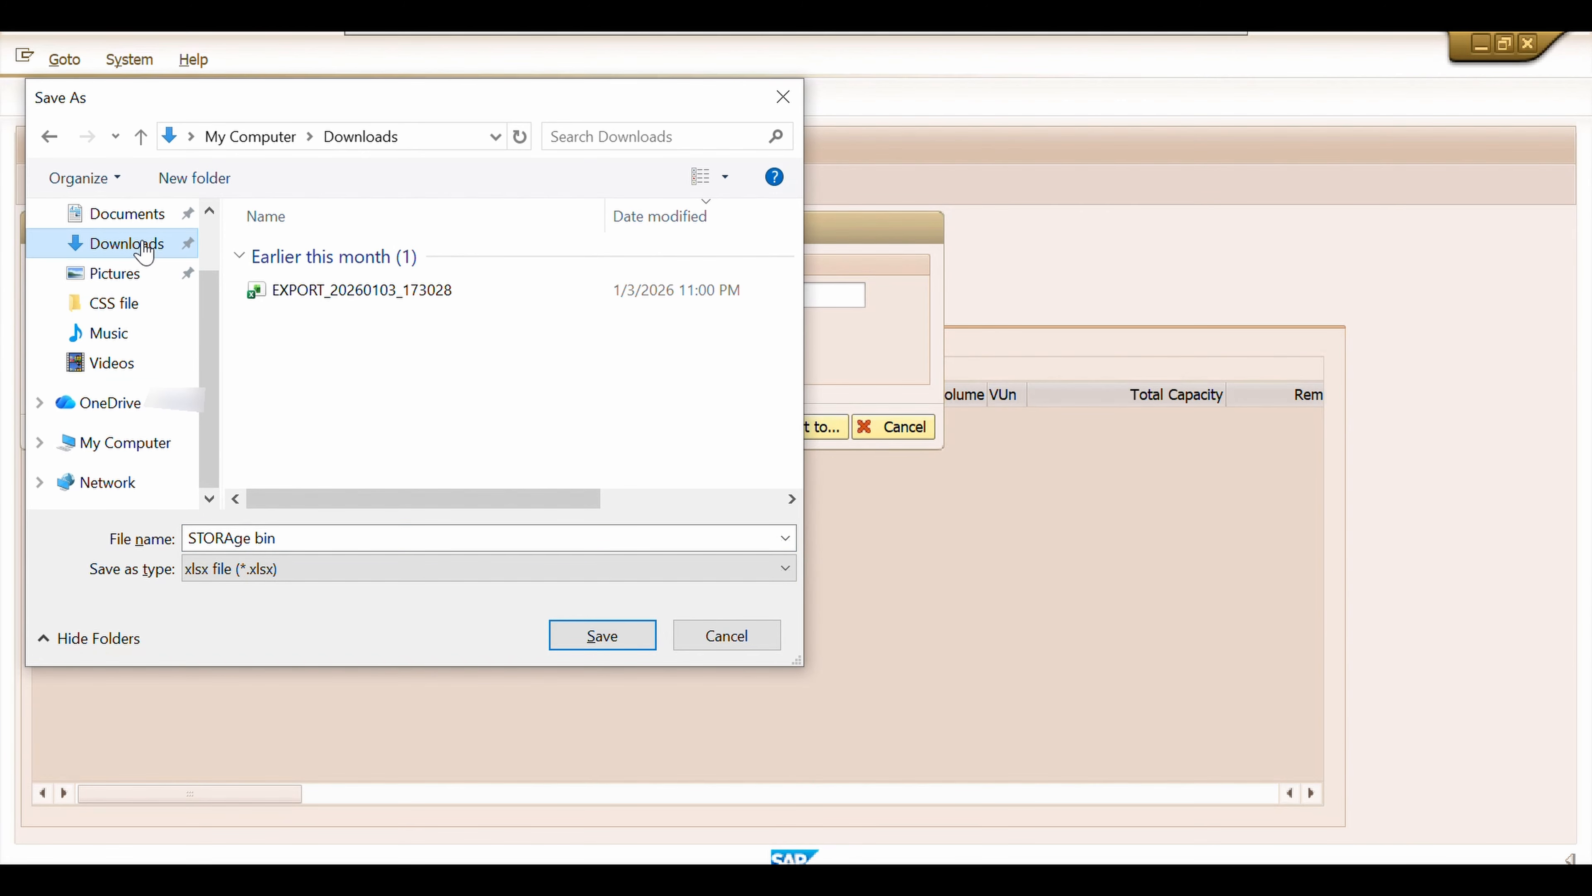
pyautogui.click(603, 641)
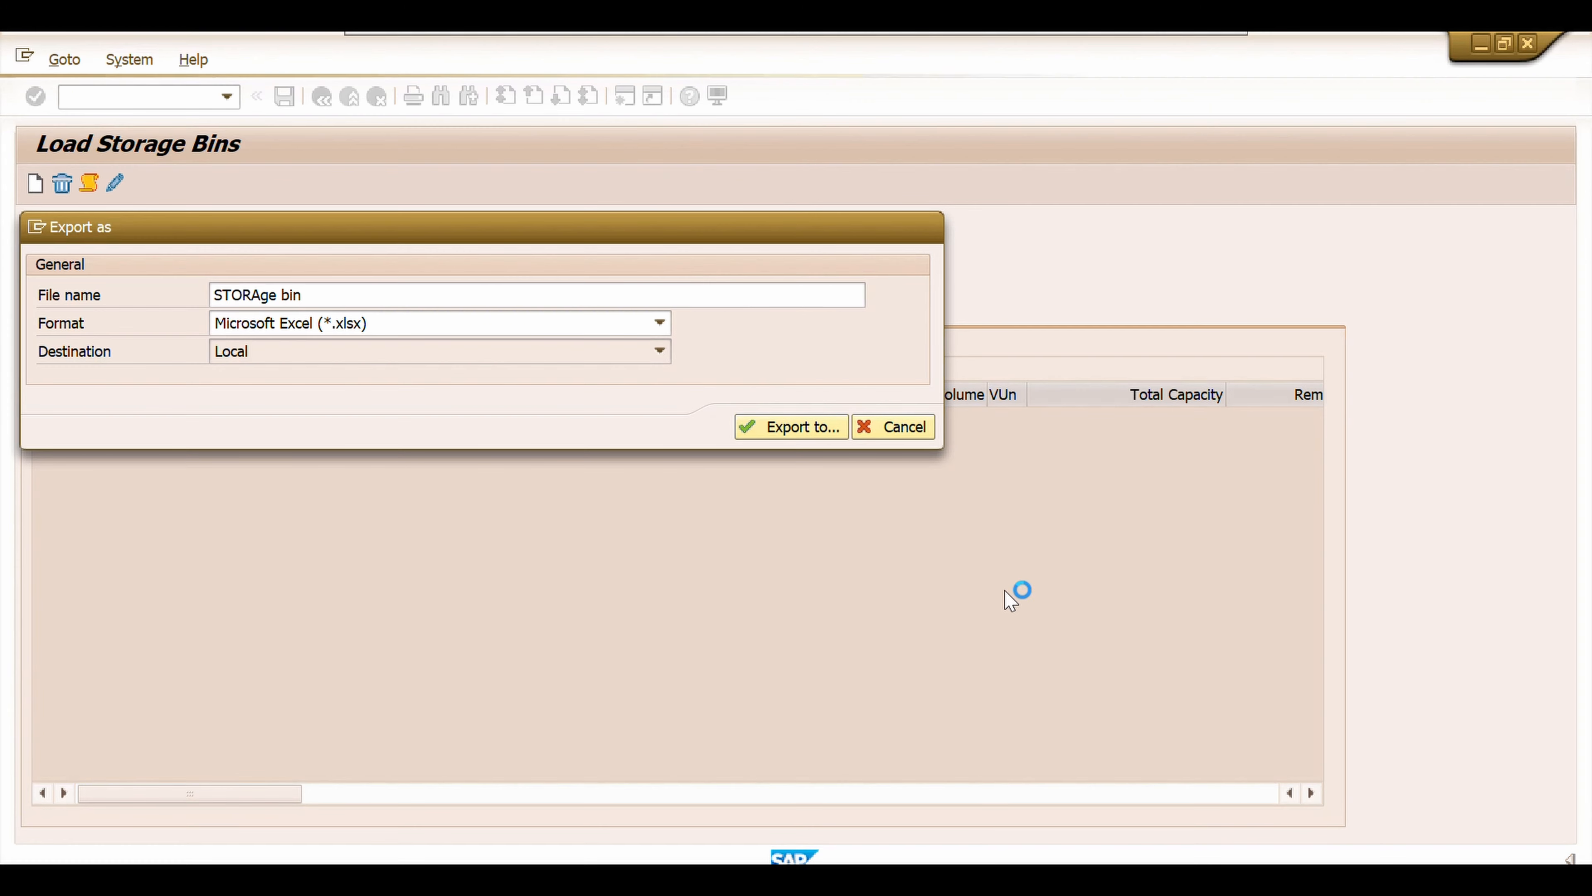
pyautogui.click(189, 405)
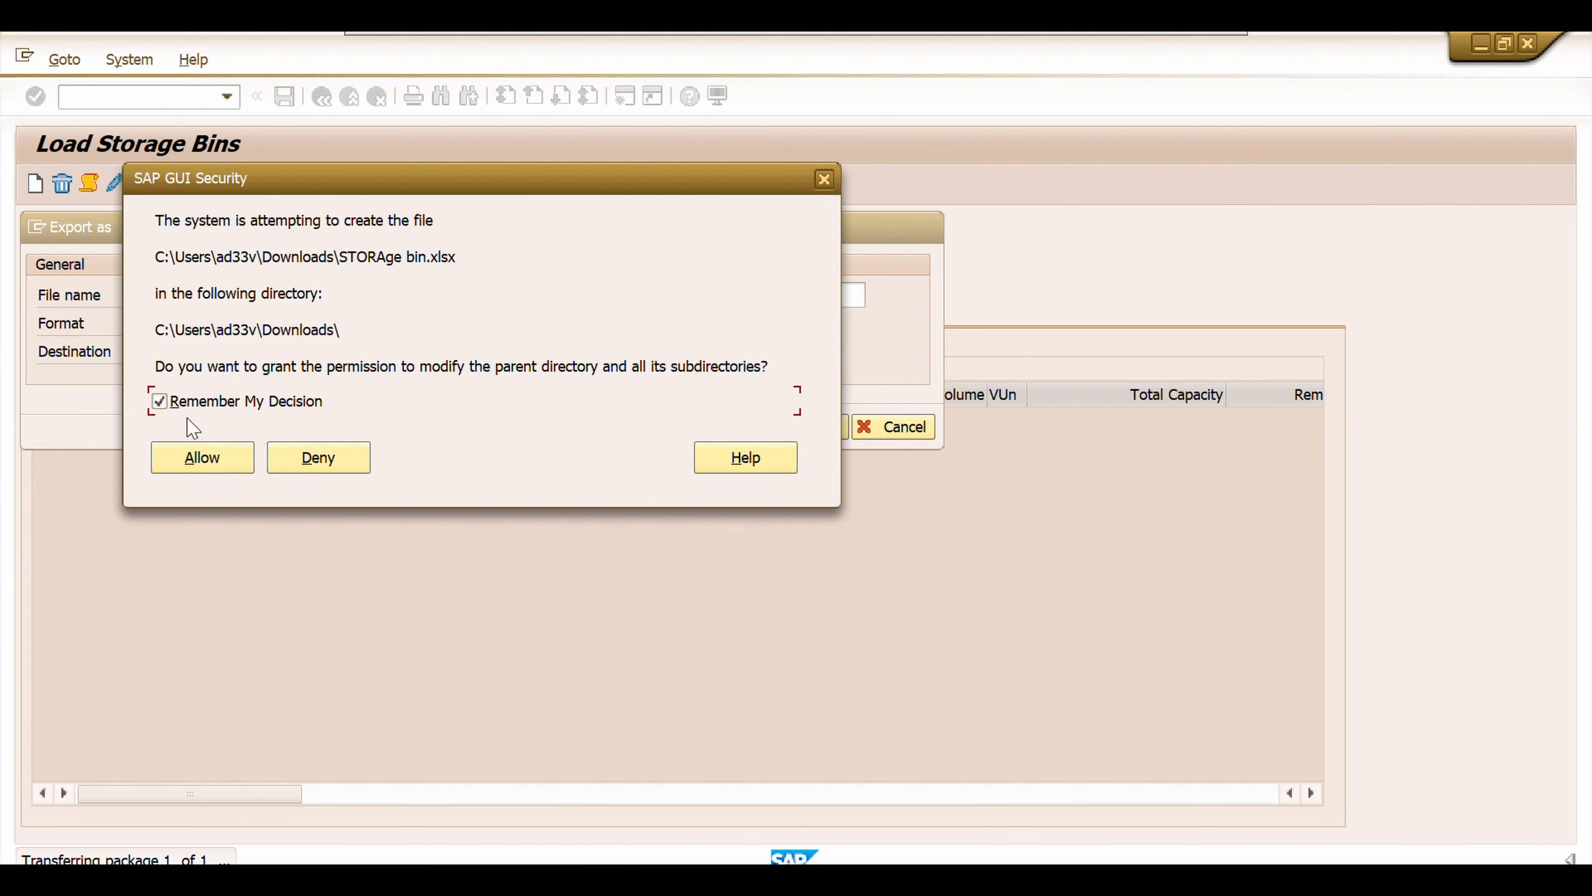
pyautogui.click(202, 458)
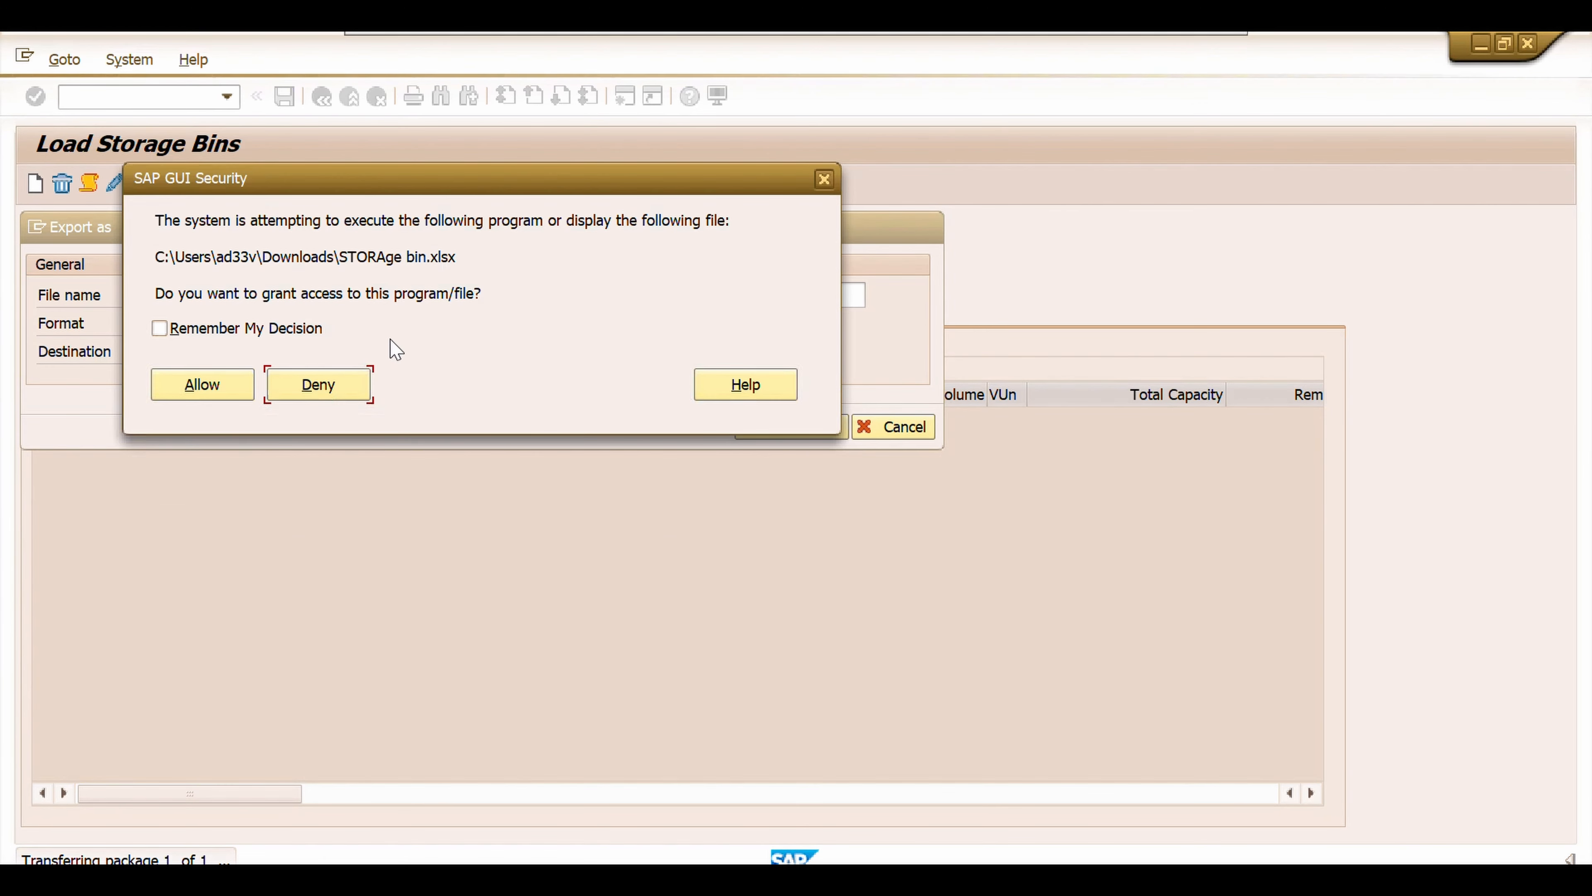
pyautogui.click(159, 328)
pyautogui.click(197, 388)
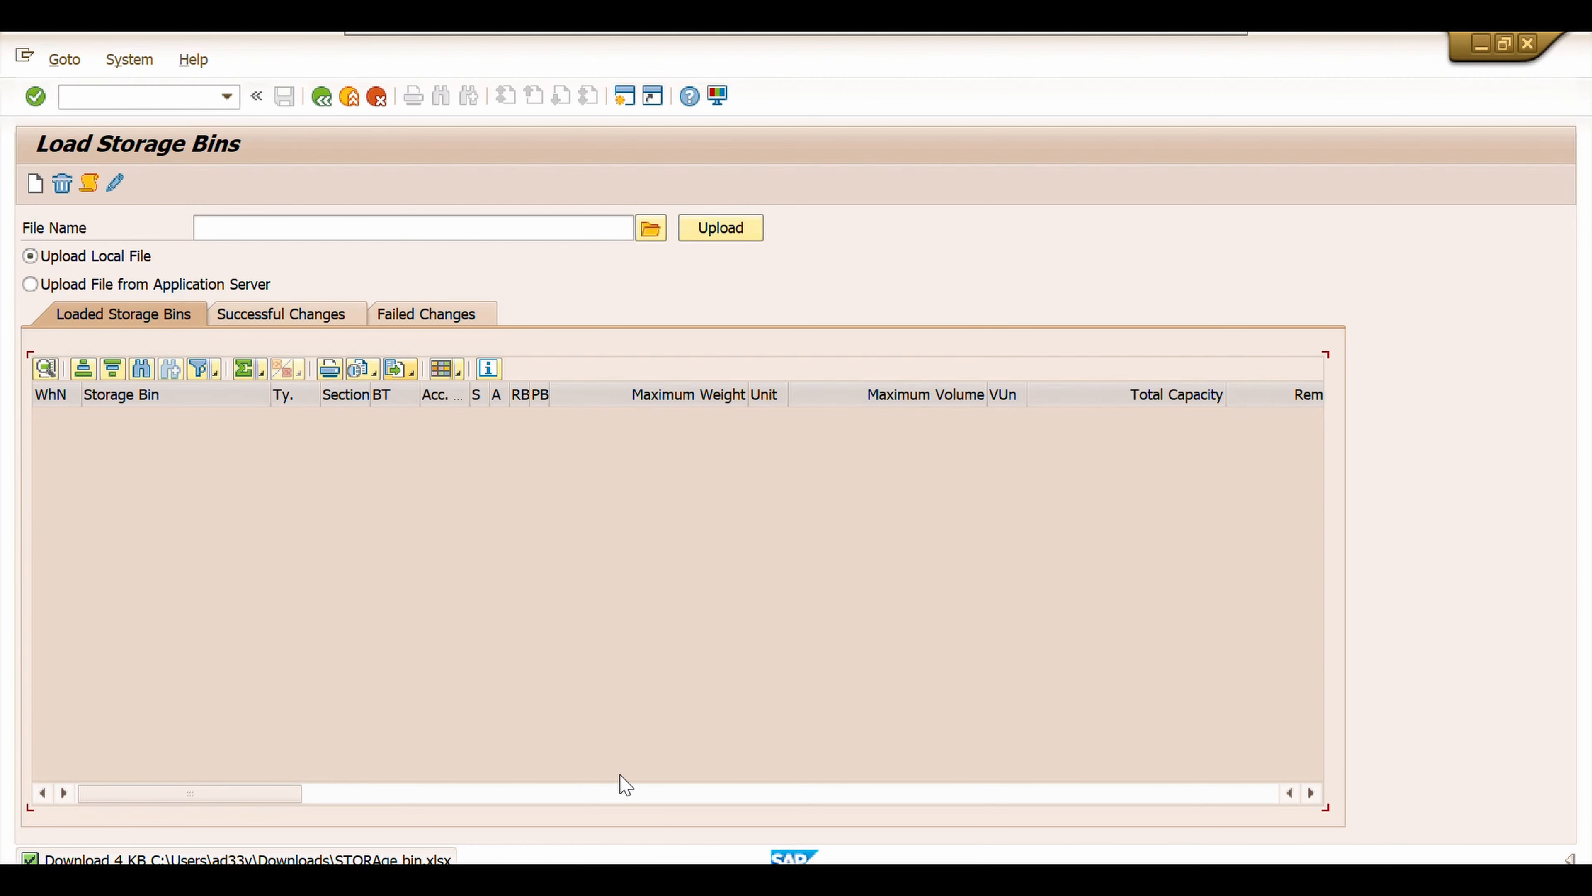
# - Open the exported STORAge bin workbook from Downloads in Excel and review the headers from Storage Bin to Storage Bin Type
pyautogui.click(618, 879)
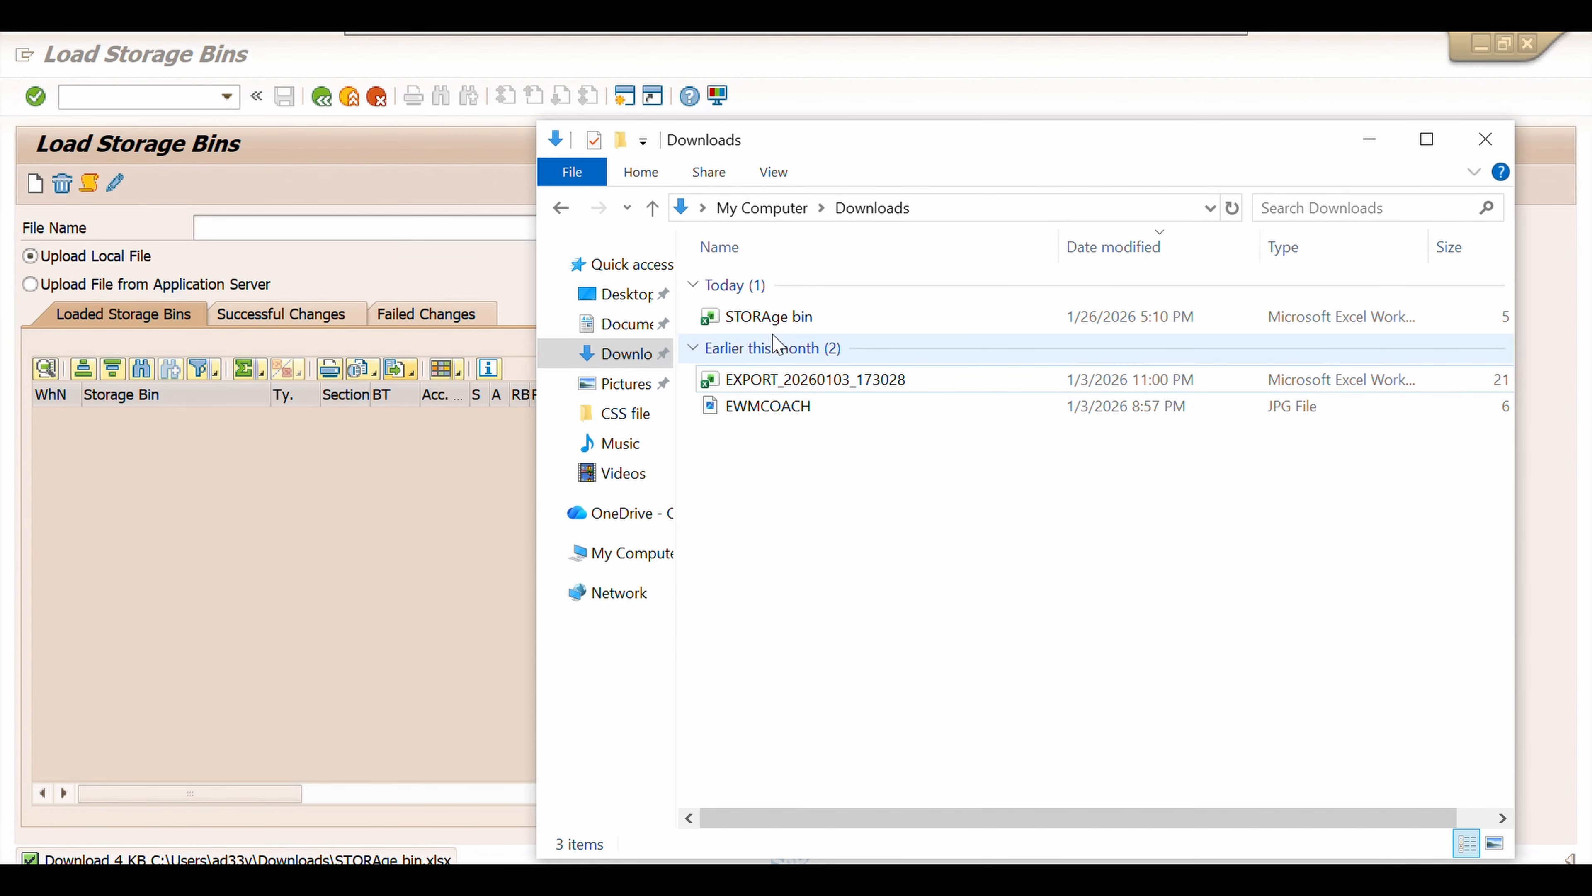
pyautogui.doubleClick(779, 317)
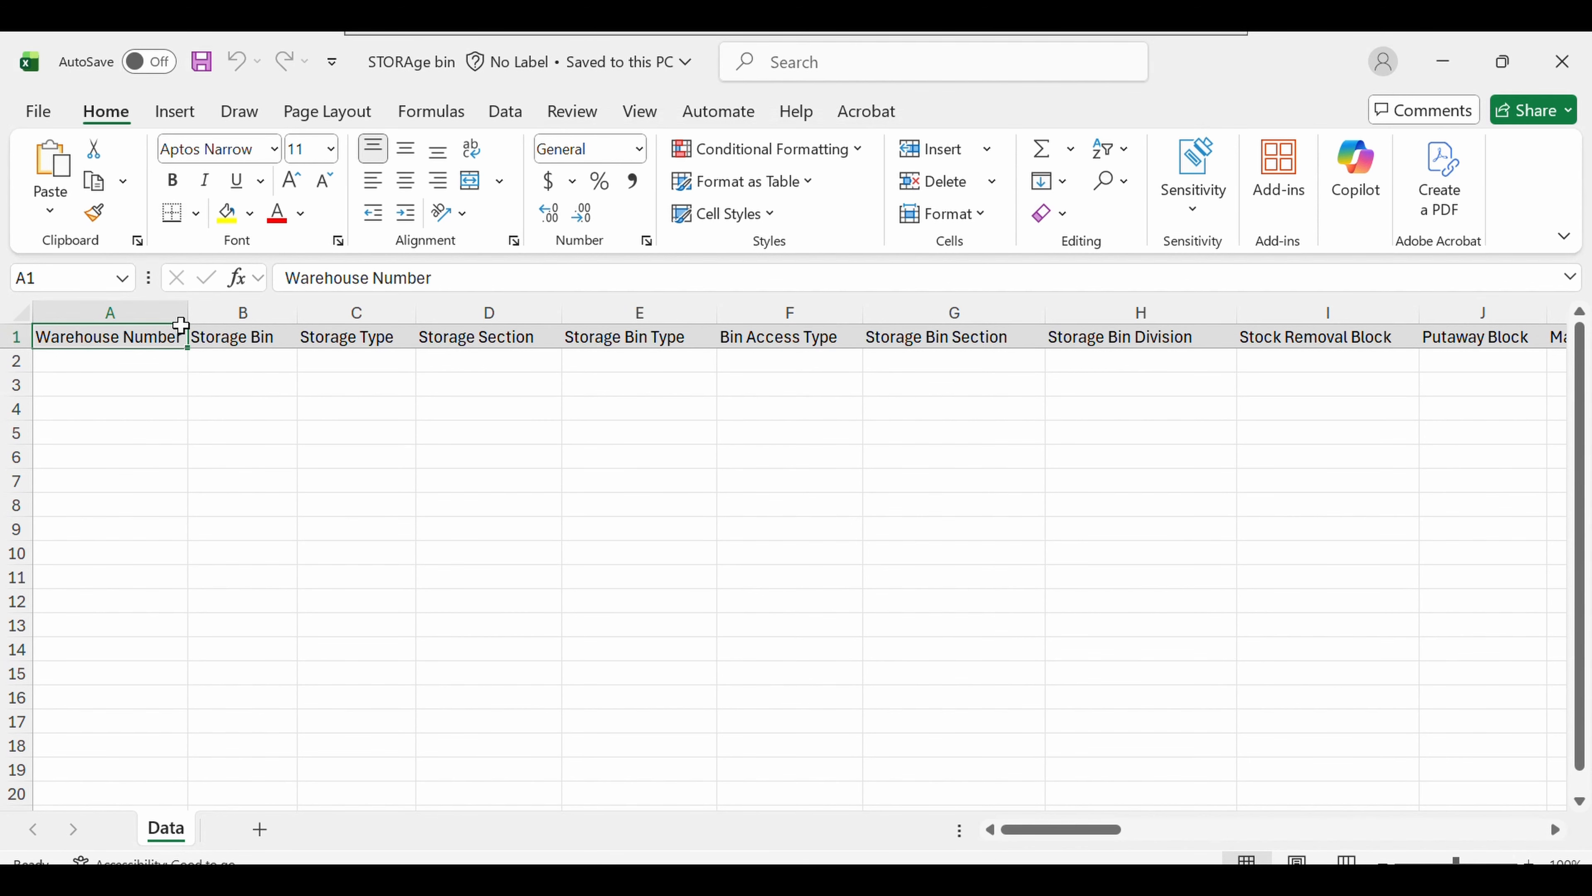
pyautogui.click(249, 334)
pyautogui.click(329, 335)
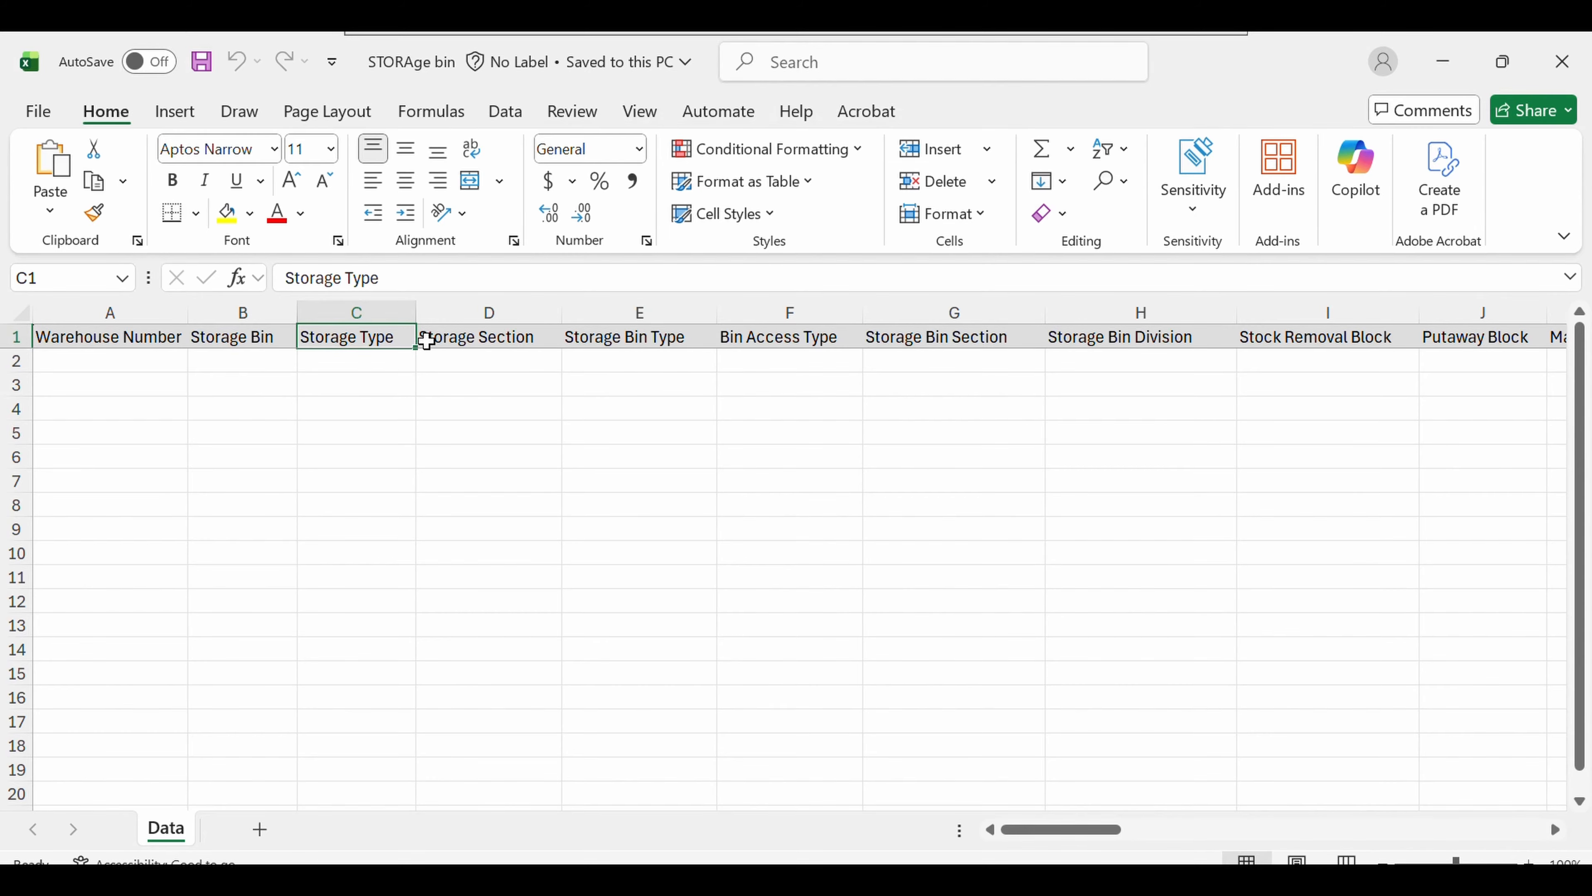
pyautogui.click(469, 340)
pyautogui.click(621, 341)
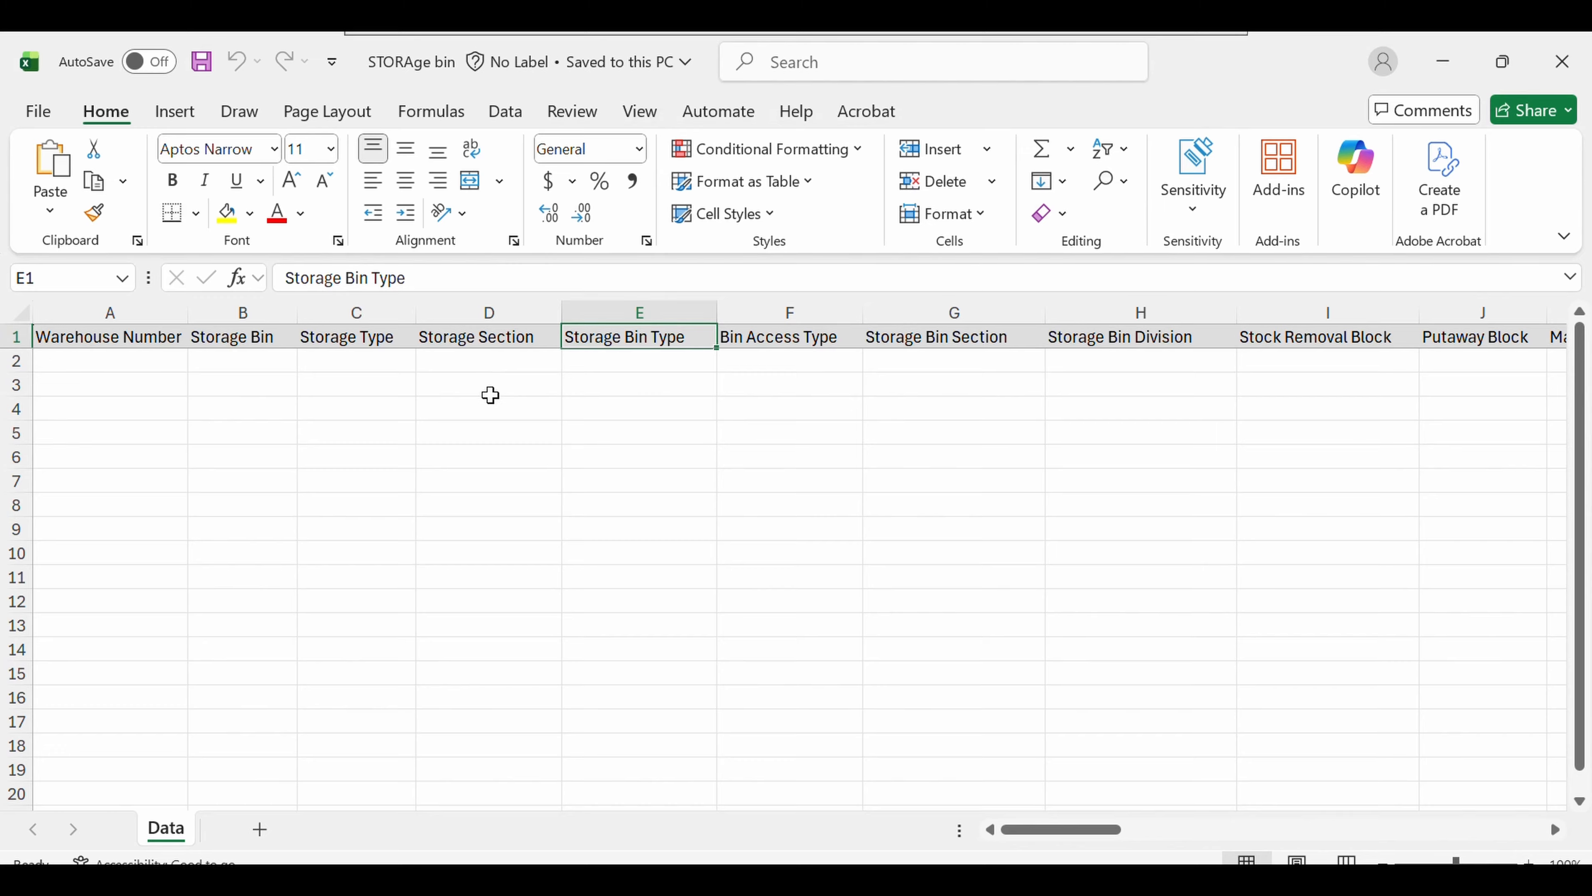
# - Enter Y001 as the first warehouse number in A2 and fill the Warehouse Number column down to row 10
pyautogui.click(91, 362)
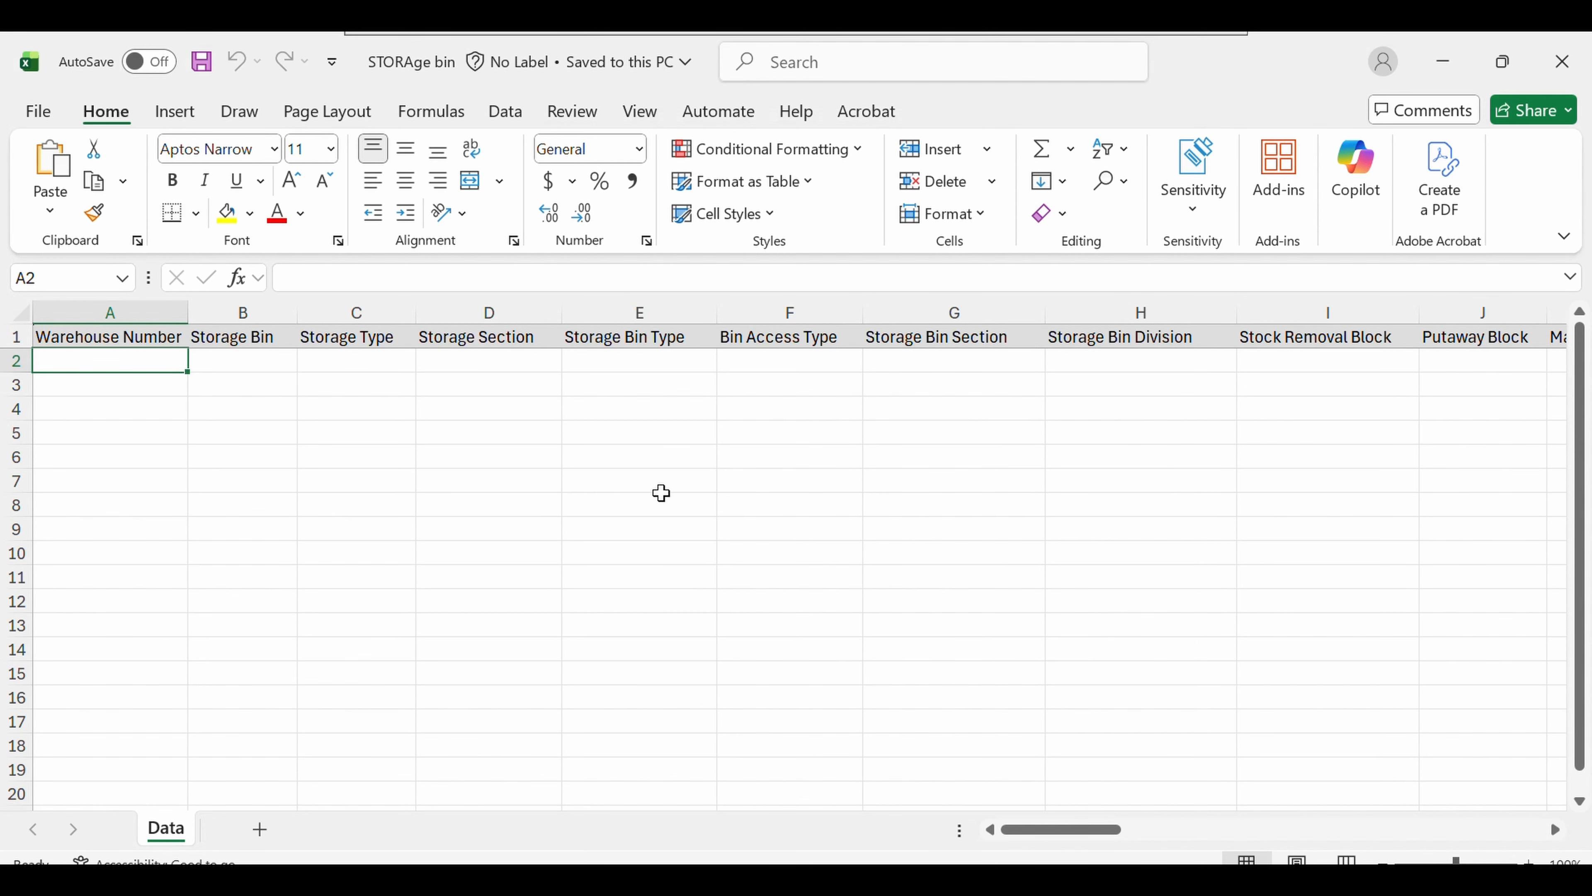
pyautogui.write('y')
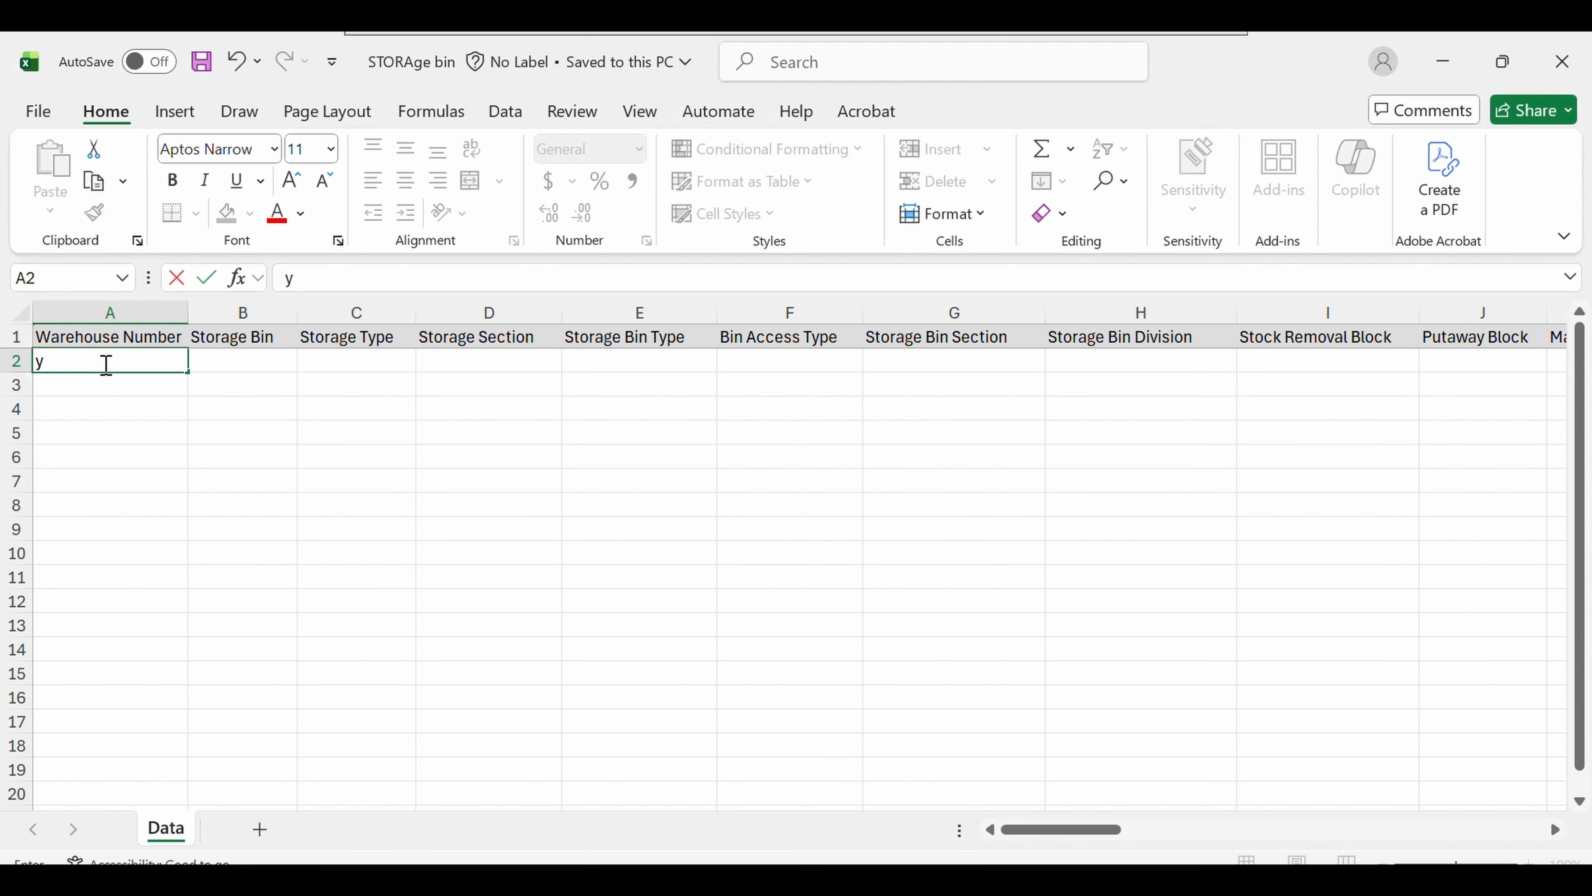
pyautogui.write('pp1')
pyautogui.press('BackSpace')
pyautogui.press('BackSpace')
pyautogui.press('BackSpace')
pyautogui.press('BackSpace')
pyautogui.write('Y001')
pyautogui.click(130, 436)
pyautogui.click(169, 367)
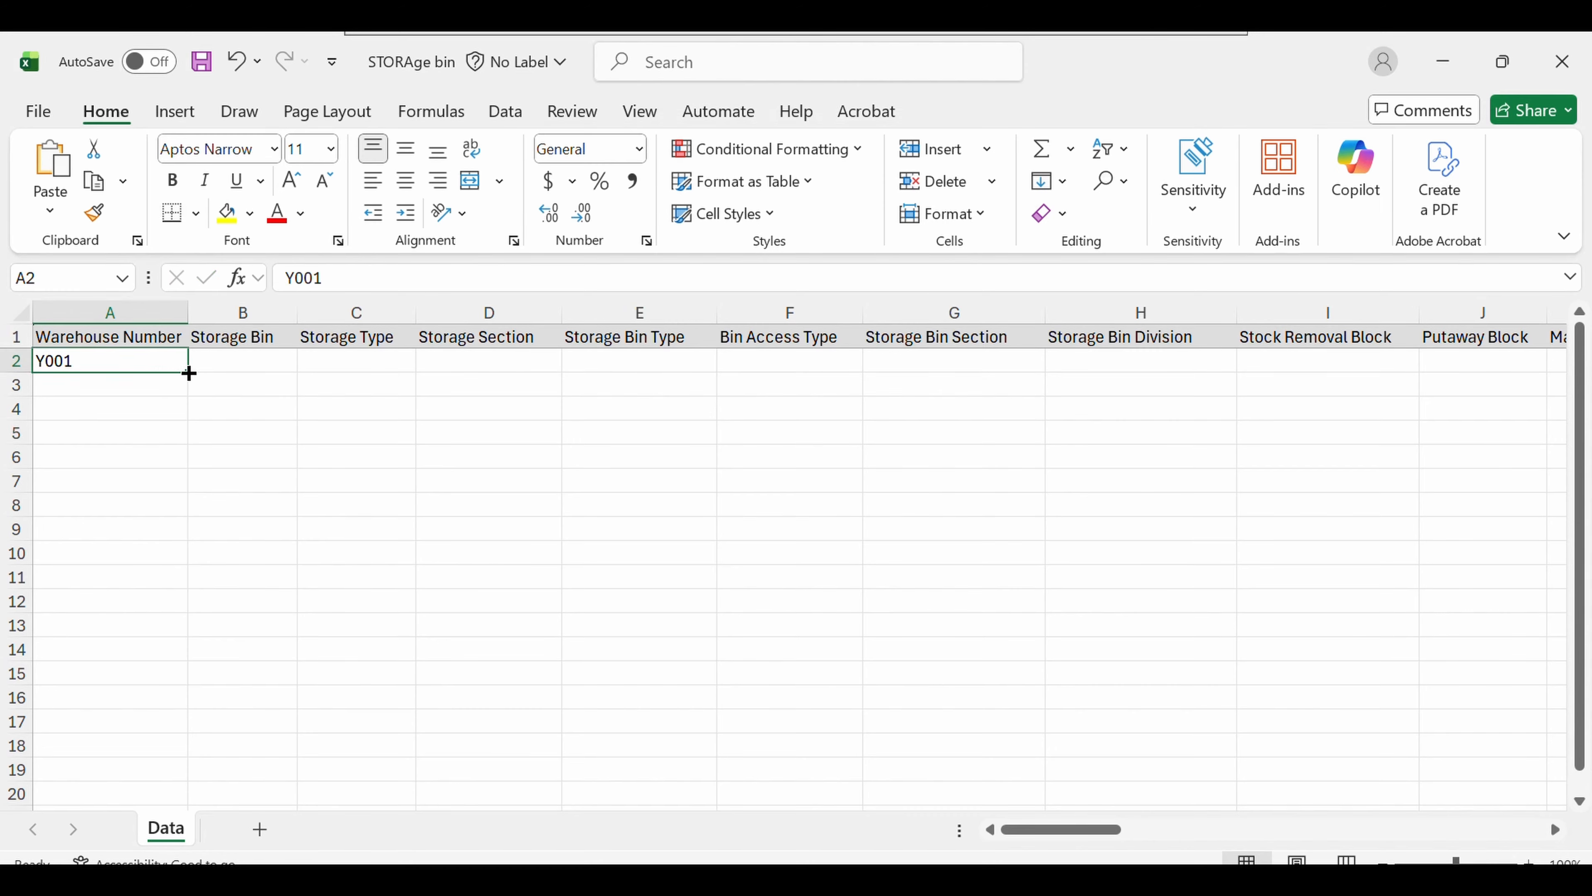
pyautogui.moveTo(189, 374); pyautogui.dragTo(181, 572)
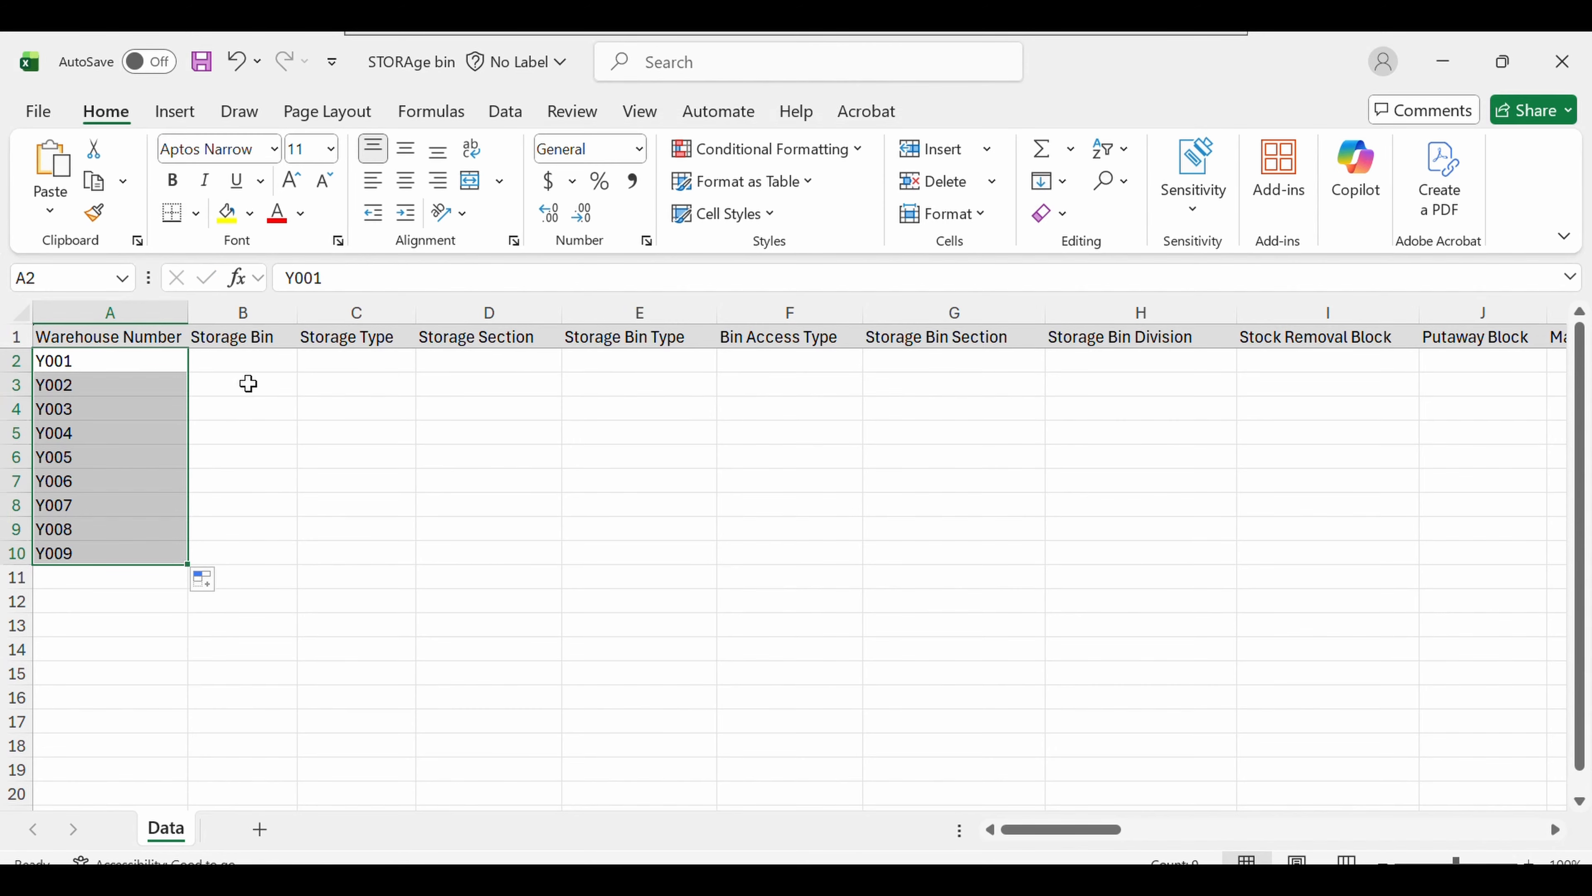
# - Fill the Storage Bin column with Test-1 to Test-9 in rows 2 to 10 and repeat Y001 as every row's warehouse number
pyautogui.doubleClick(249, 367)
pyautogui.write('teST')
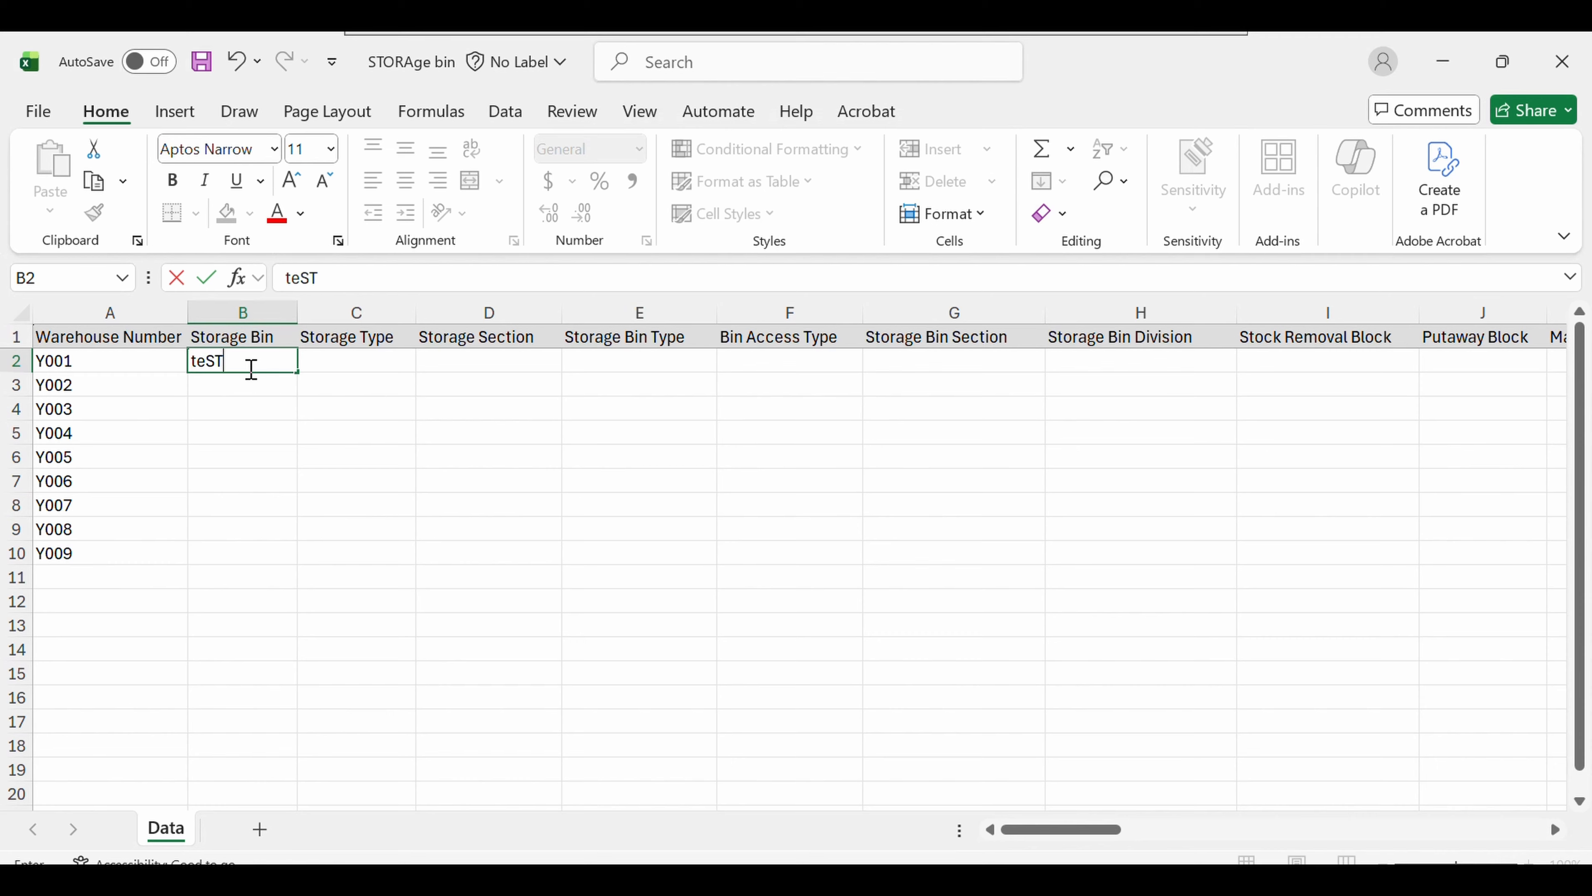
pyautogui.press('BackSpace')
pyautogui.press('BackSpace')
pyautogui.press('BackSpace')
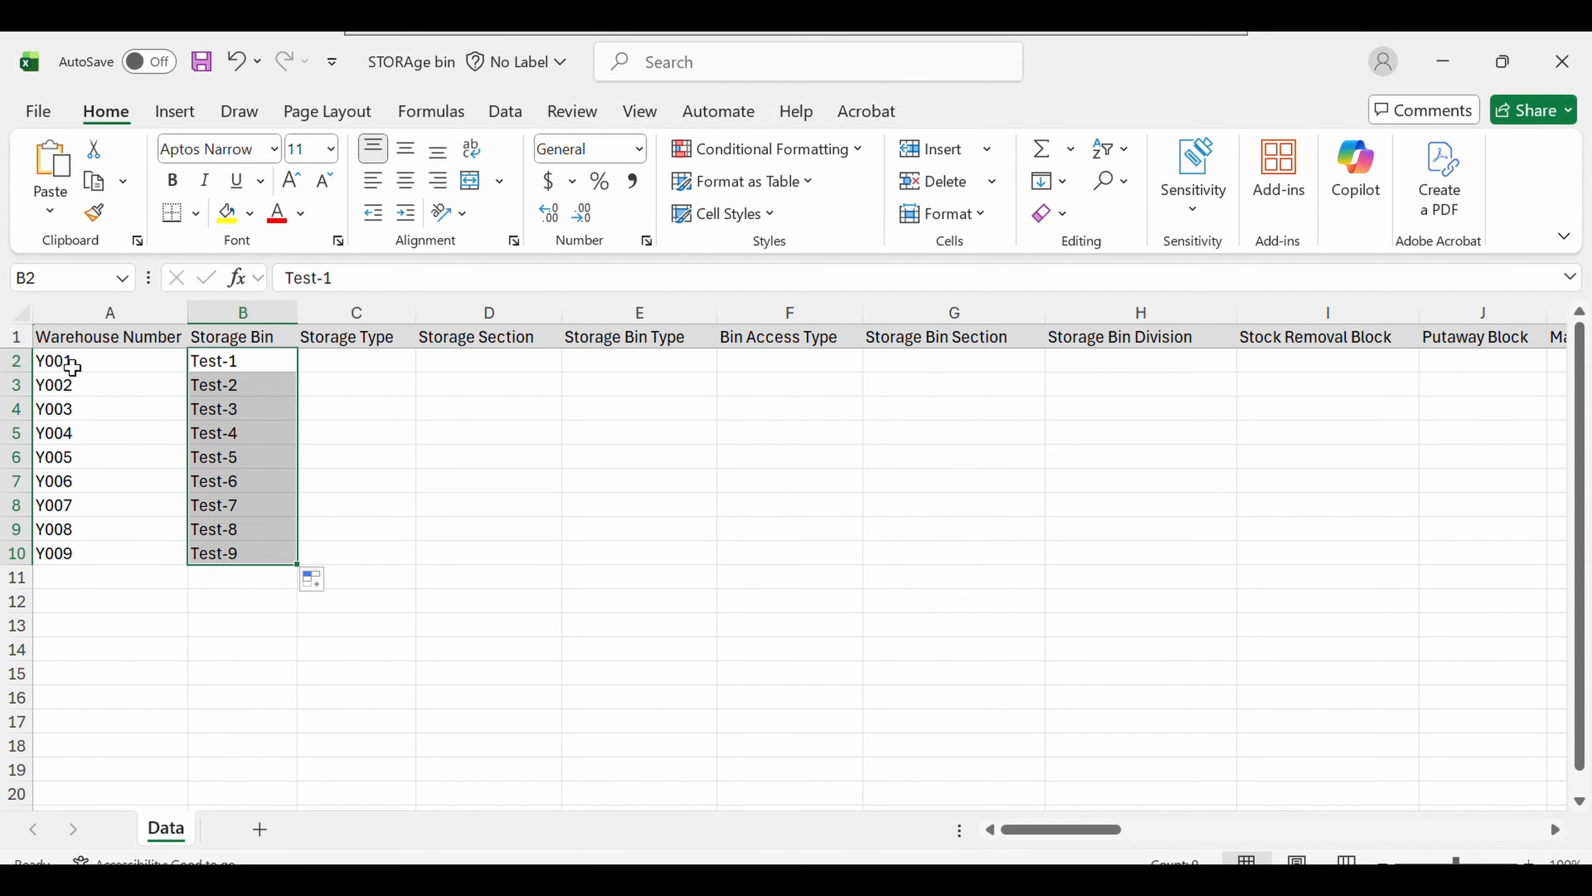
pyautogui.click(74, 366)
pyautogui.keyDown('ctrl'); pyautogui.doubleClick(183, 370); pyautogui.keyUp('ctrl')
# - Enter RACK as the storage type in C2 and fill it down to row 10
pyautogui.click(338, 359)
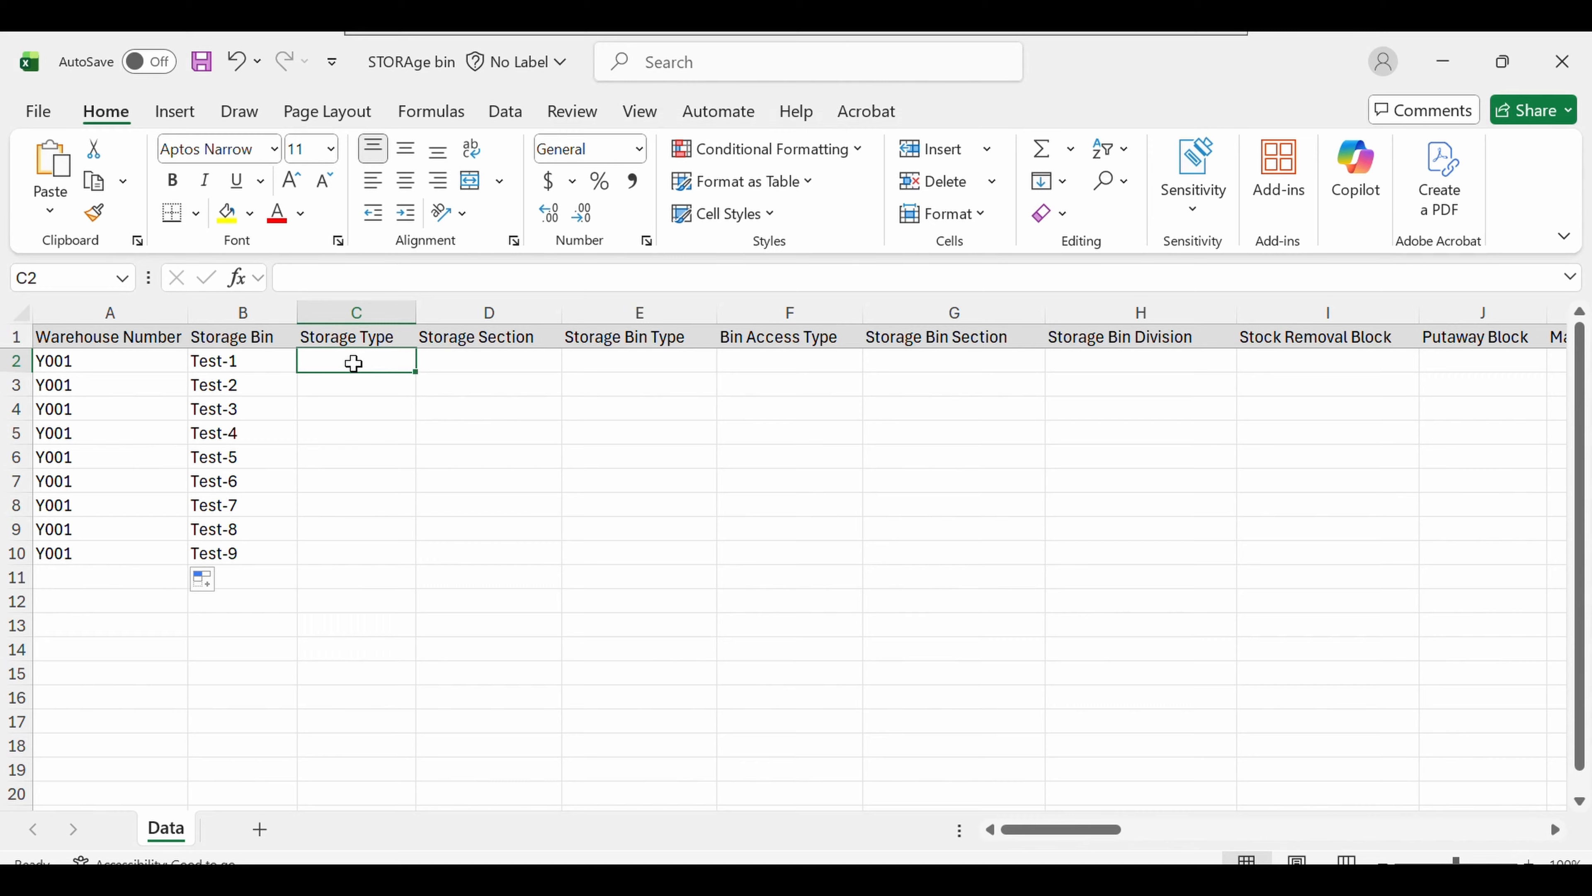
pyautogui.write('rak')
pyautogui.press('BackSpace')
pyautogui.press('BackSpace')
pyautogui.press('BackSpace')
pyautogui.write('RACK')
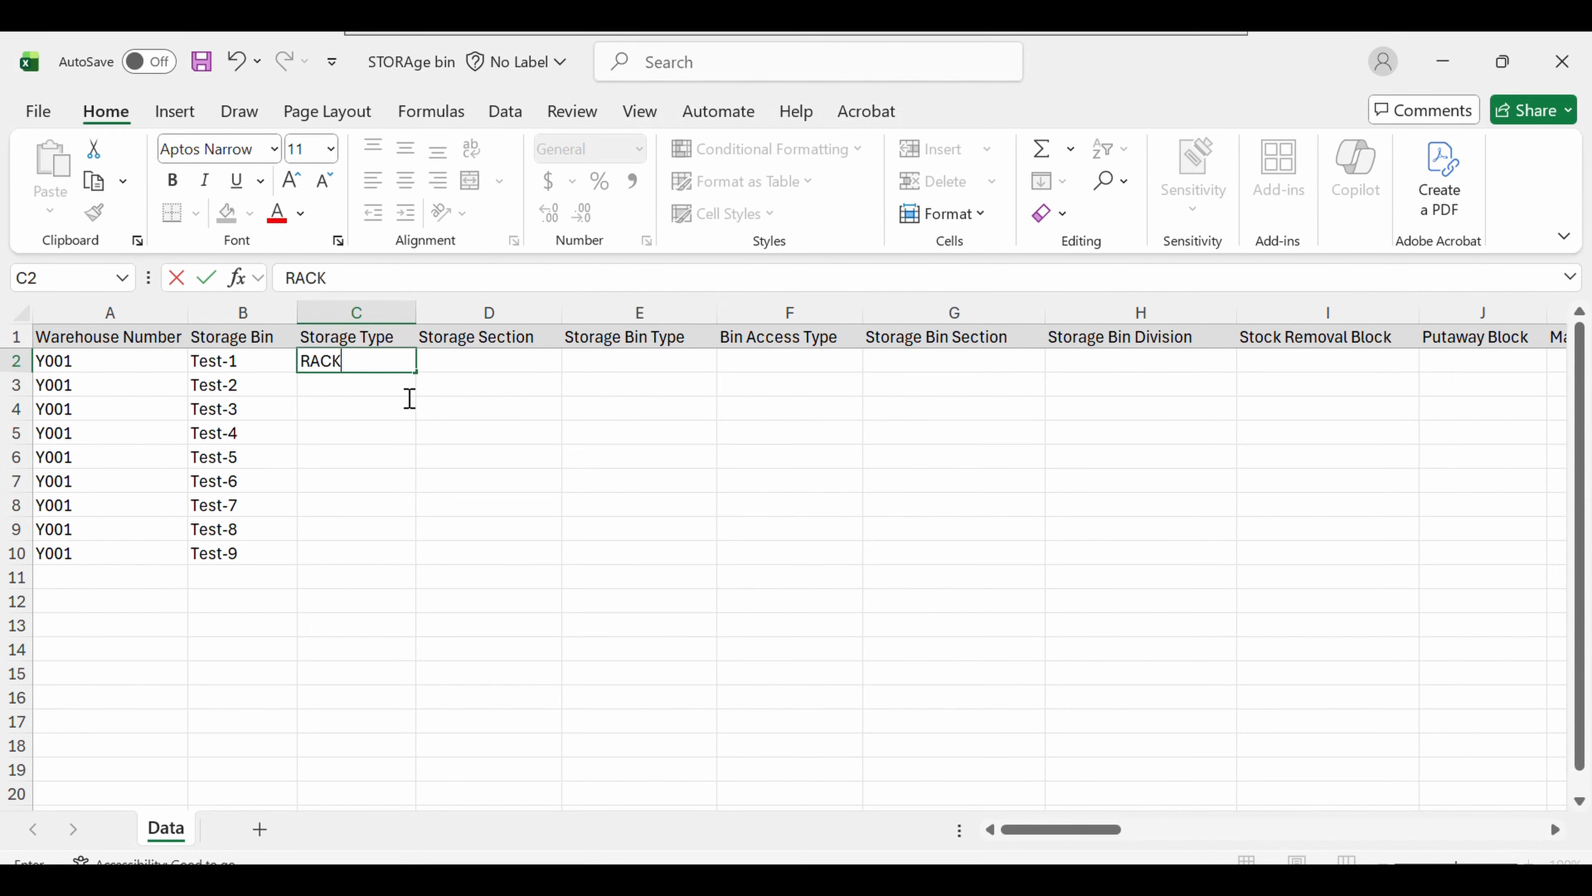
pyautogui.click(470, 411)
pyautogui.click(411, 367)
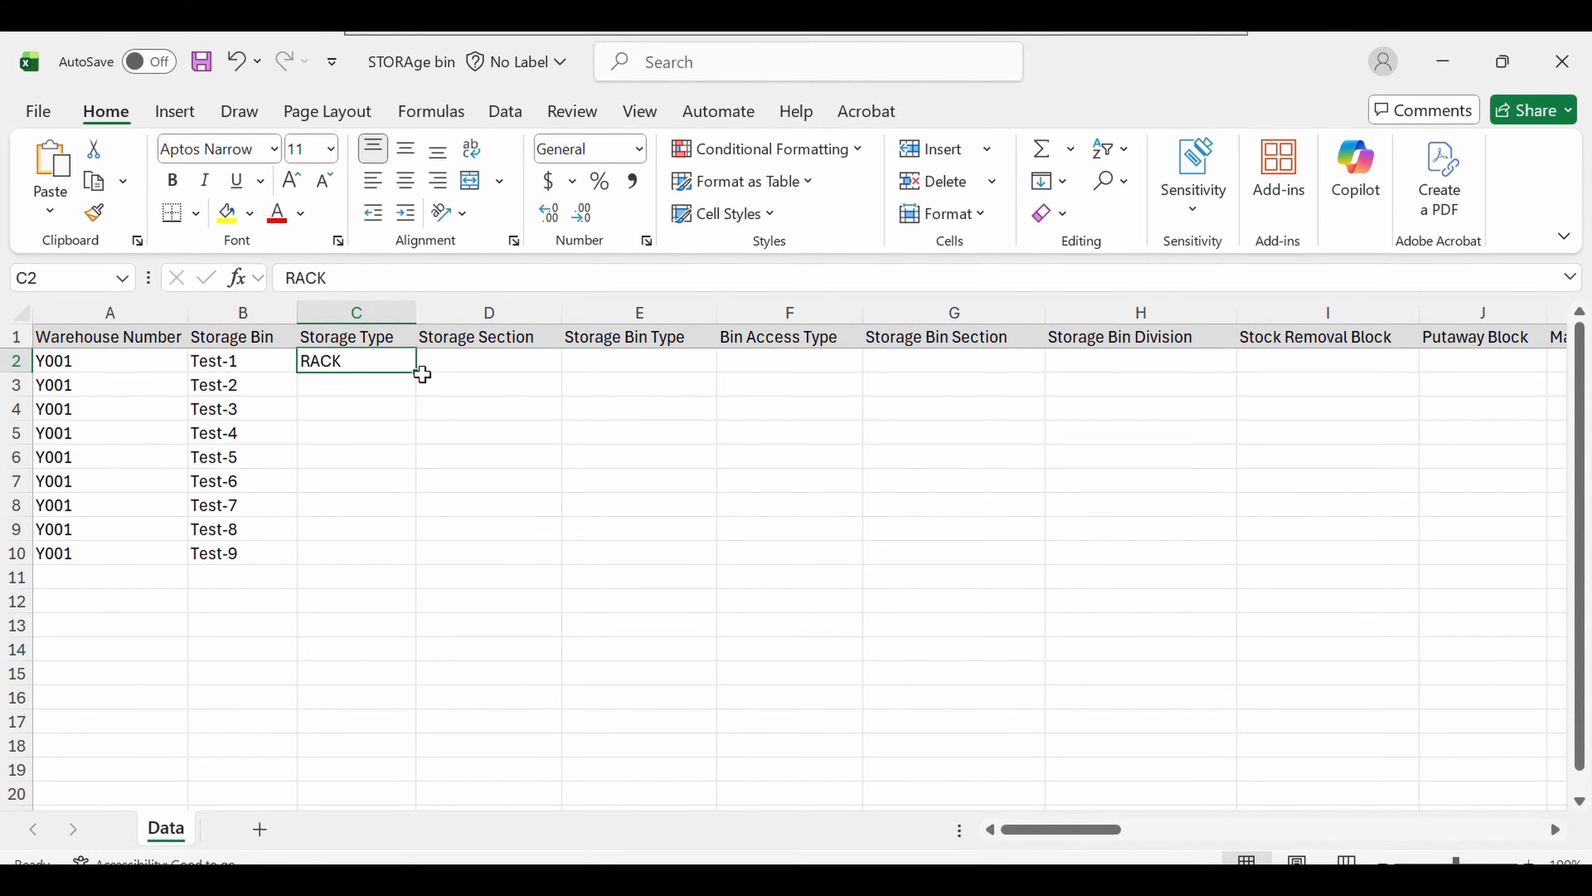
pyautogui.moveTo(416, 373); pyautogui.dragTo(407, 561)
pyautogui.click(506, 411)
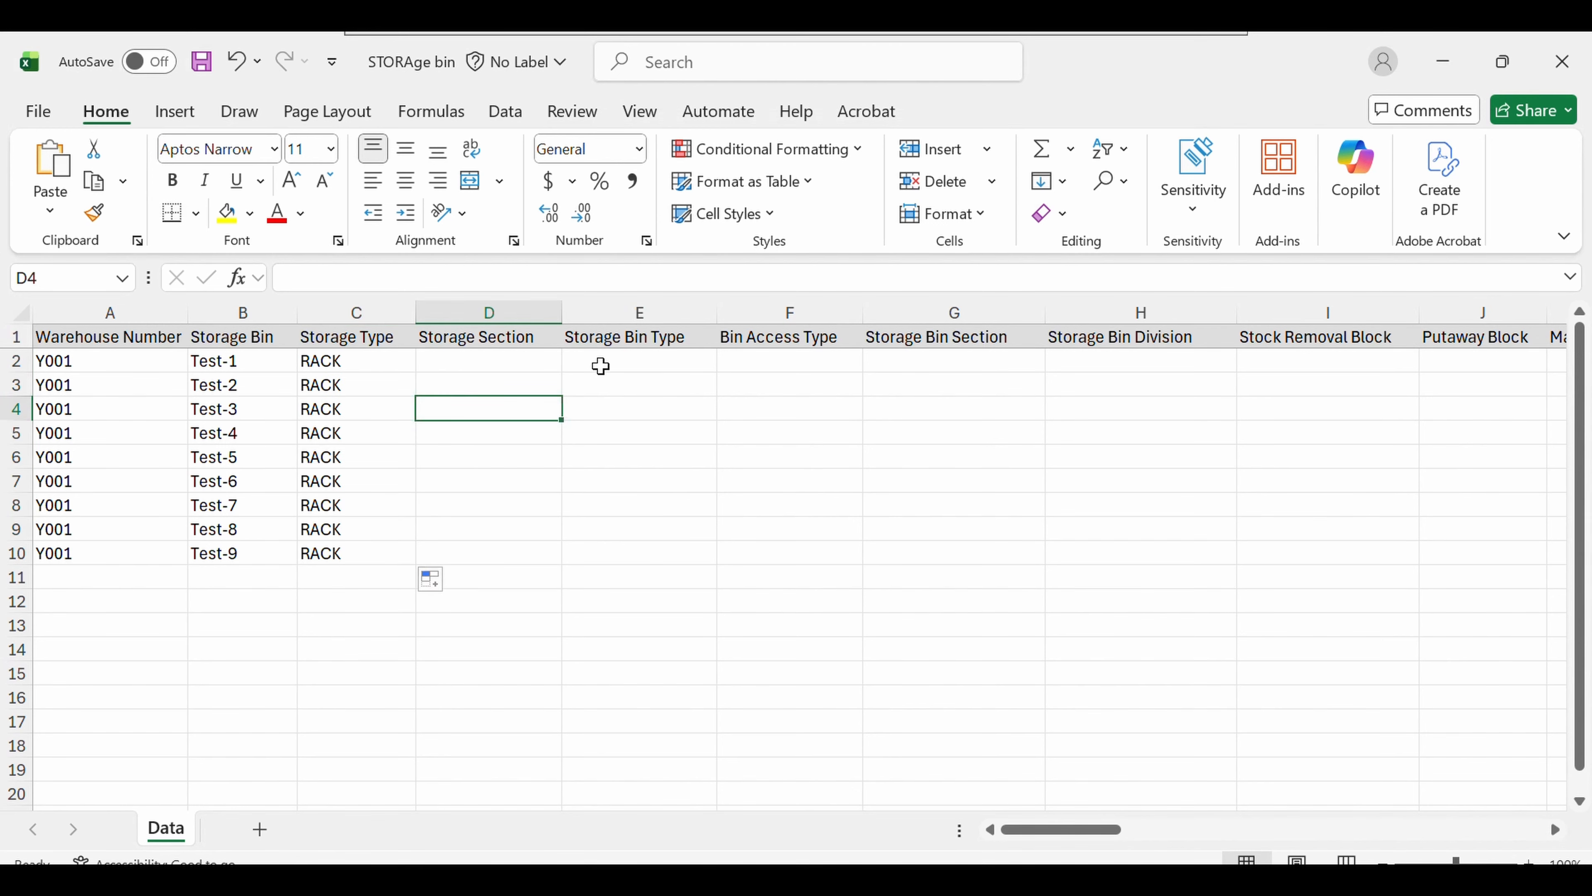
pyautogui.click(513, 309)
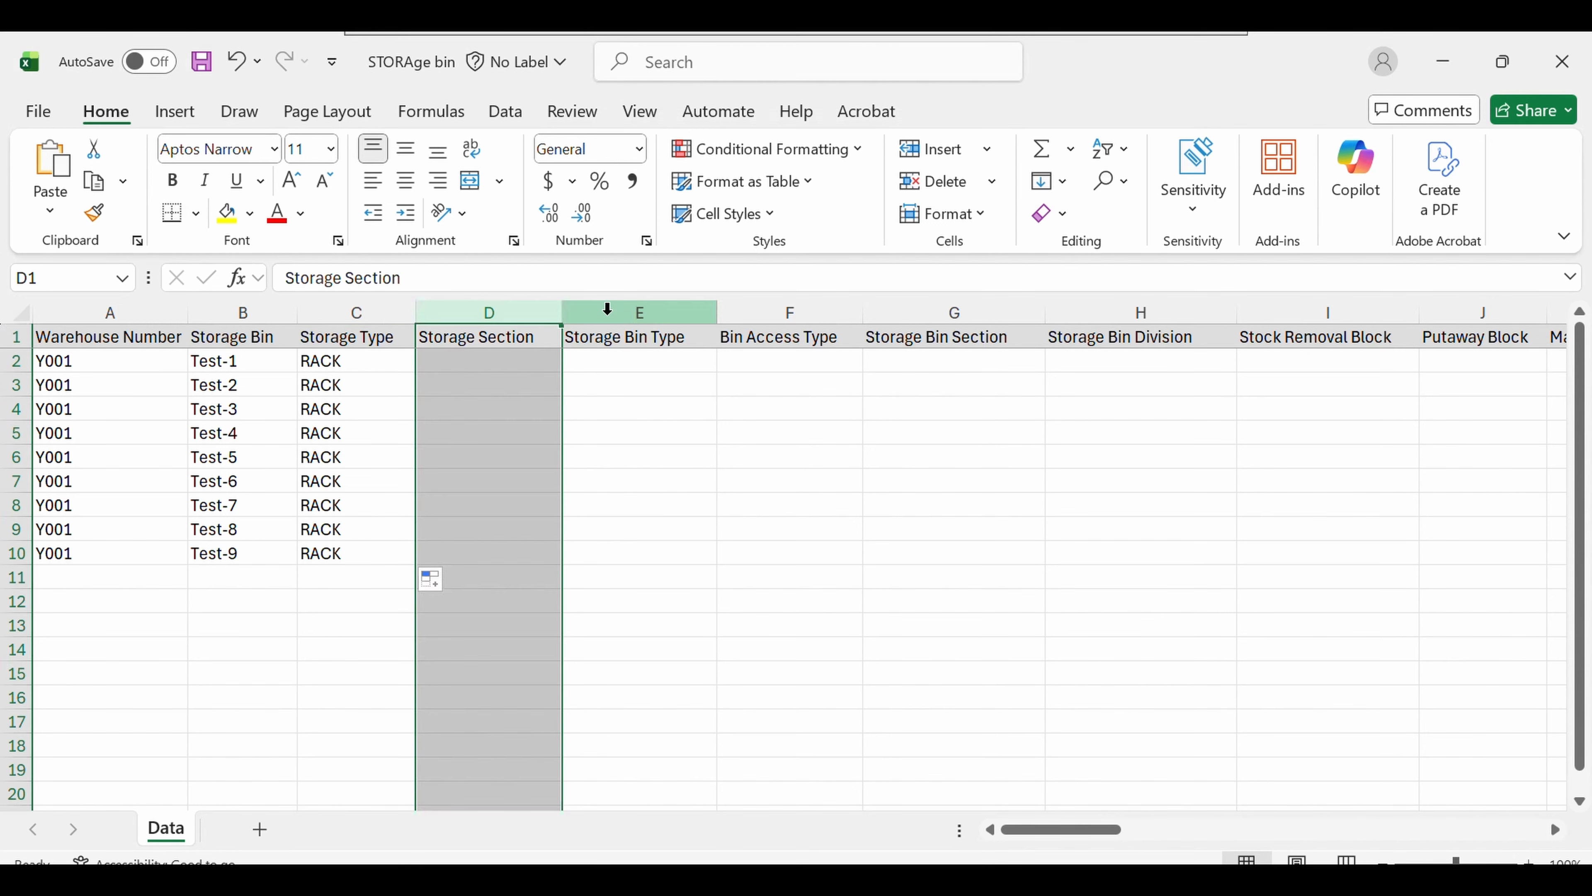
pyautogui.click(607, 309)
pyautogui.click(515, 308)
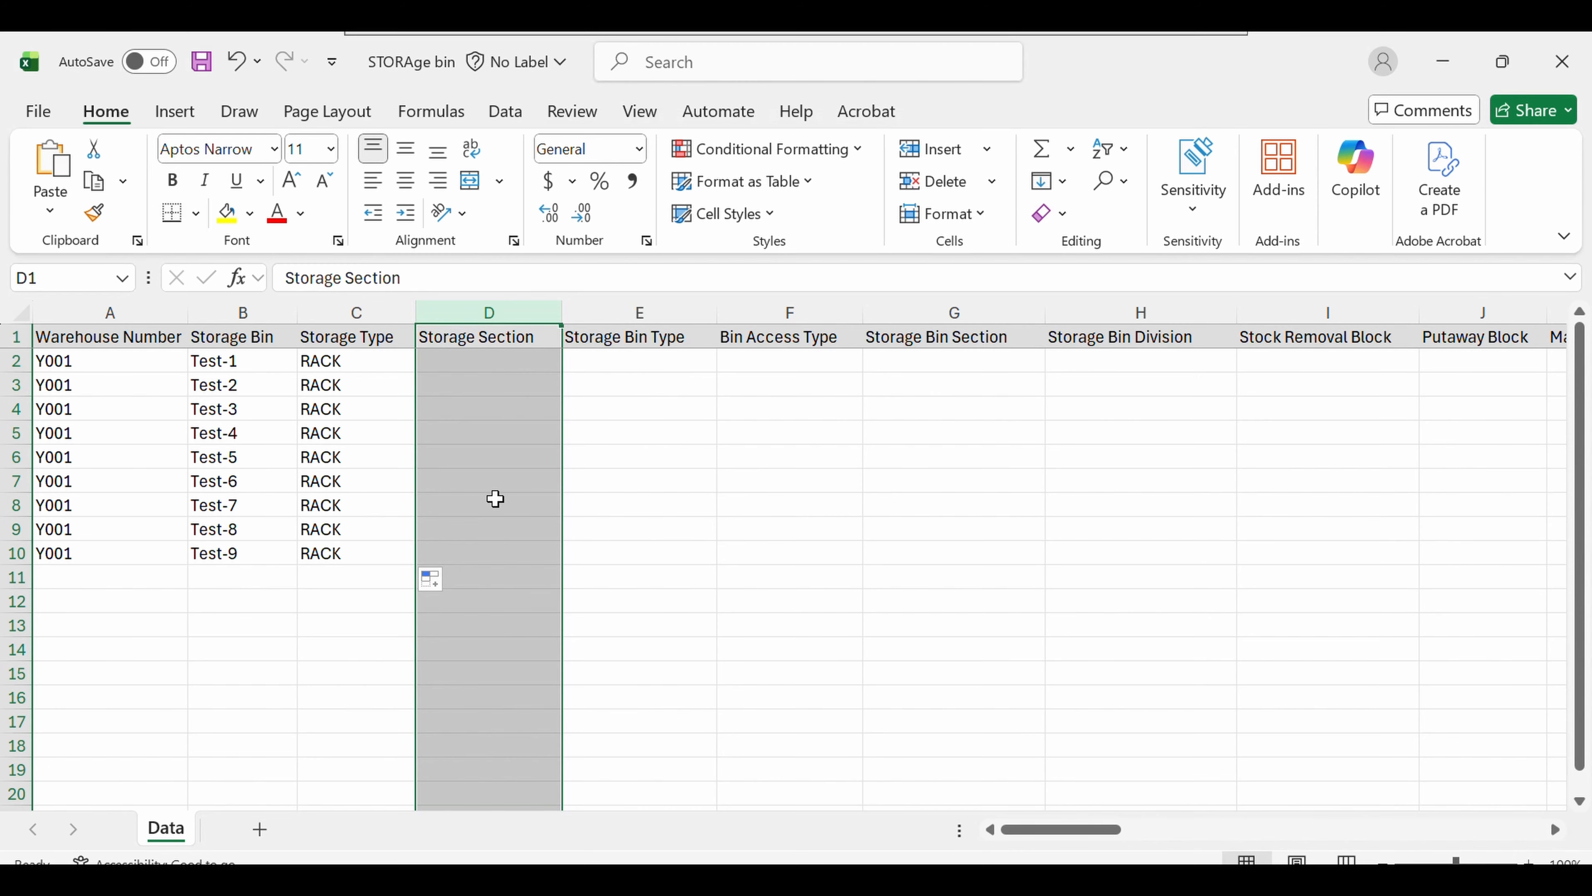
pyautogui.click(626, 417)
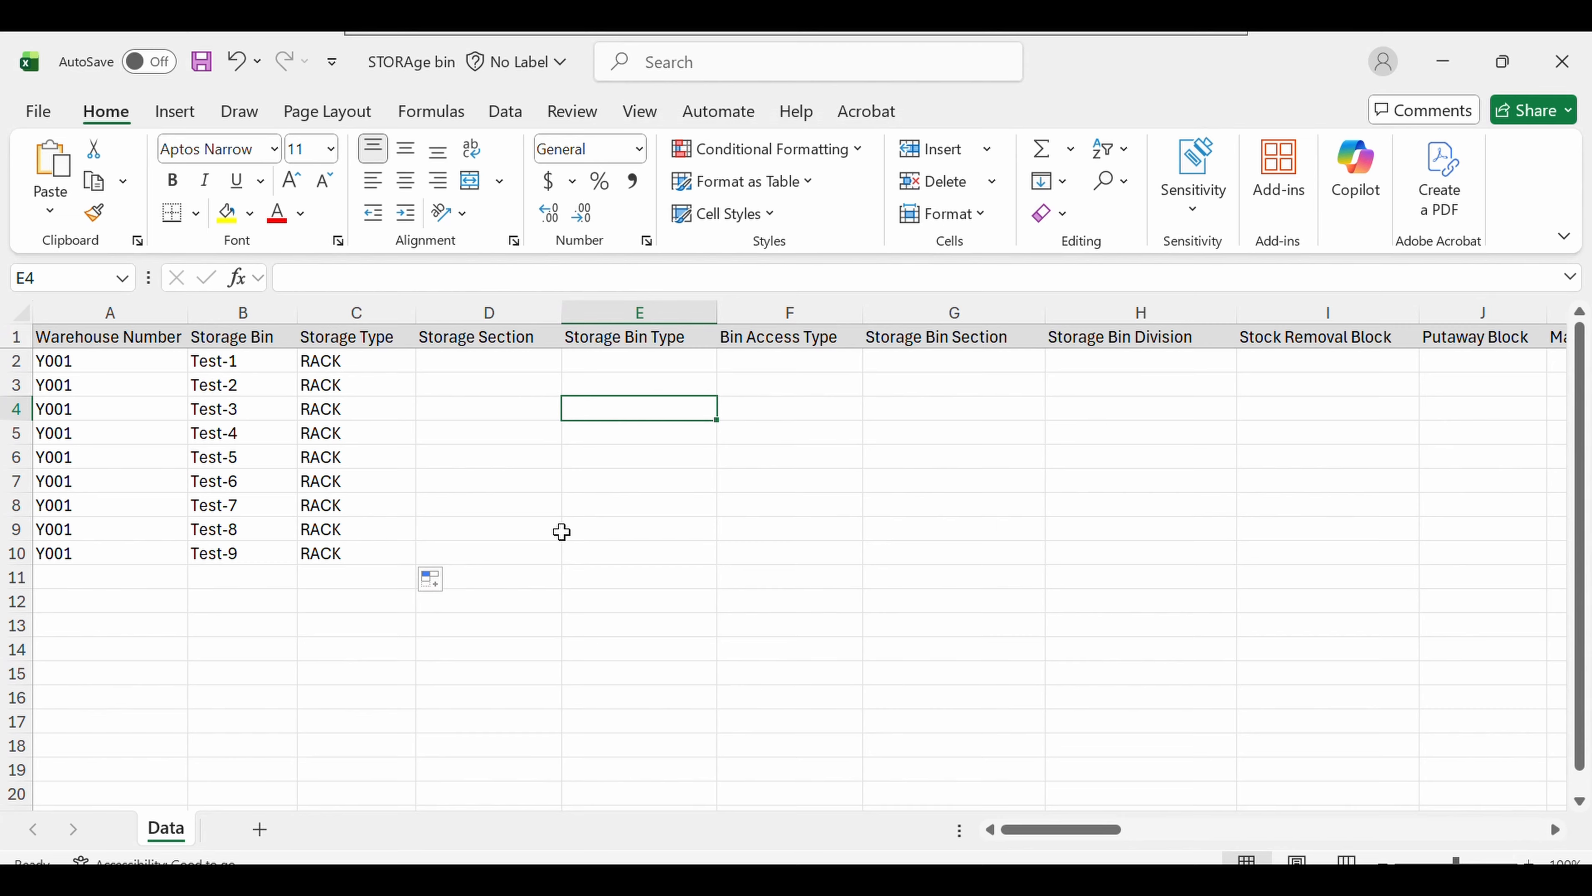
pyautogui.click(629, 359)
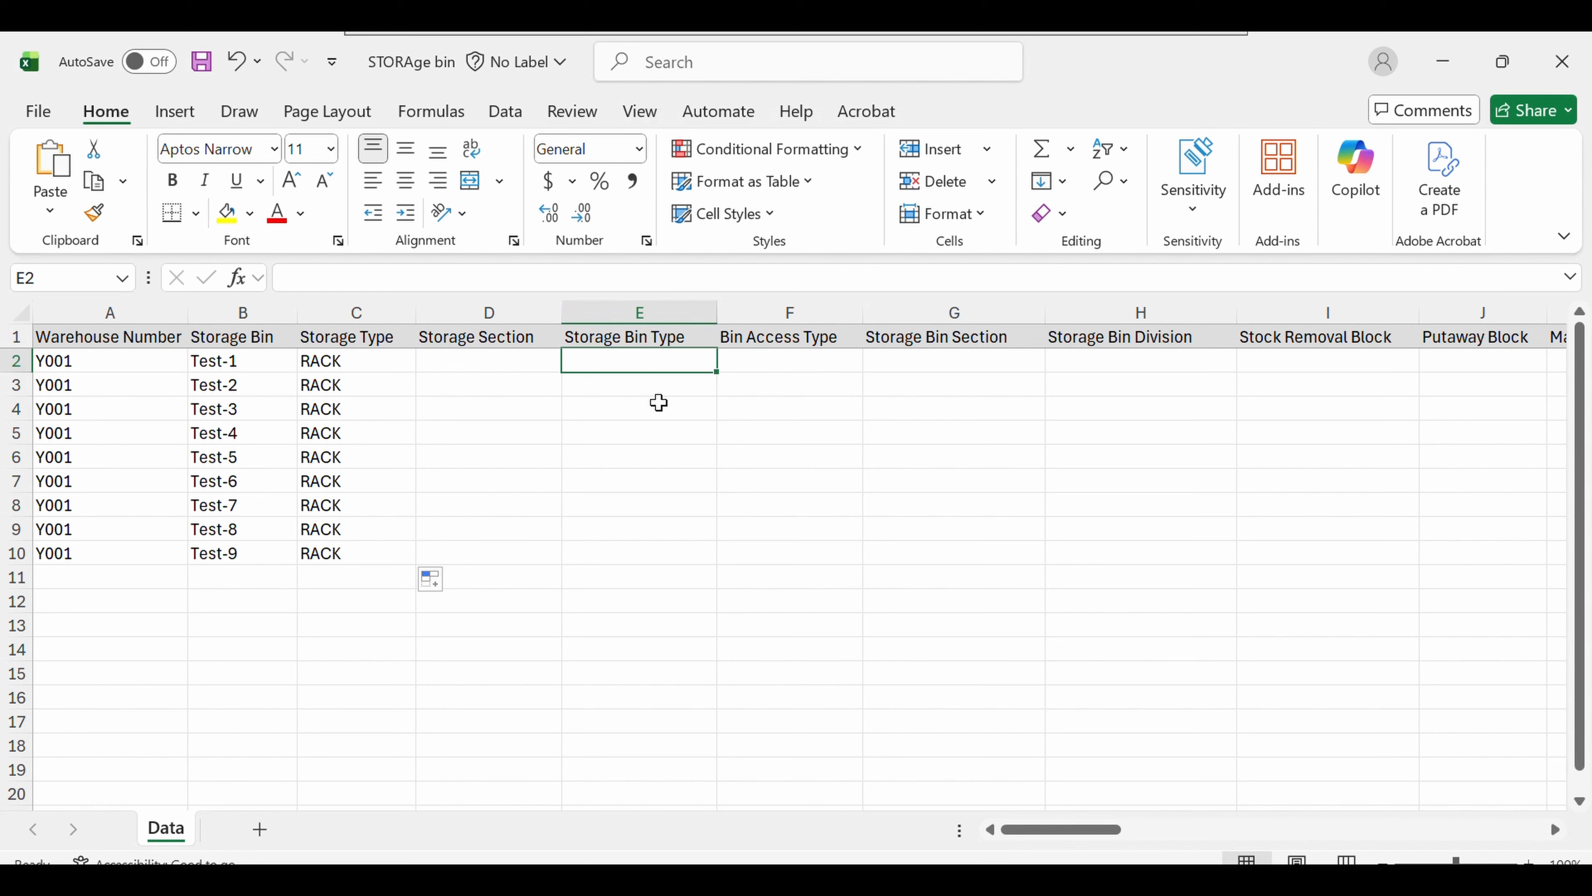
pyautogui.moveTo(238, 363); pyautogui.dragTo(244, 552)
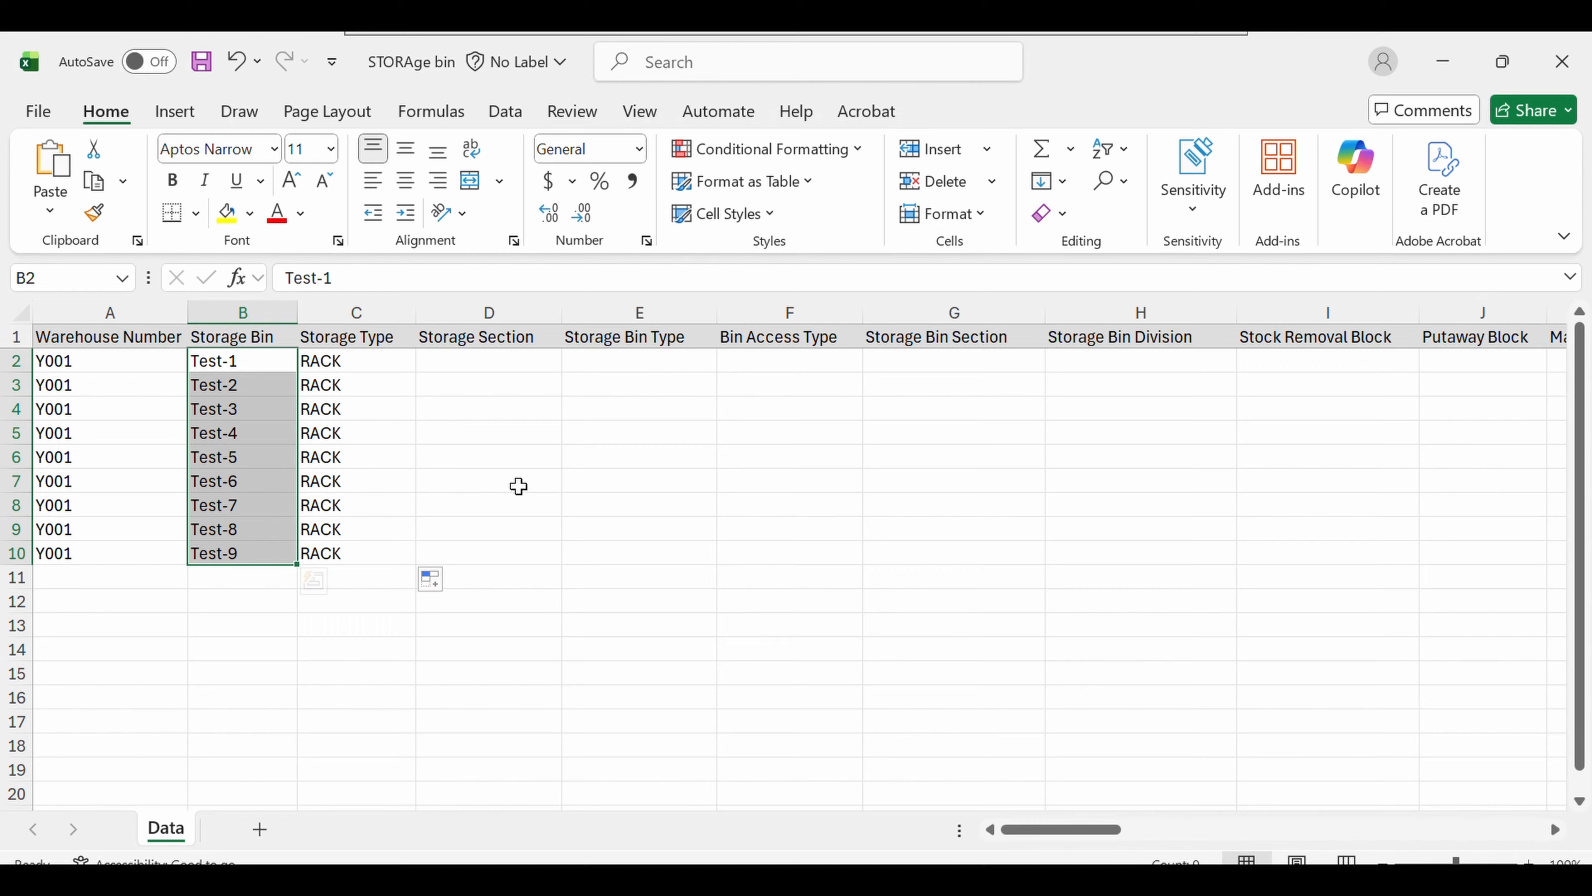
# - Enter R001 as the storage bin type in E2 and copy the same value down to row 10
pyautogui.click(639, 363)
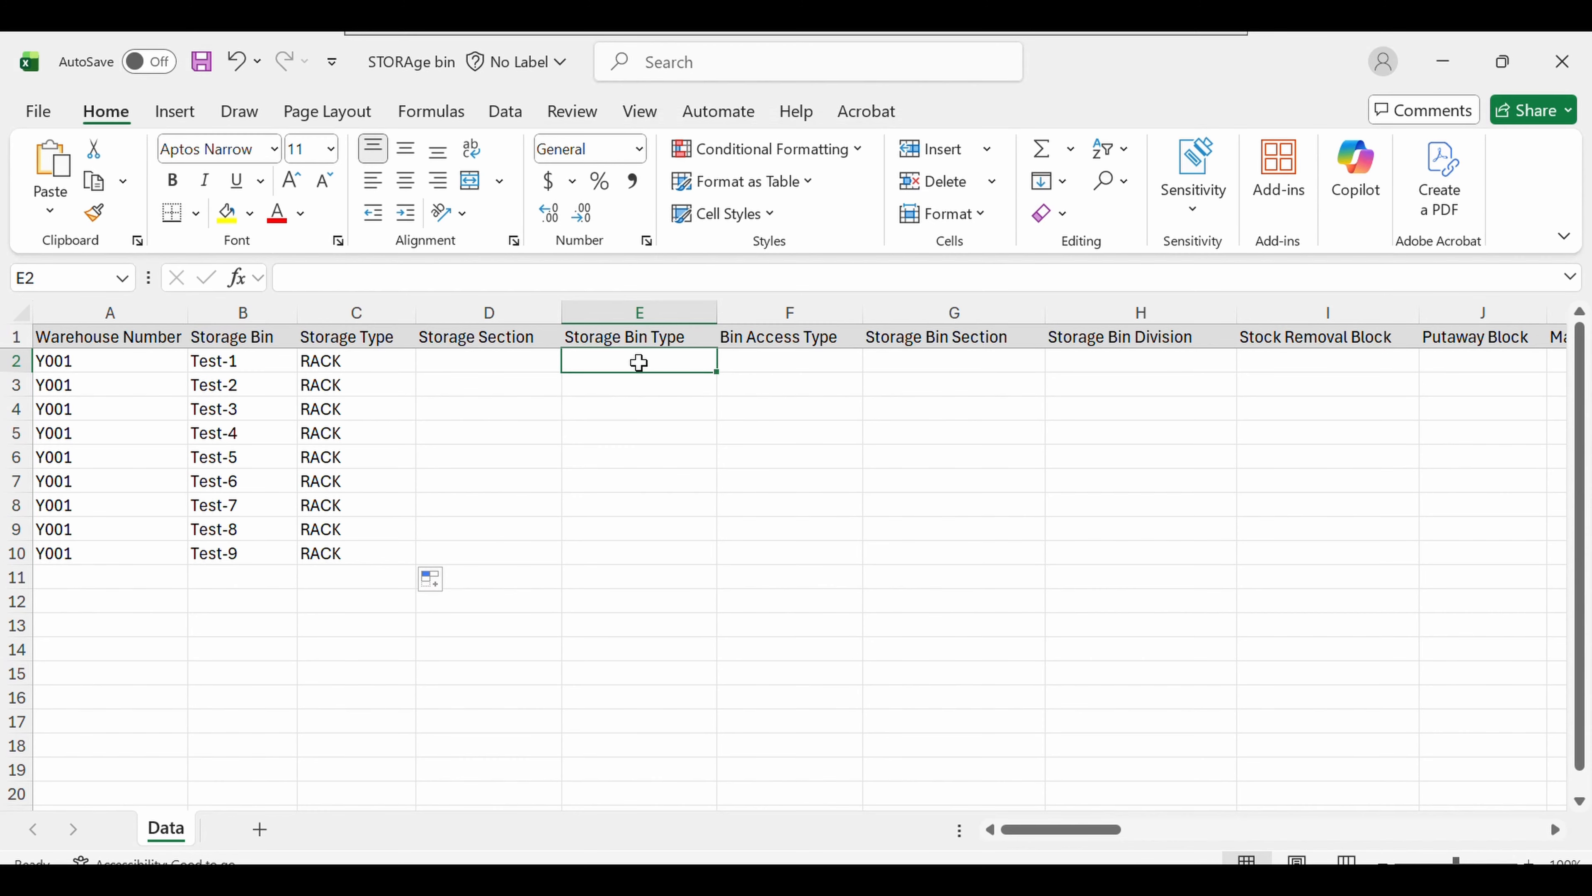
pyautogui.write('r')
pyautogui.press('BackSpace')
pyautogui.press('BackSpace')
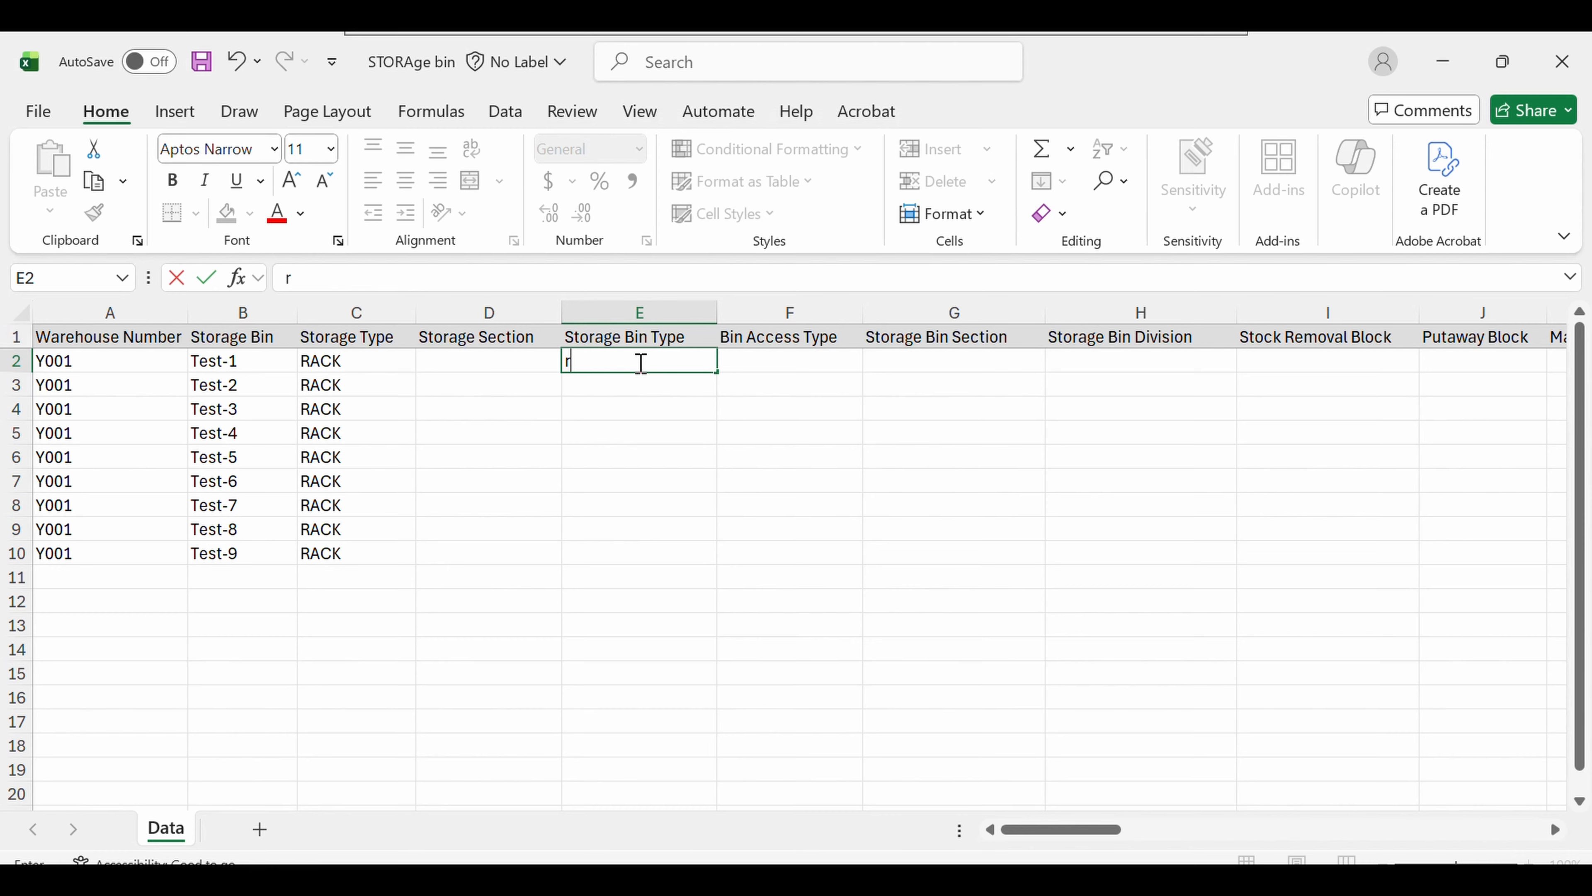
pyautogui.write('001')
pyautogui.click(794, 413)
pyautogui.click(708, 364)
pyautogui.moveTo(717, 372); pyautogui.dragTo(714, 568)
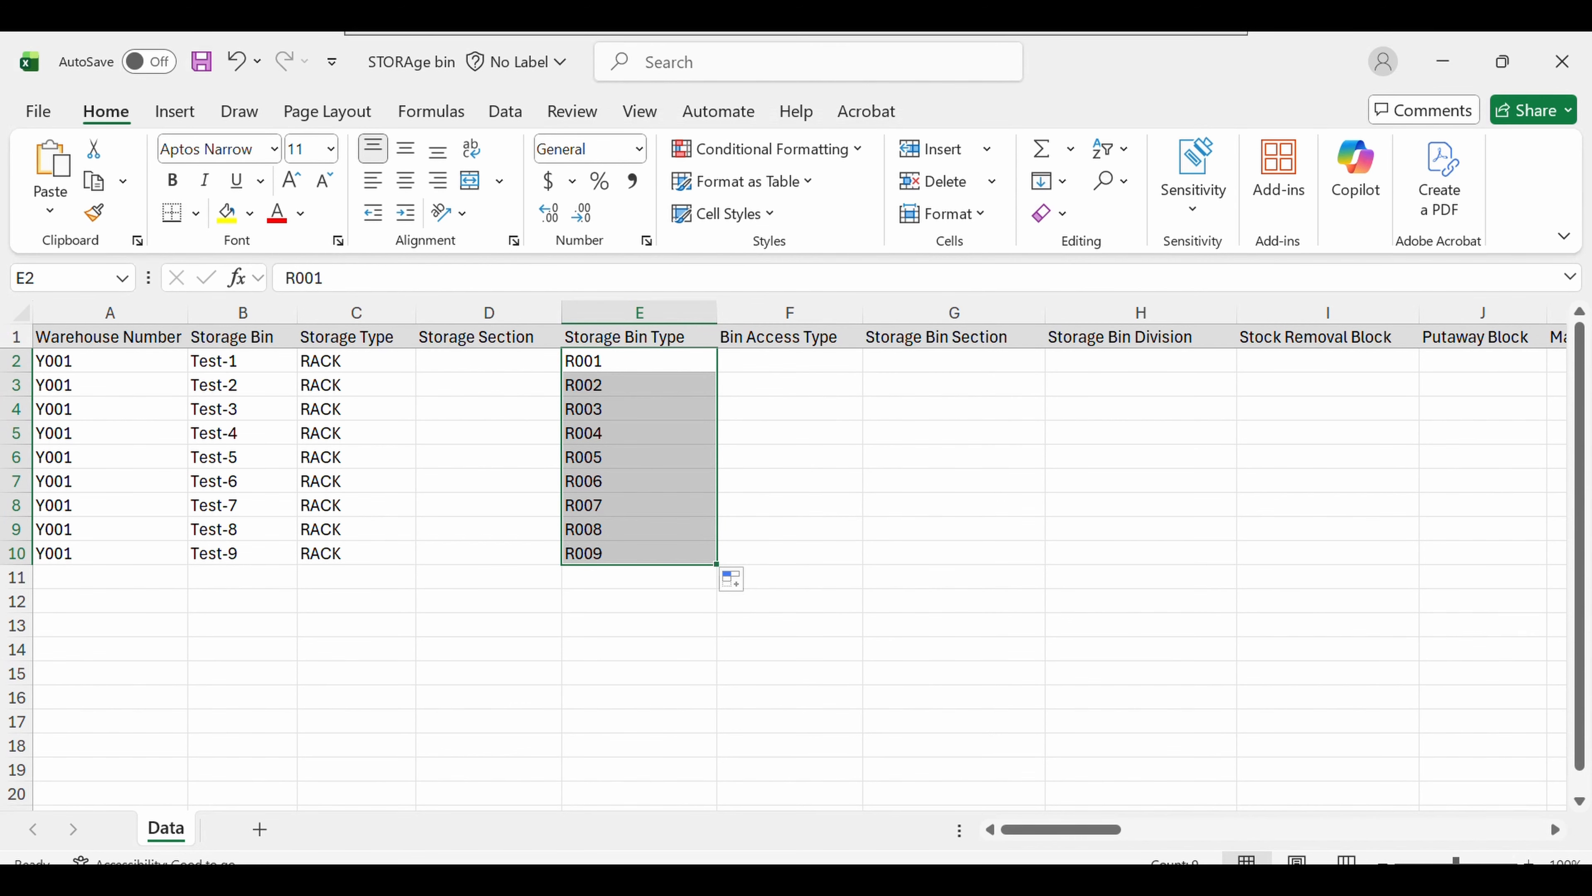
pyautogui.click(738, 589)
pyautogui.click(772, 613)
pyautogui.click(903, 527)
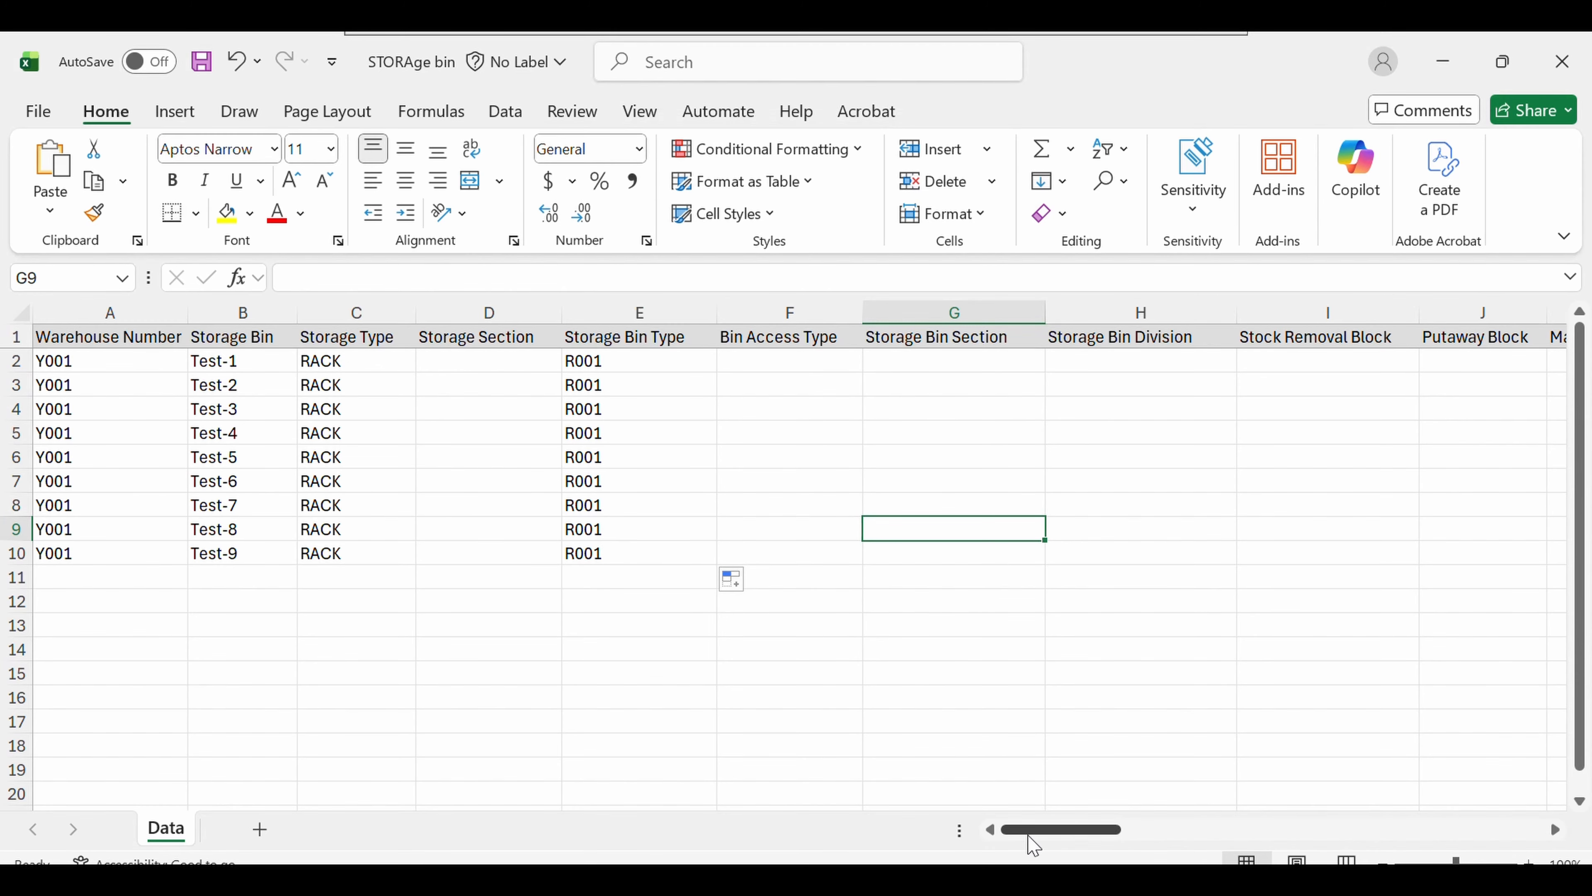
# - Review the template's further column headers and the filled Warehouse Number, Storage Bin and Storage Type columns
pyautogui.moveTo(1033, 840); pyautogui.dragTo(1060, 838)
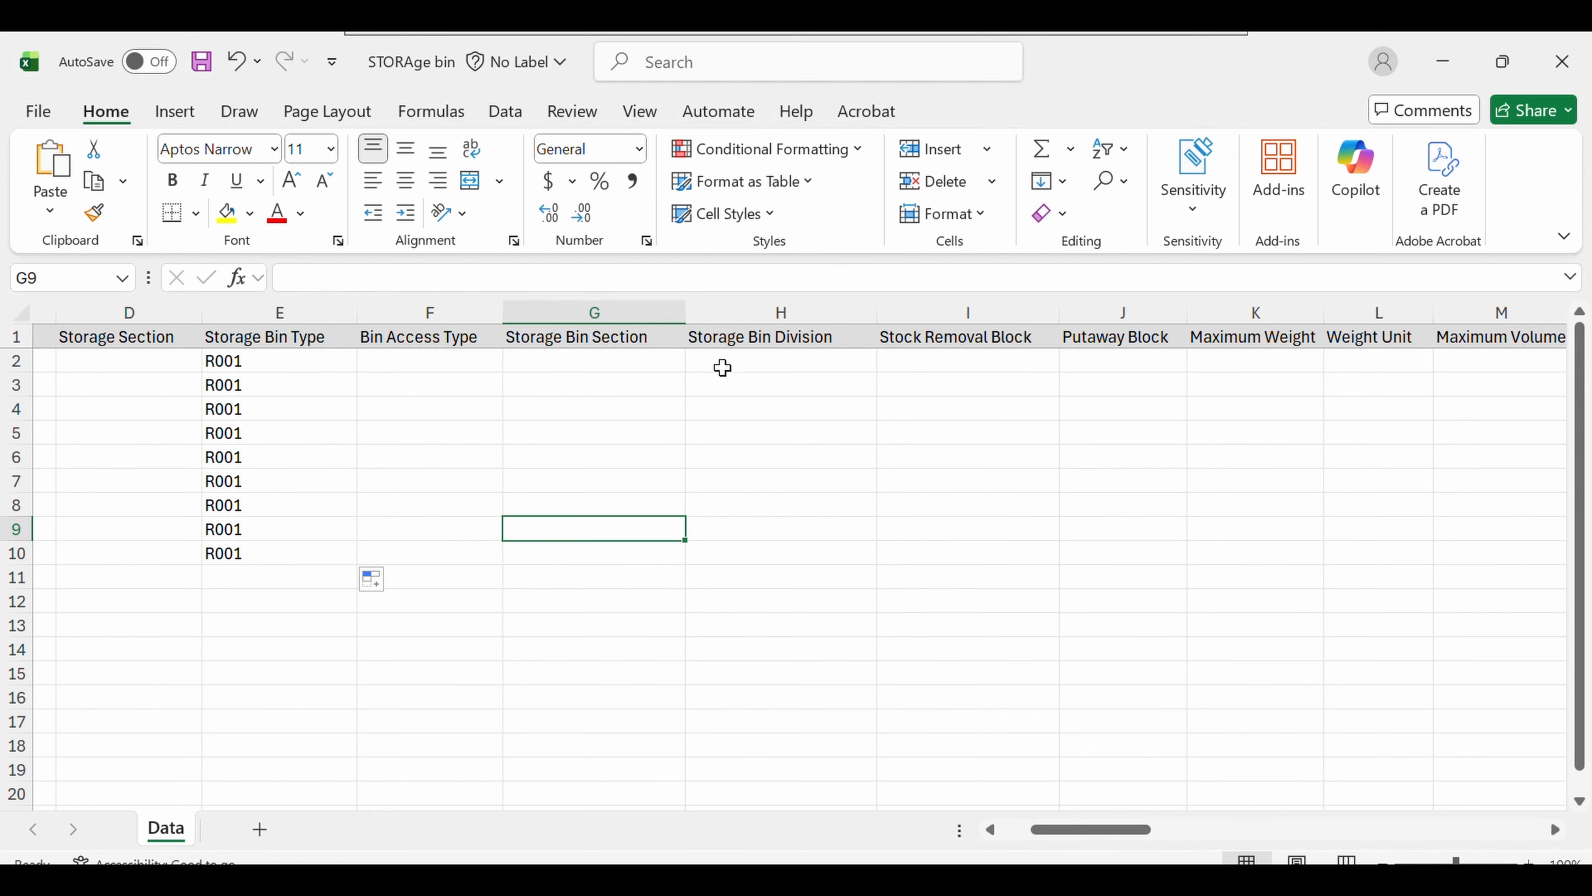
pyautogui.moveTo(1057, 827); pyautogui.dragTo(1009, 844)
pyautogui.click(134, 337)
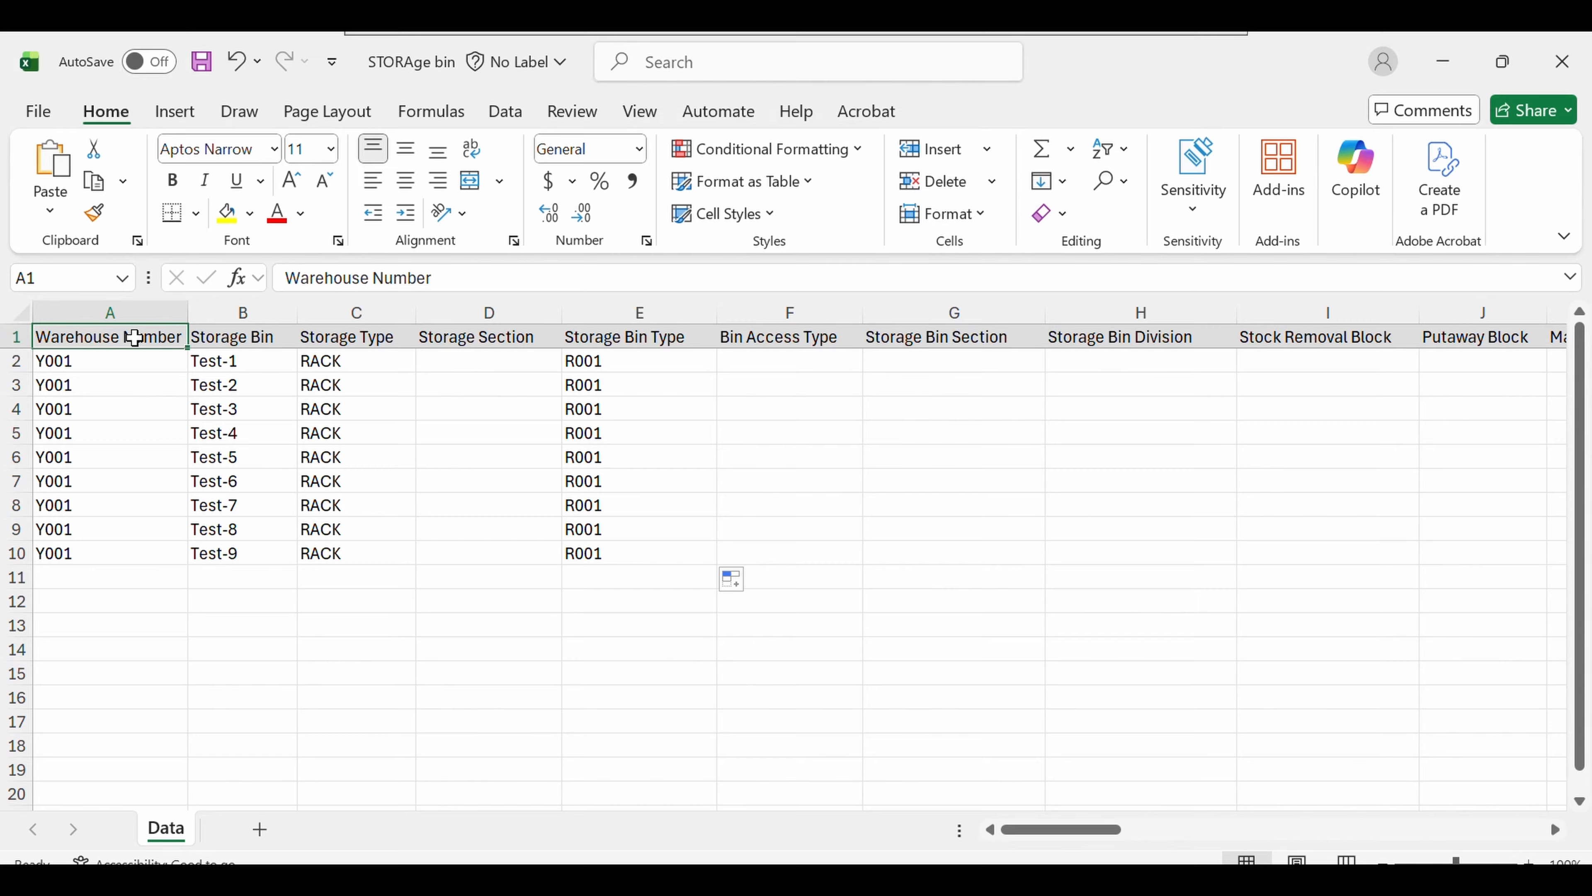
pyautogui.click(259, 313)
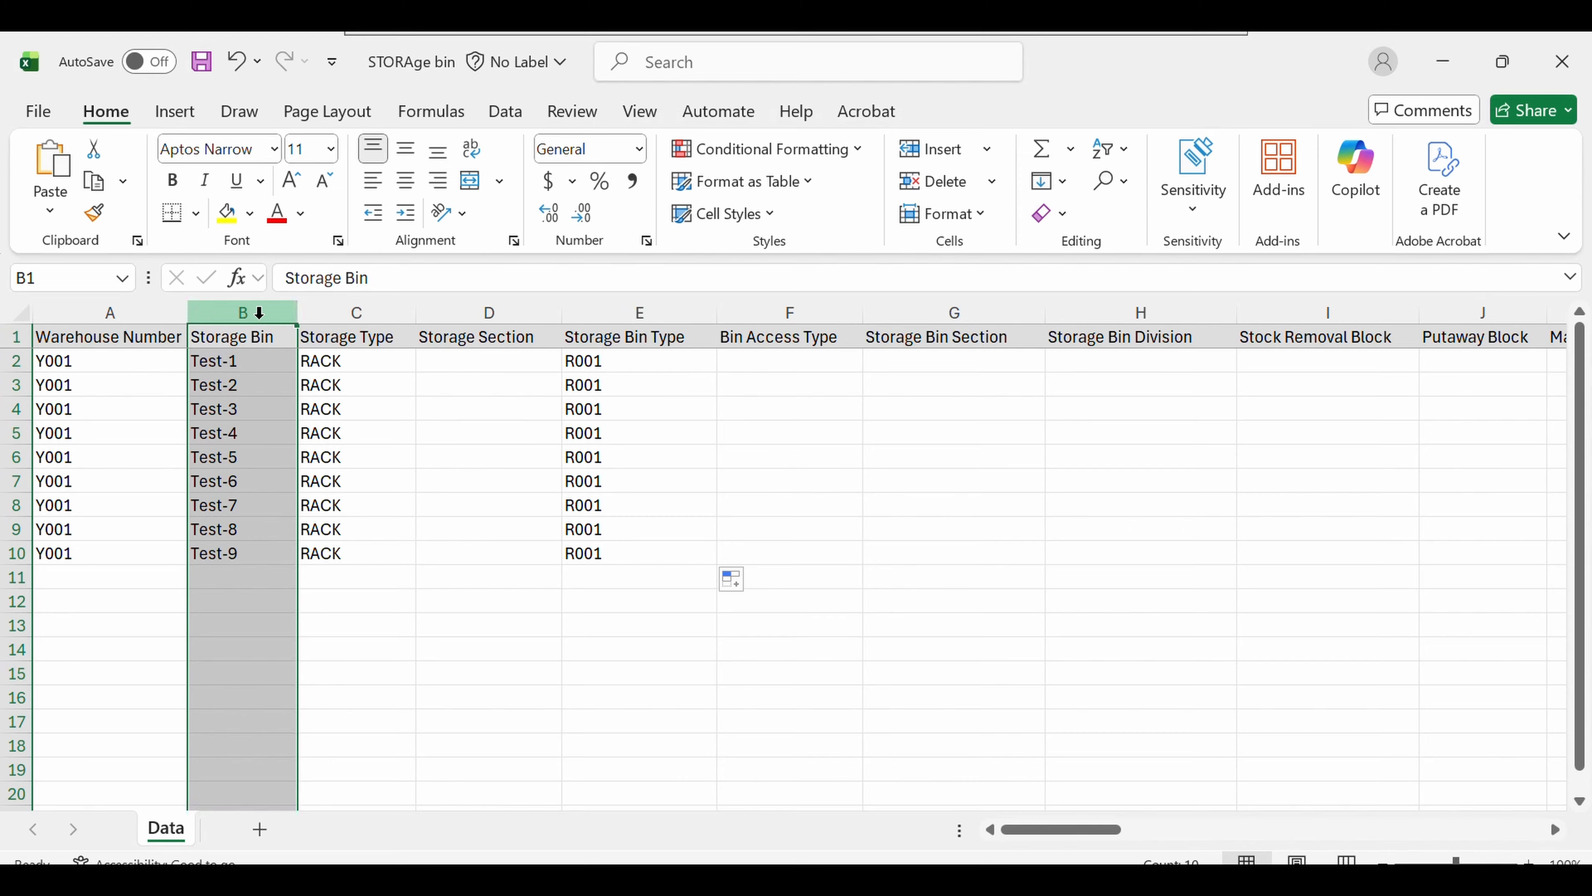
pyautogui.moveTo(259, 313); pyautogui.dragTo(108, 310)
pyautogui.click(336, 311)
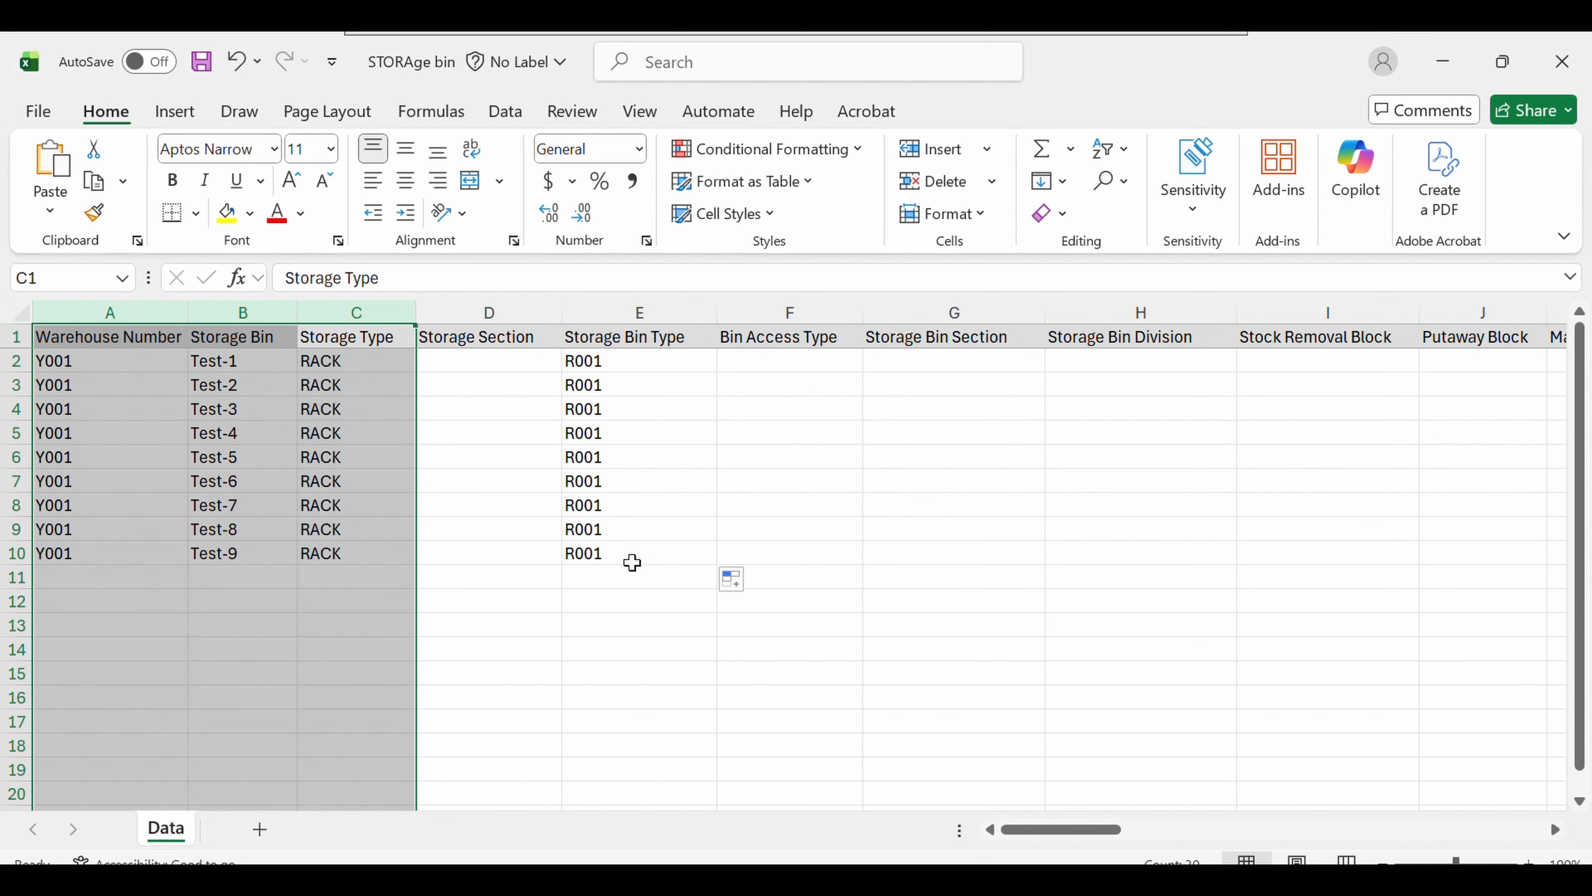
pyautogui.click(545, 425)
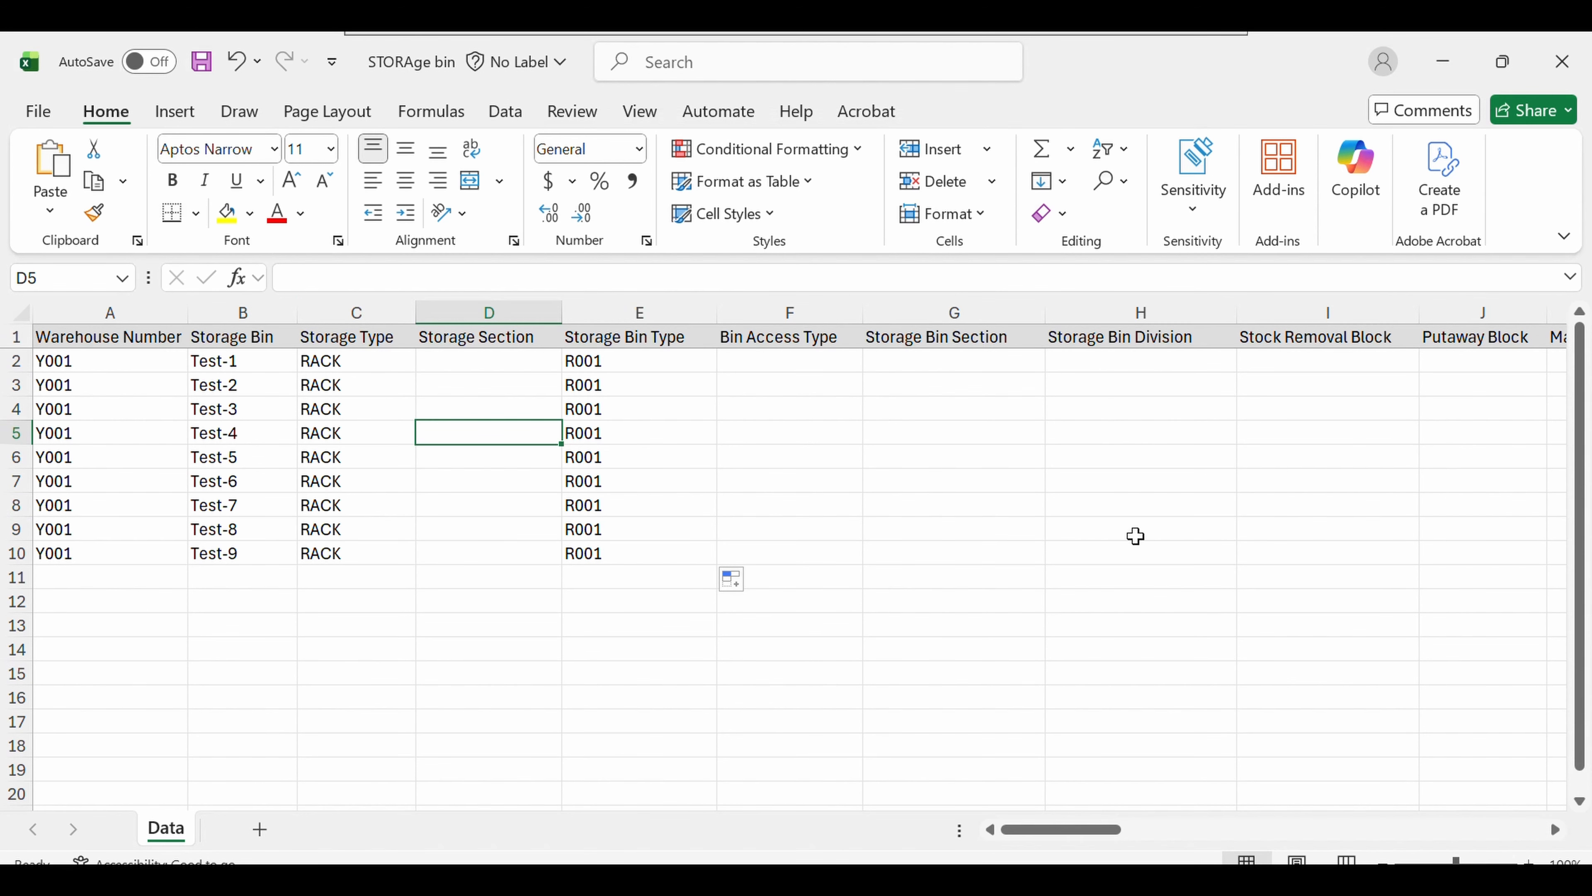
# - Try a yellow fill on the Warehouse Number, Storage Bin and Storage Type headers and undo it
pyautogui.moveTo(368, 340); pyautogui.dragTo(49, 340)
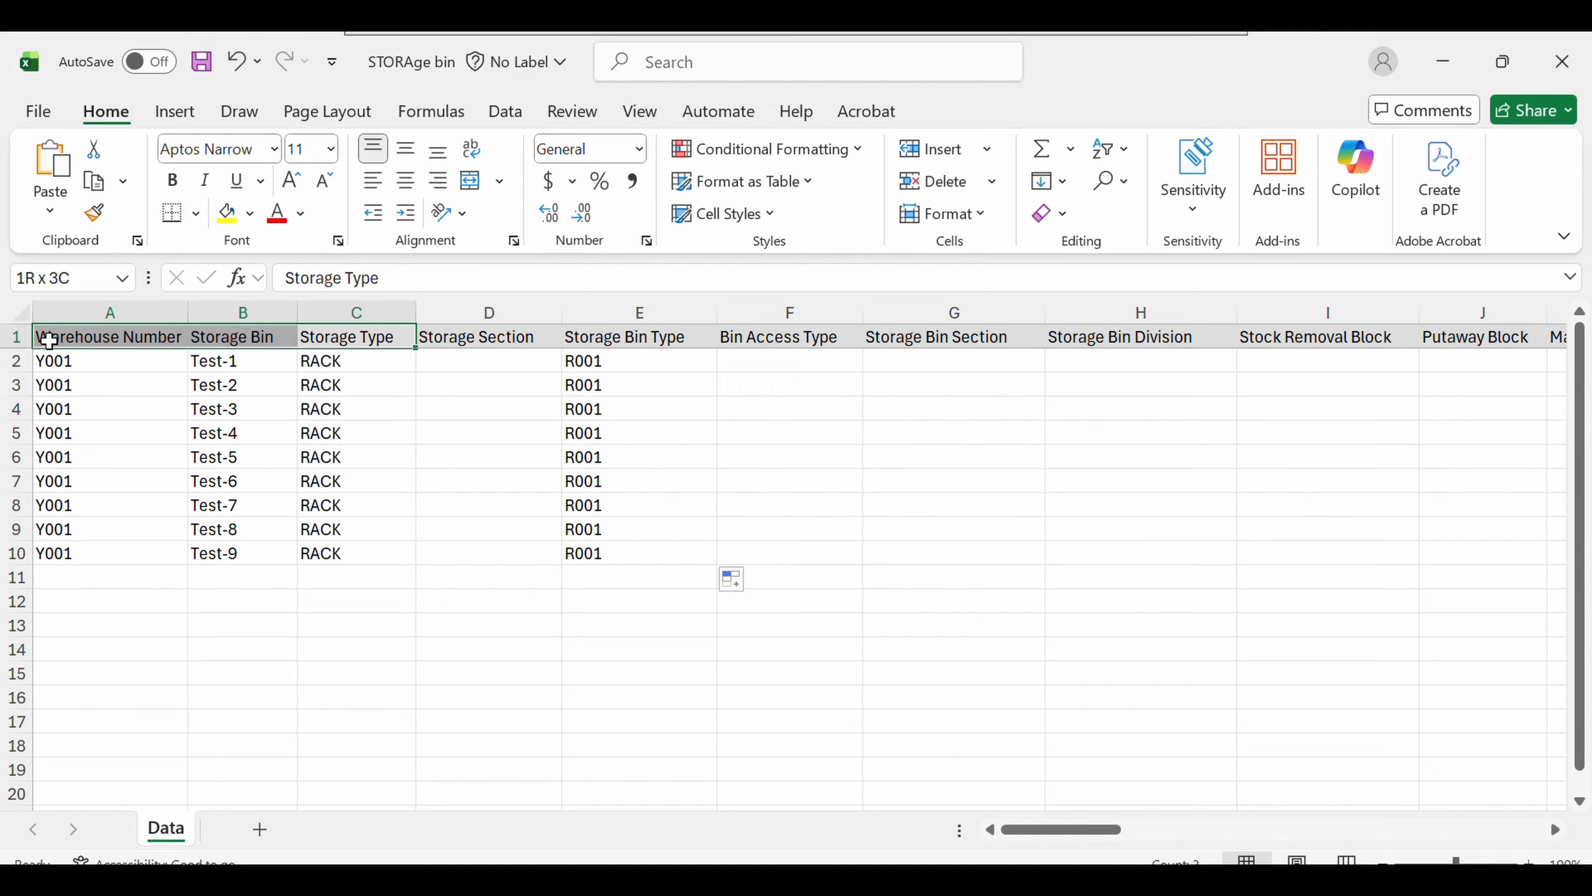
pyautogui.click(226, 212)
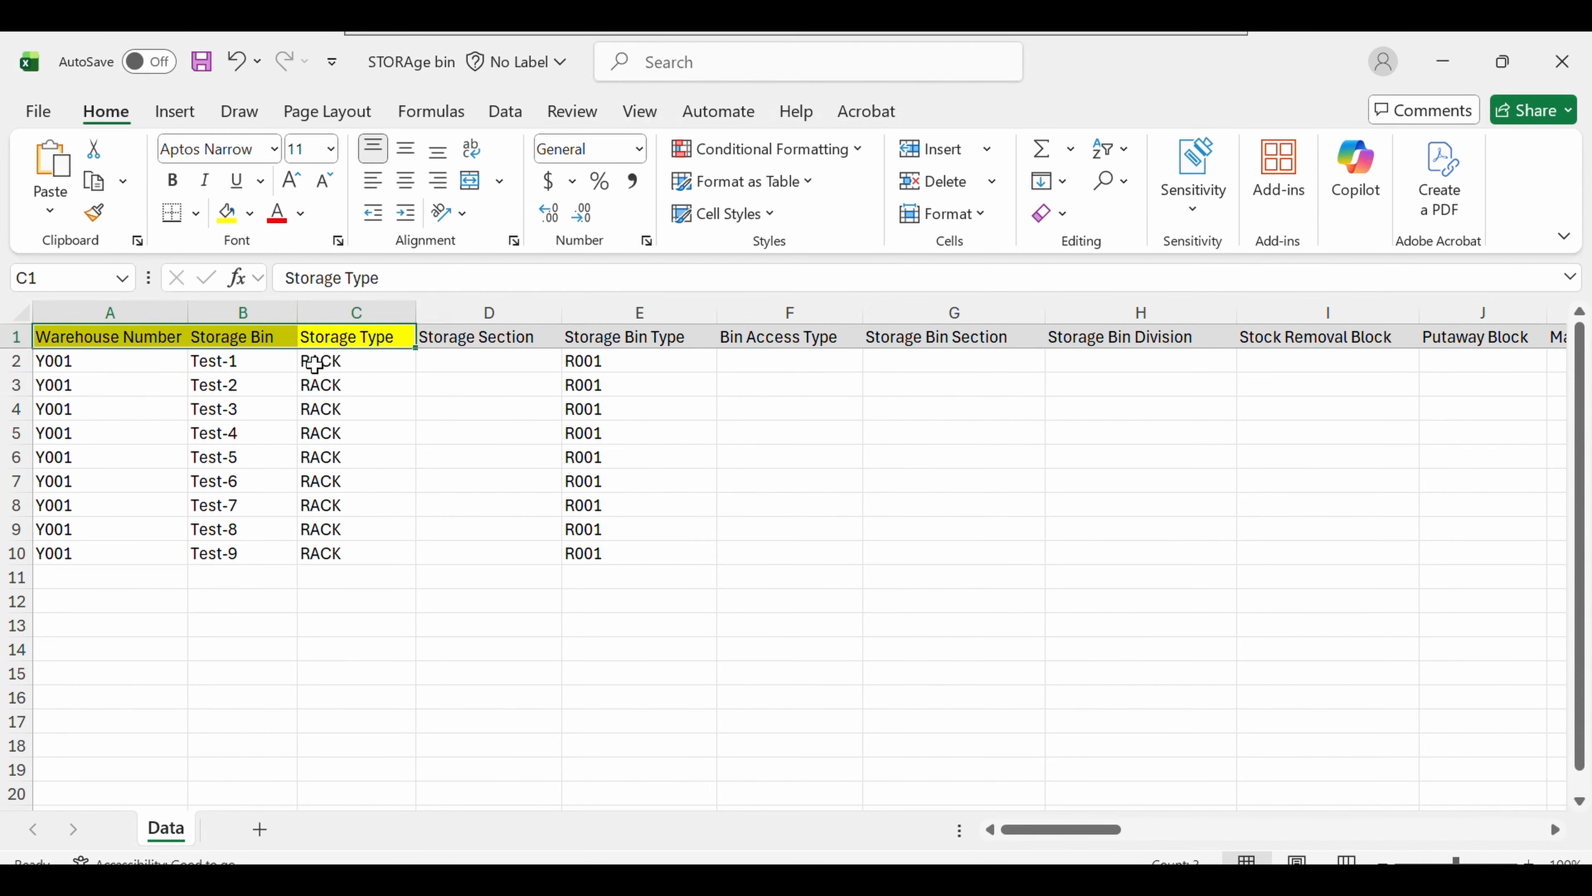
pyautogui.hotkey('ctrl', 'c')
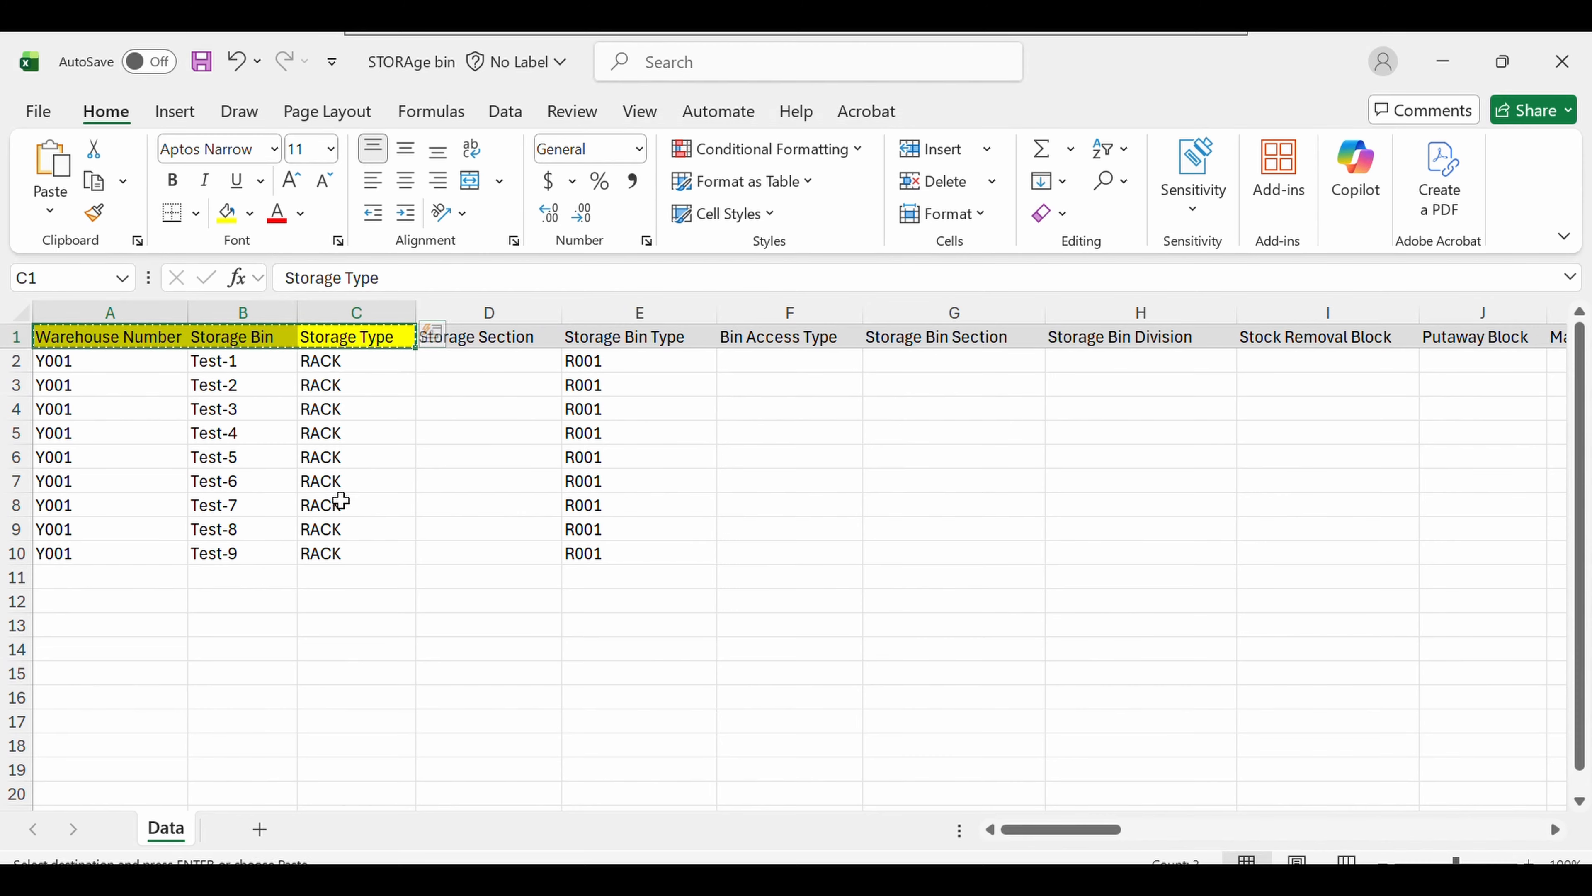
pyautogui.hotkey('ctrl', 'z')
pyautogui.click(462, 518)
pyautogui.click(696, 358)
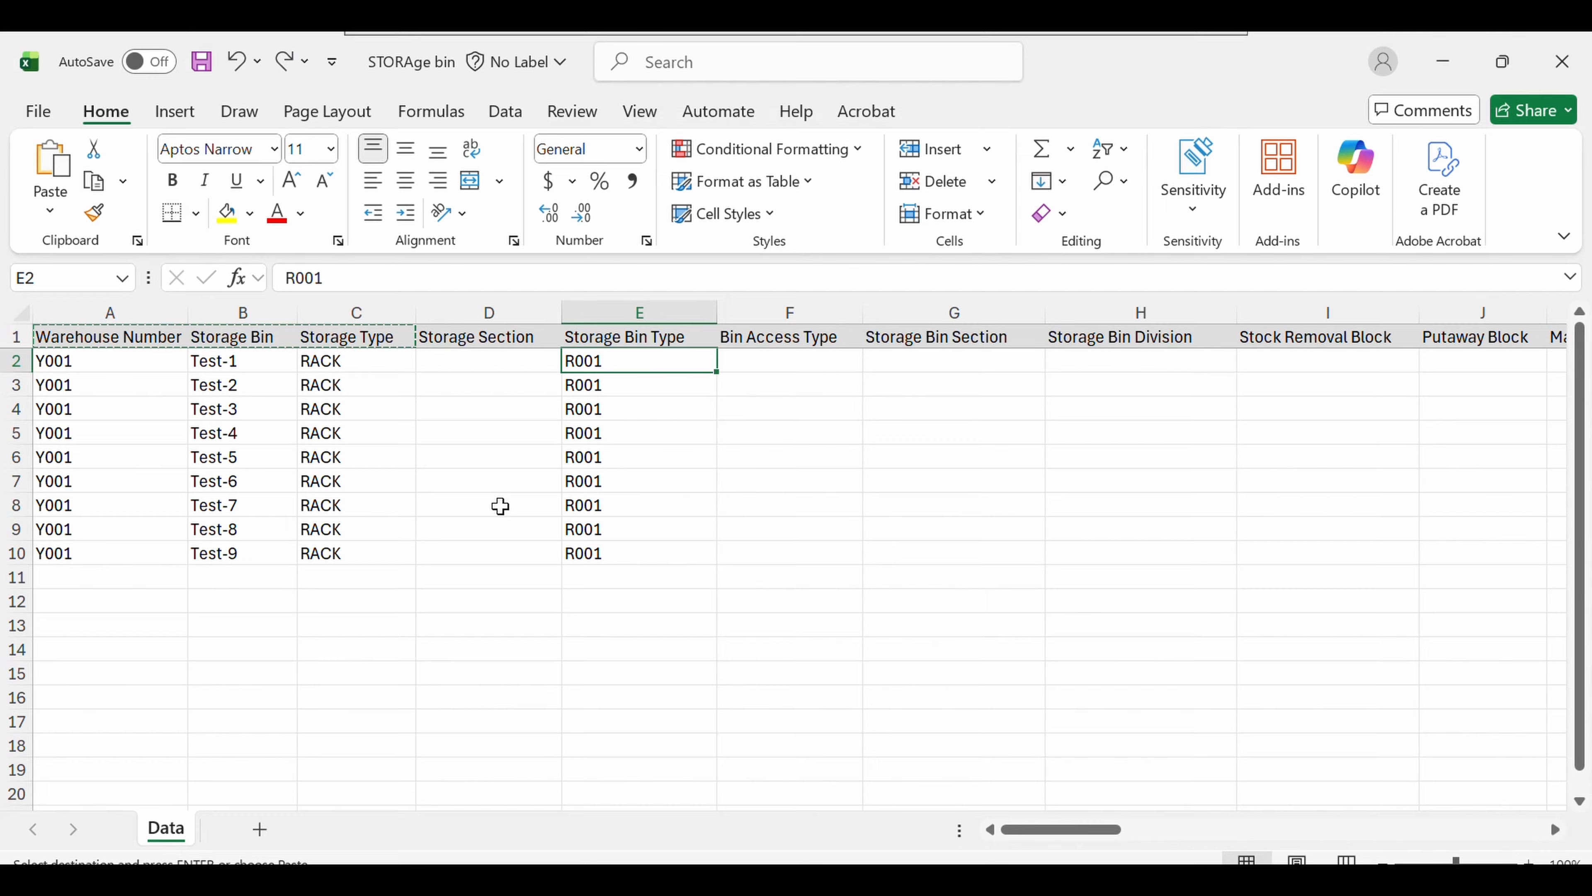
# - Save a copy of the workbook in Downloads as a comma-delimited CSV file named Storage bin for Rack
pyautogui.click(45, 111)
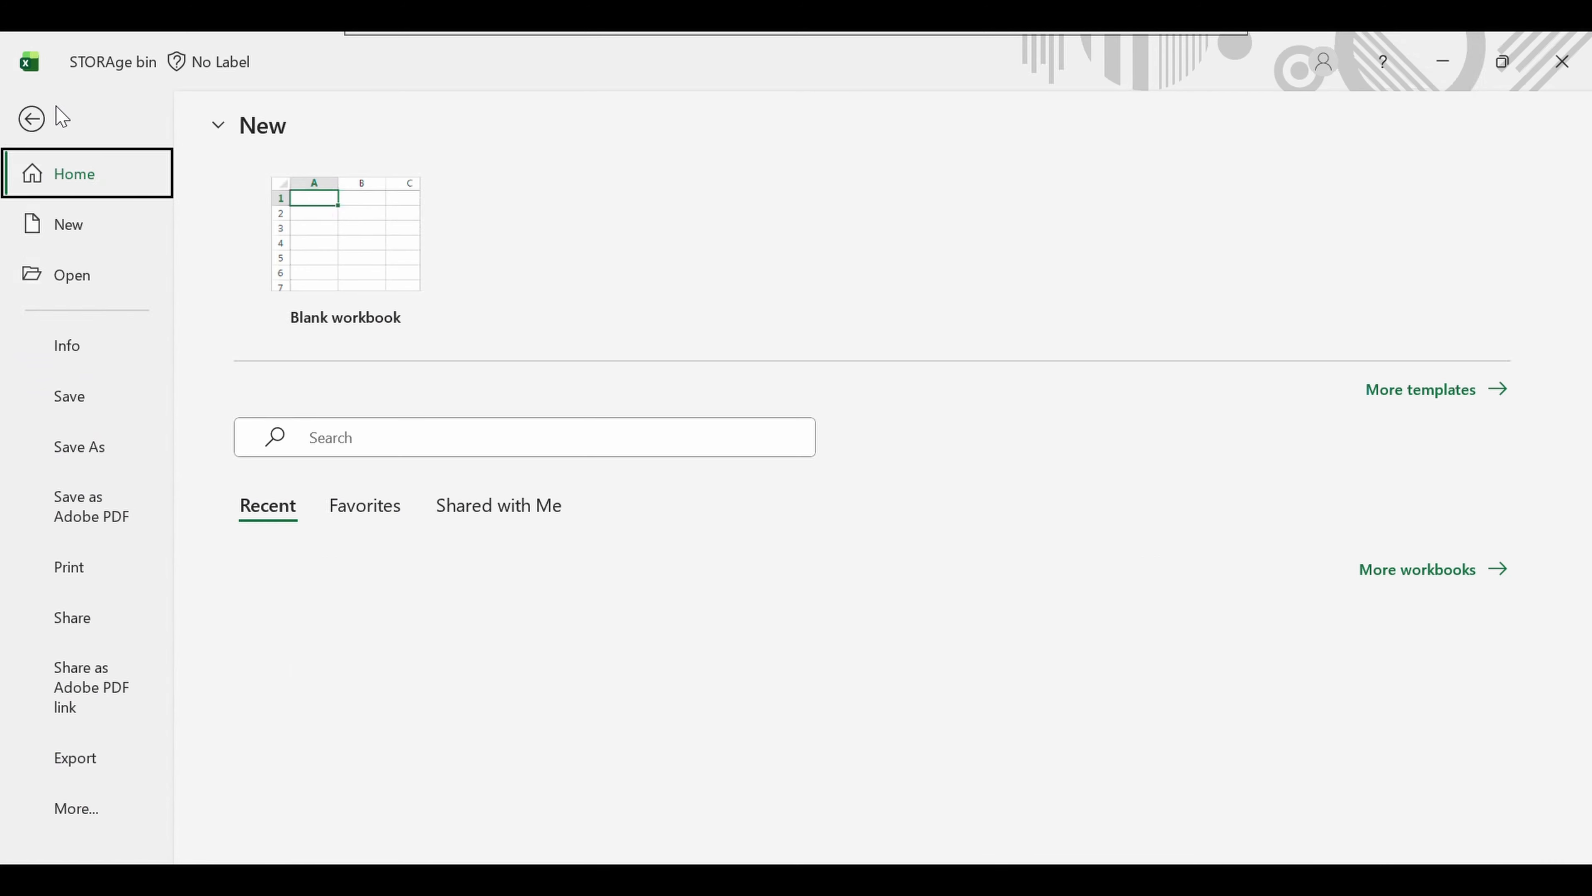
pyautogui.click(101, 461)
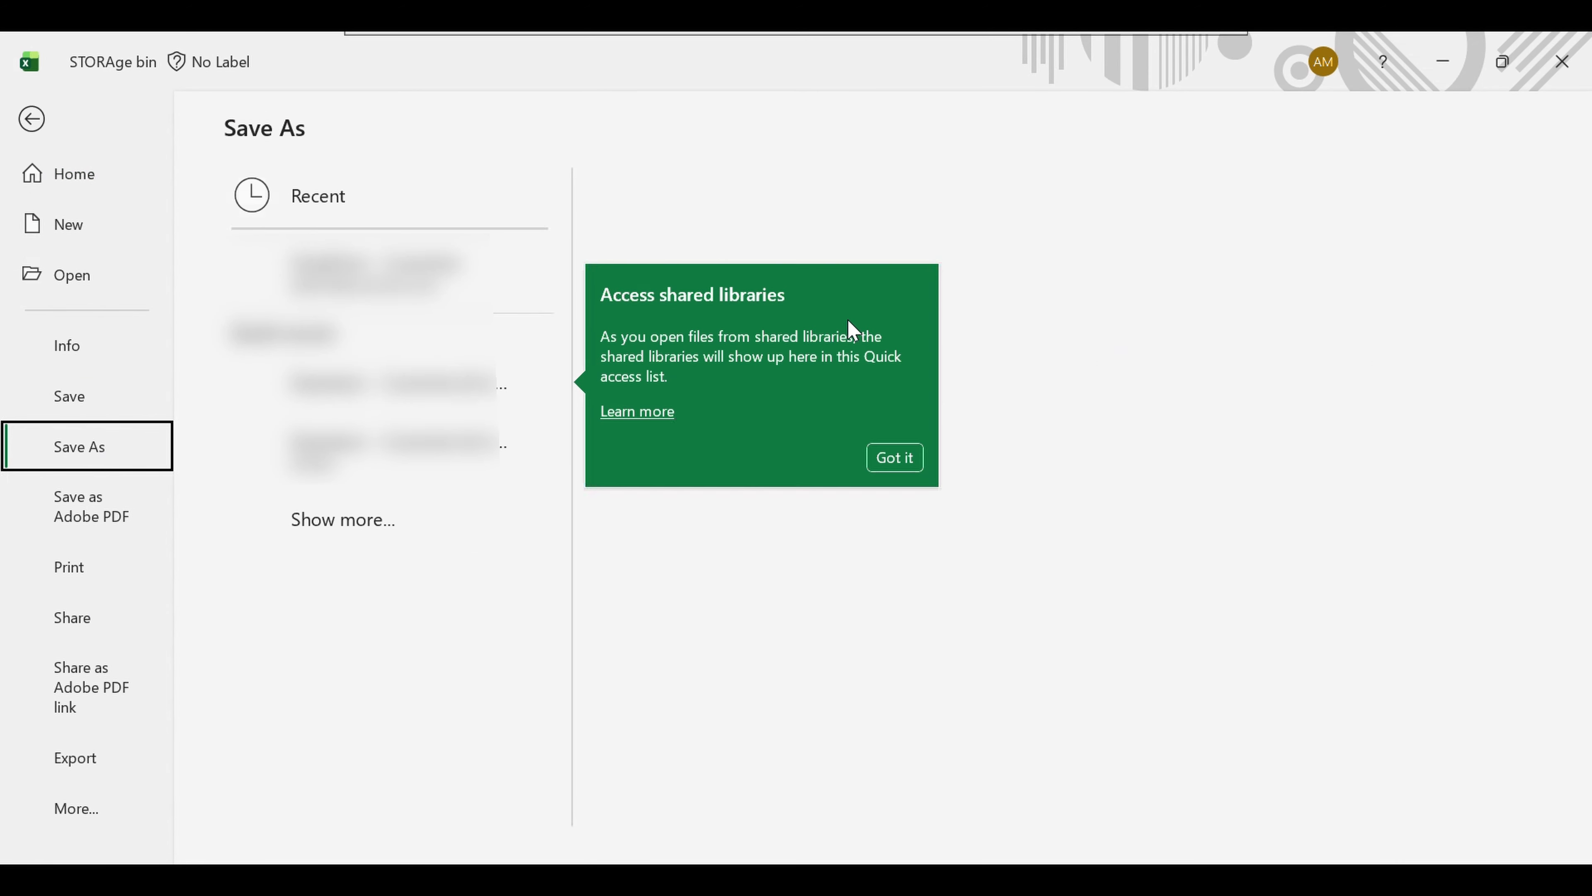
pyautogui.click(1067, 256)
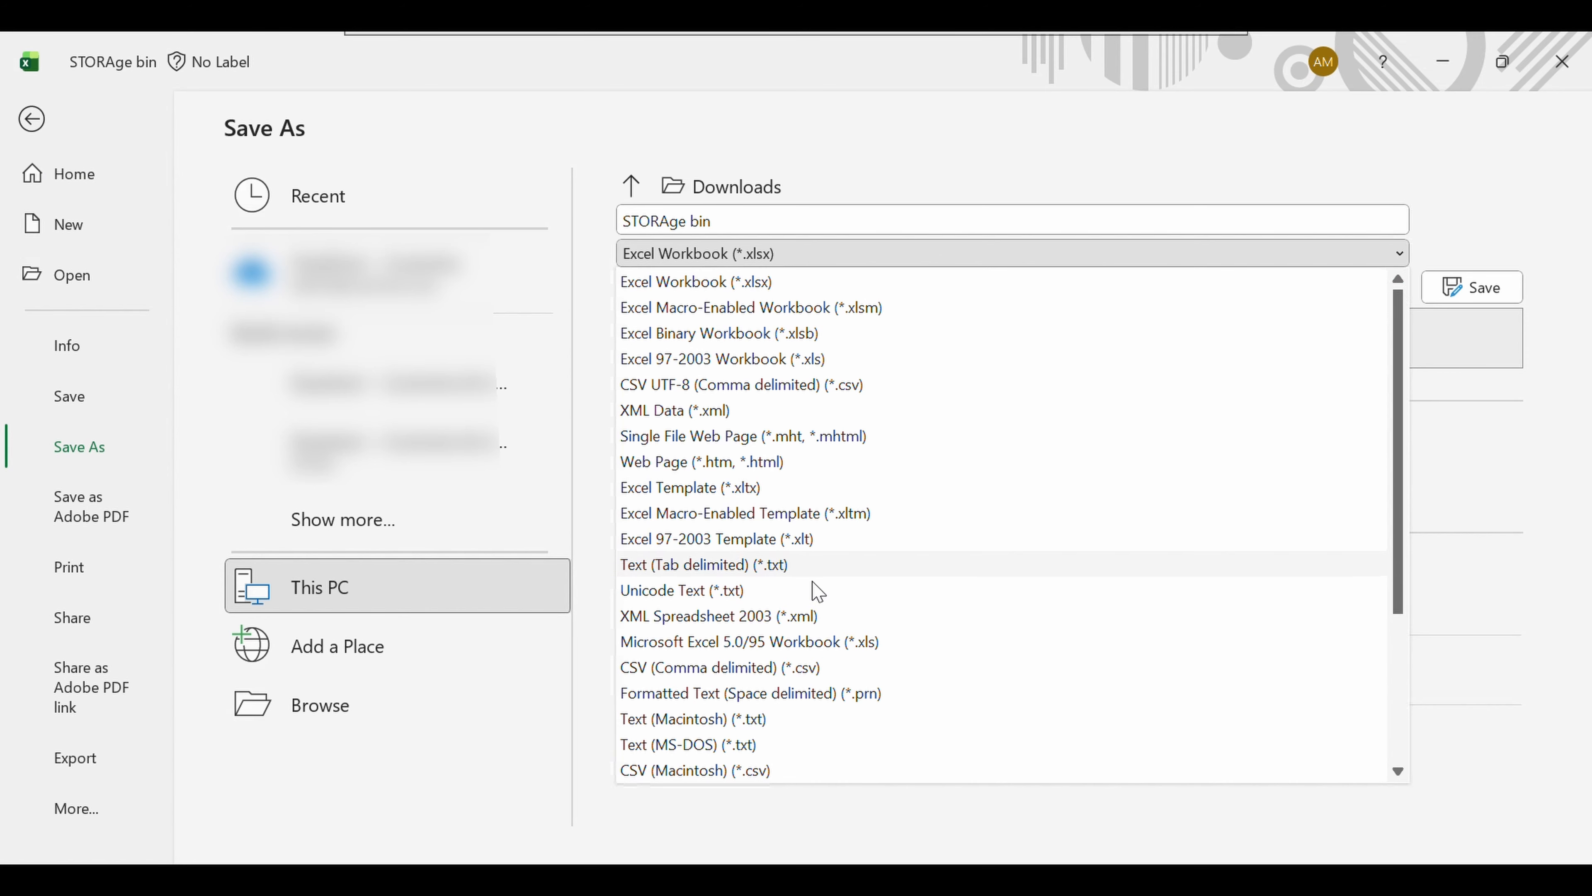
pyautogui.click(722, 666)
pyautogui.moveTo(728, 226); pyautogui.dragTo(579, 222)
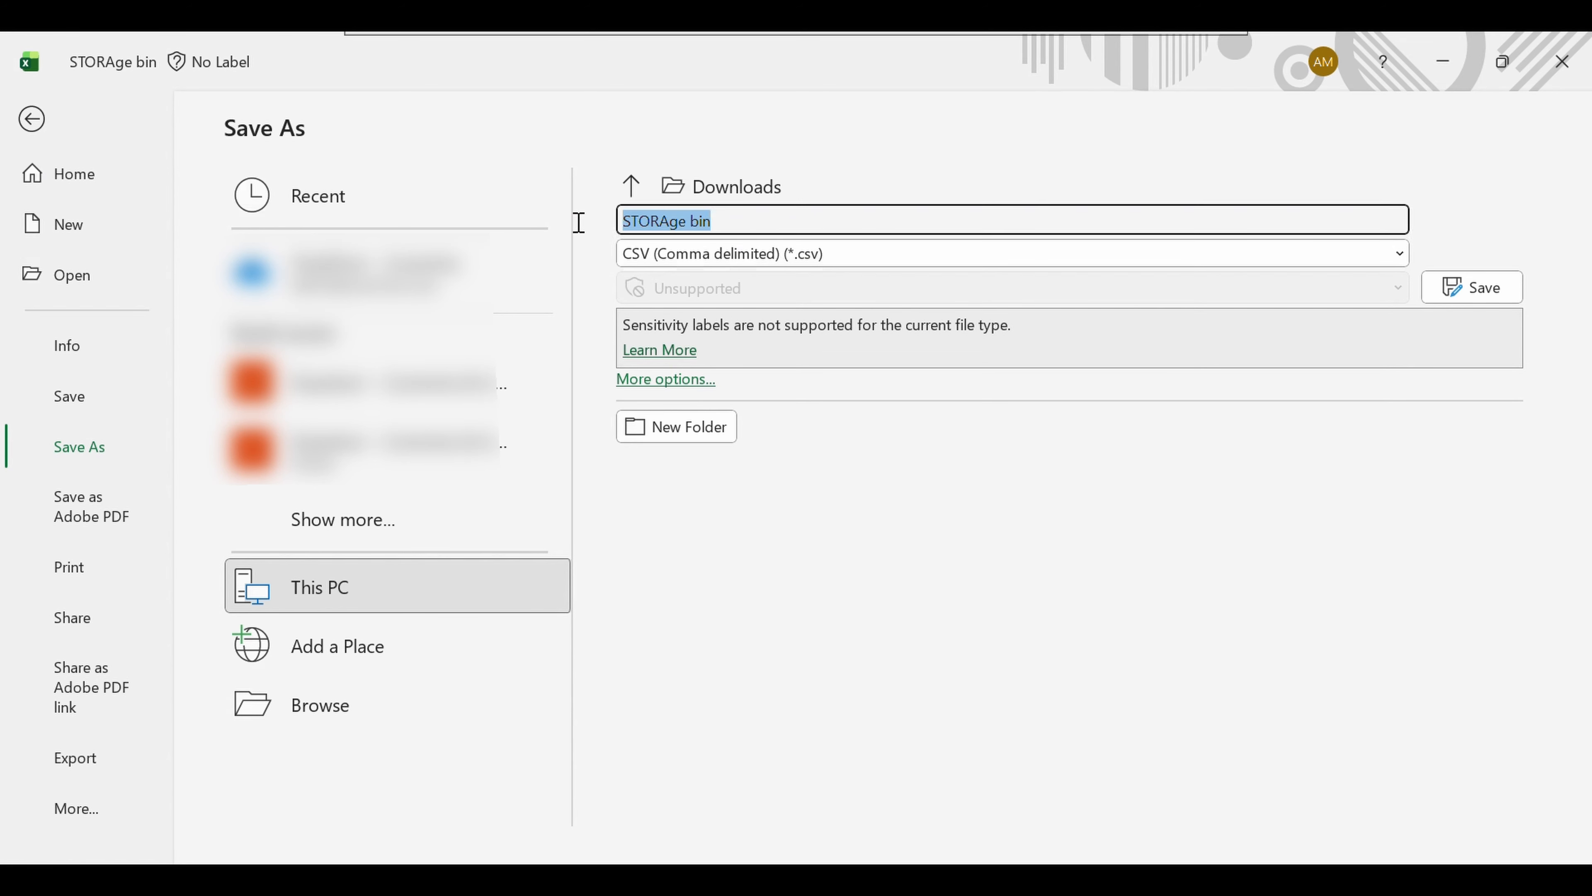
pyautogui.press('BackSpace')
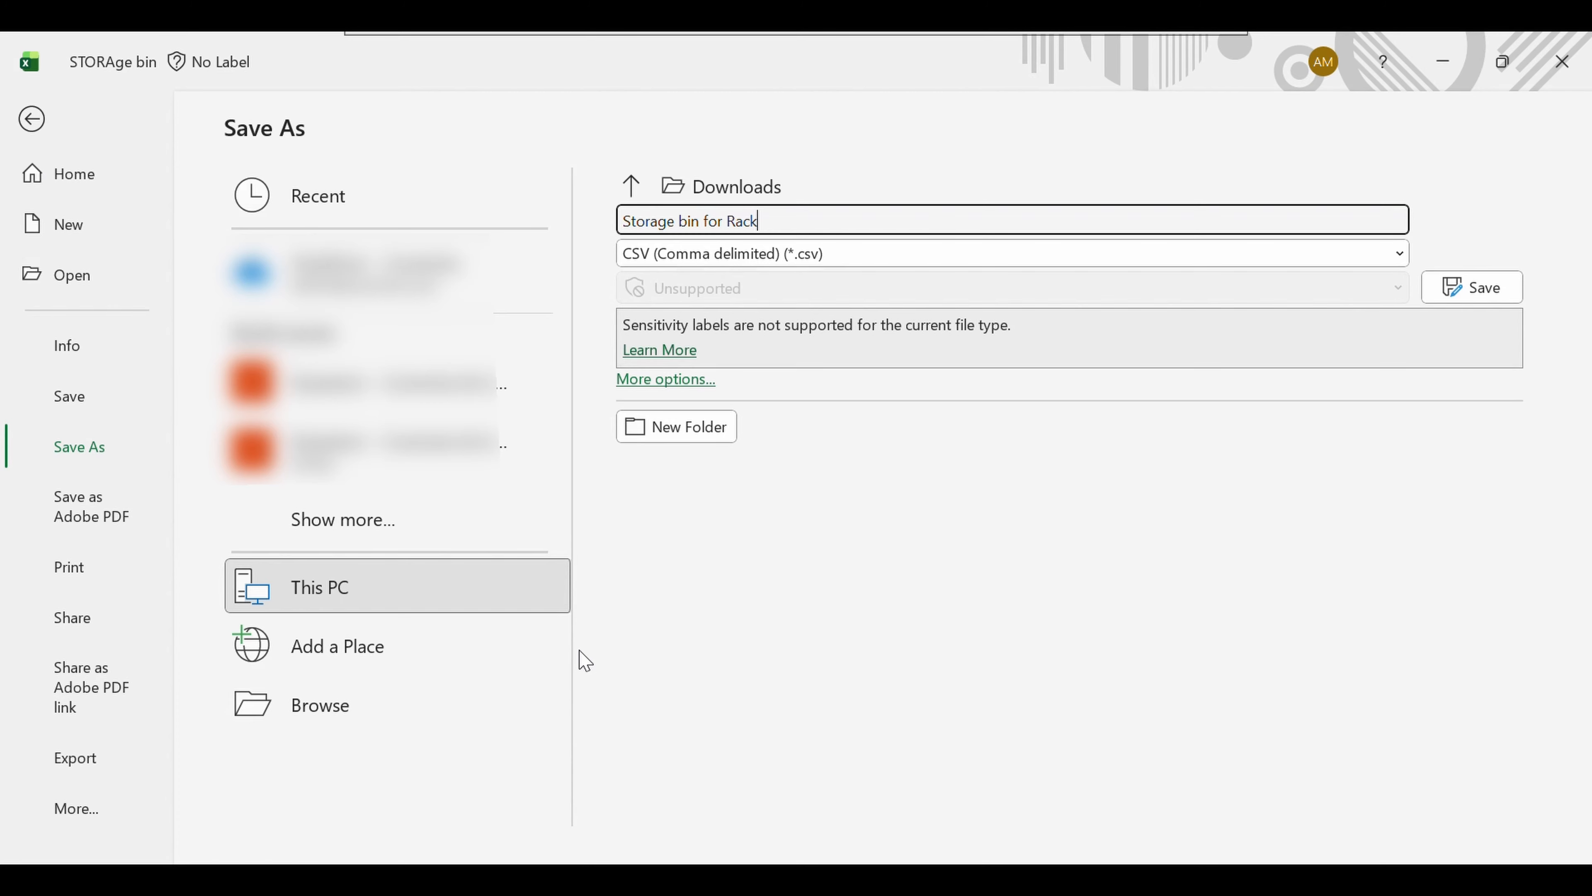
pyautogui.click(1507, 293)
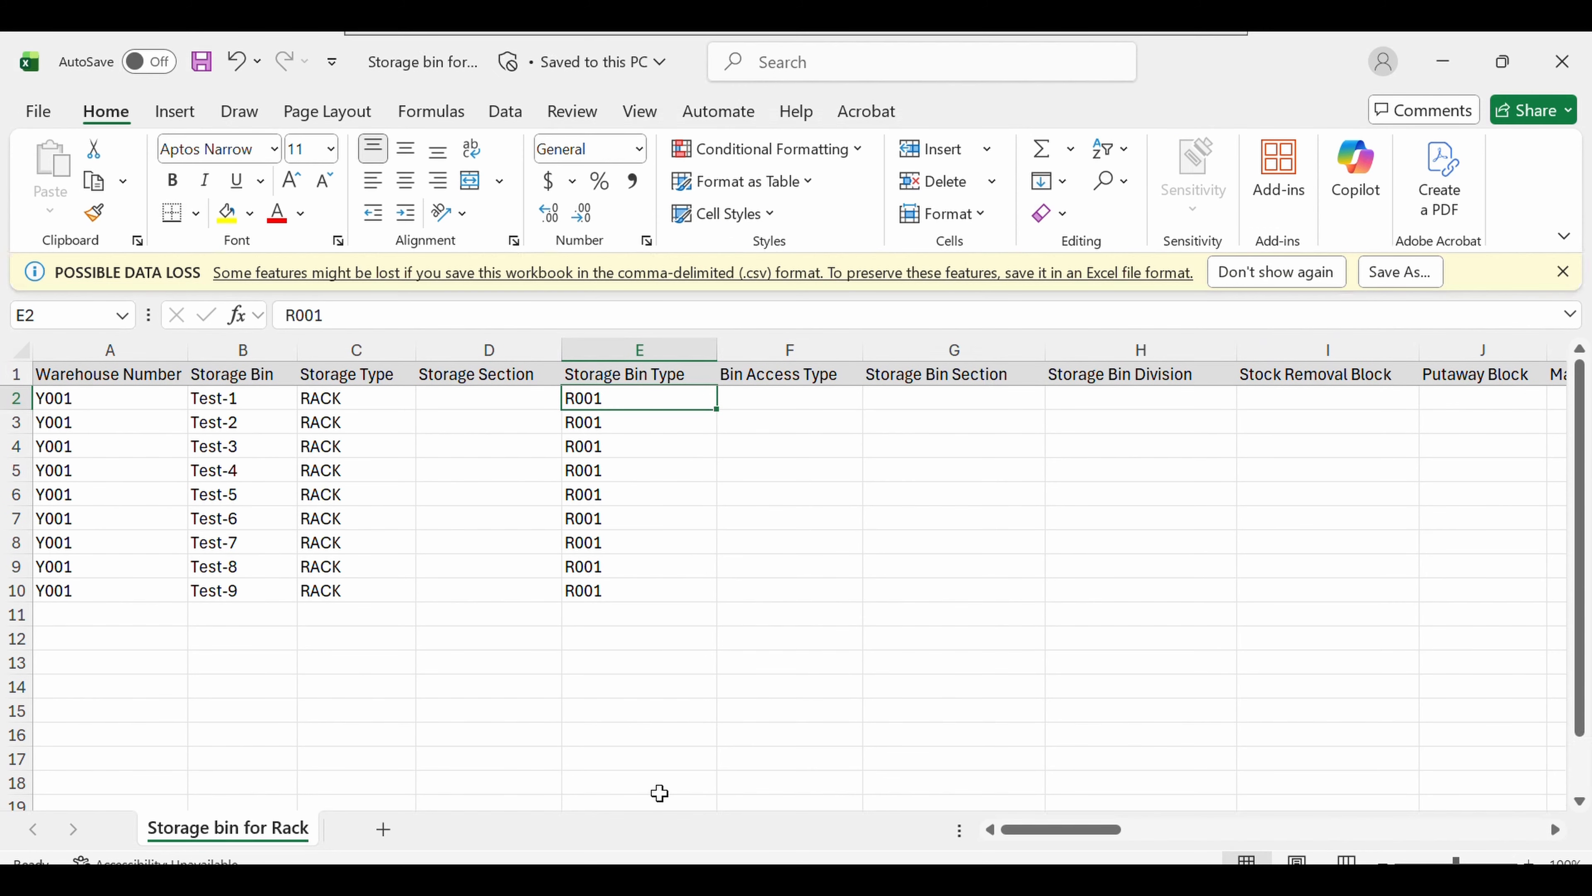
# - Check the Downloads folder for the saved CSV and switch to the Load Storage Bins window in SAP
pyautogui.hotkey('alt', 'Tab')
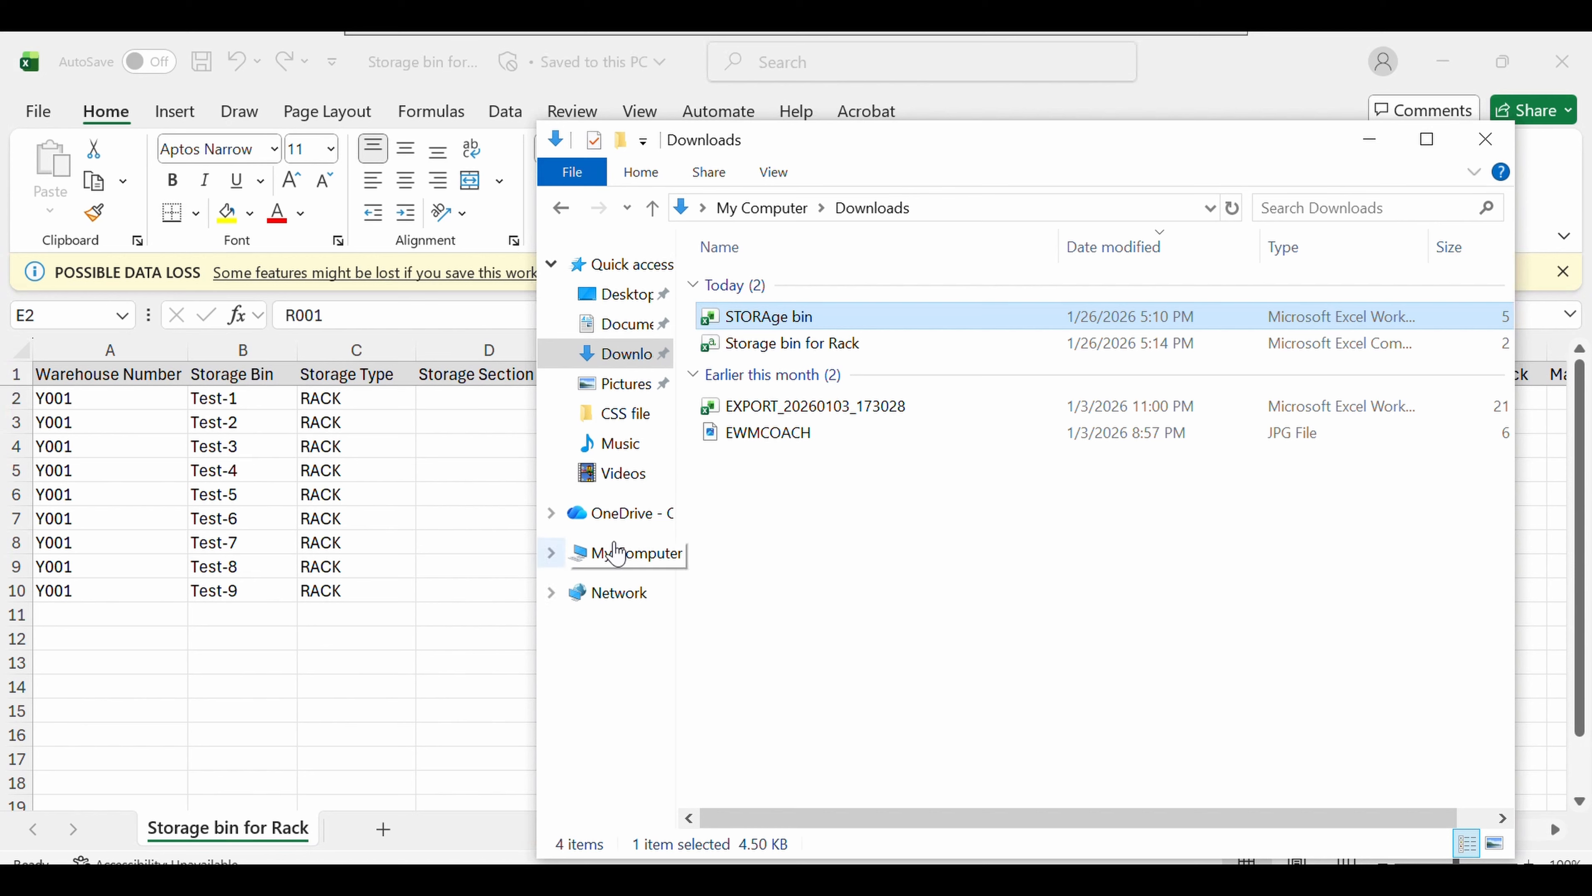
pyautogui.click(629, 364)
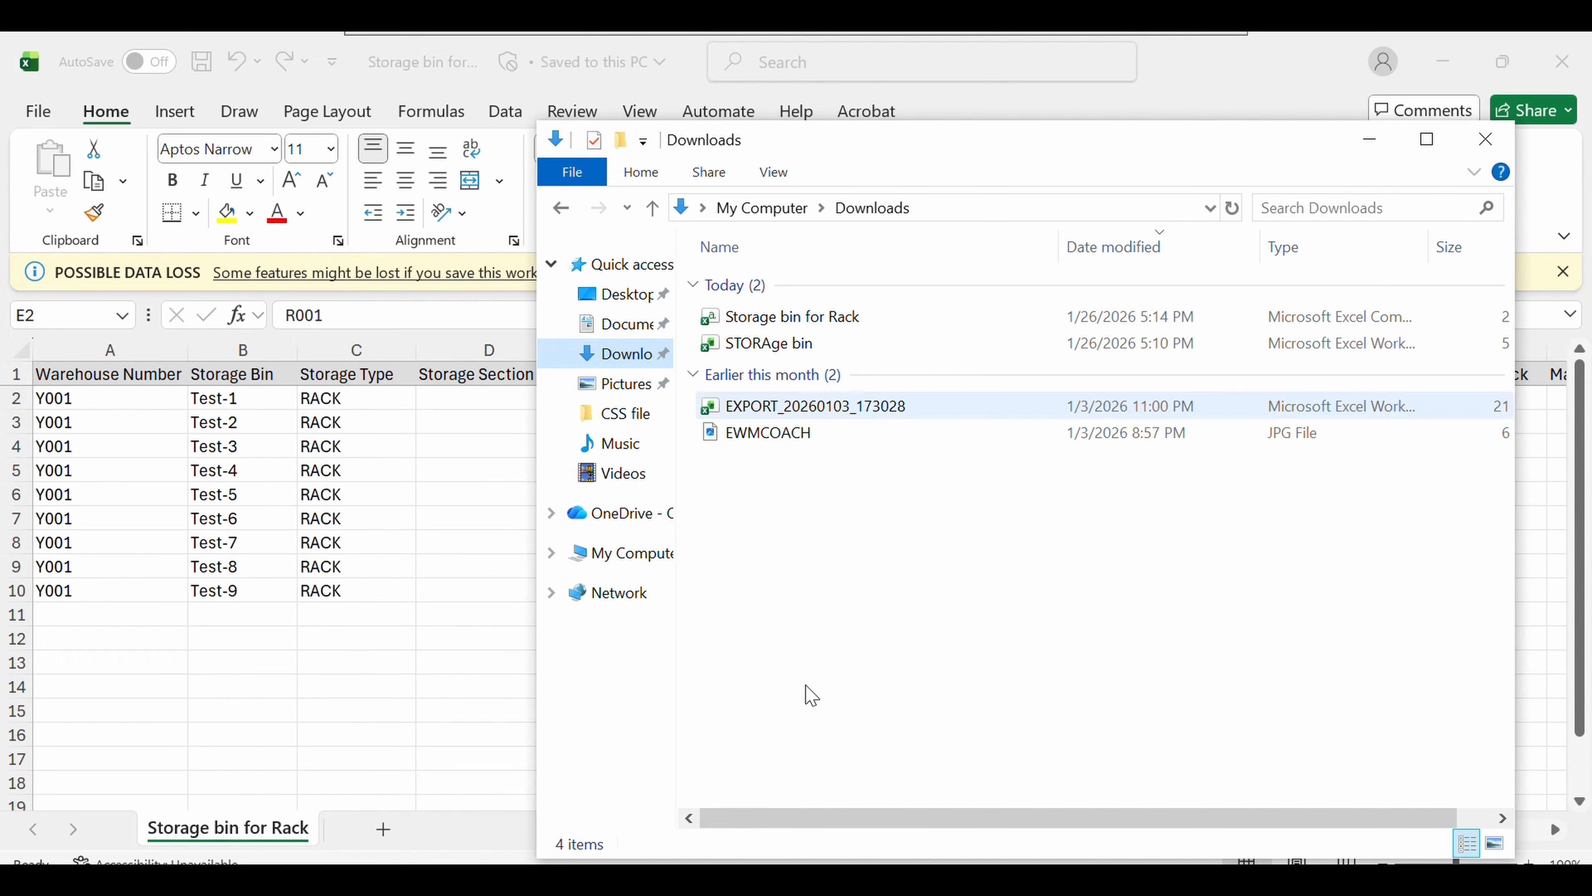
pyautogui.click(768, 884)
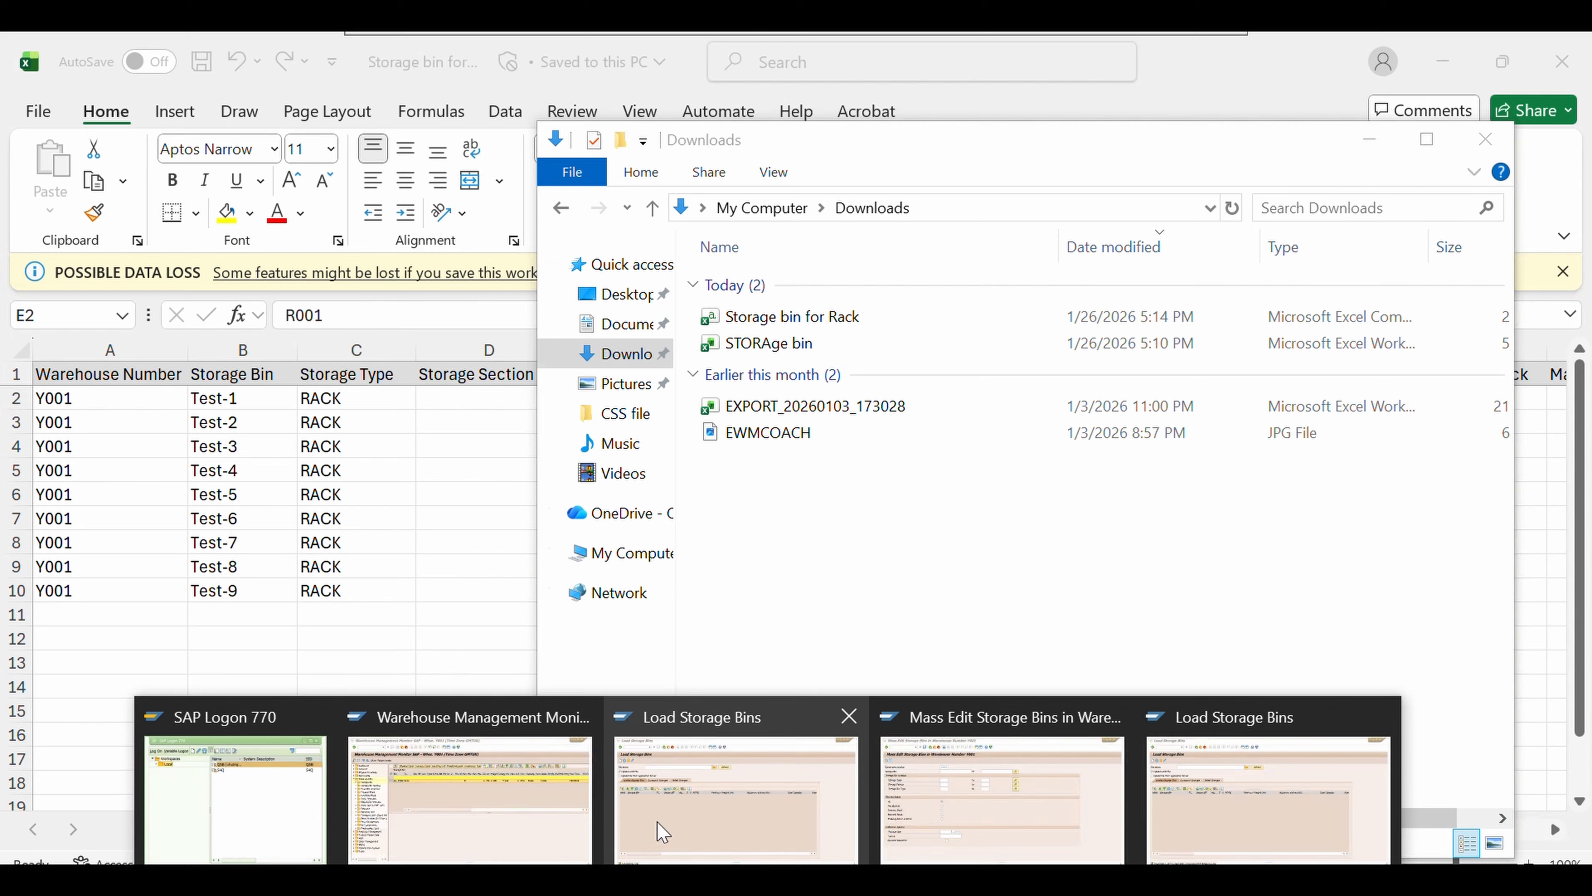
pyautogui.click(690, 809)
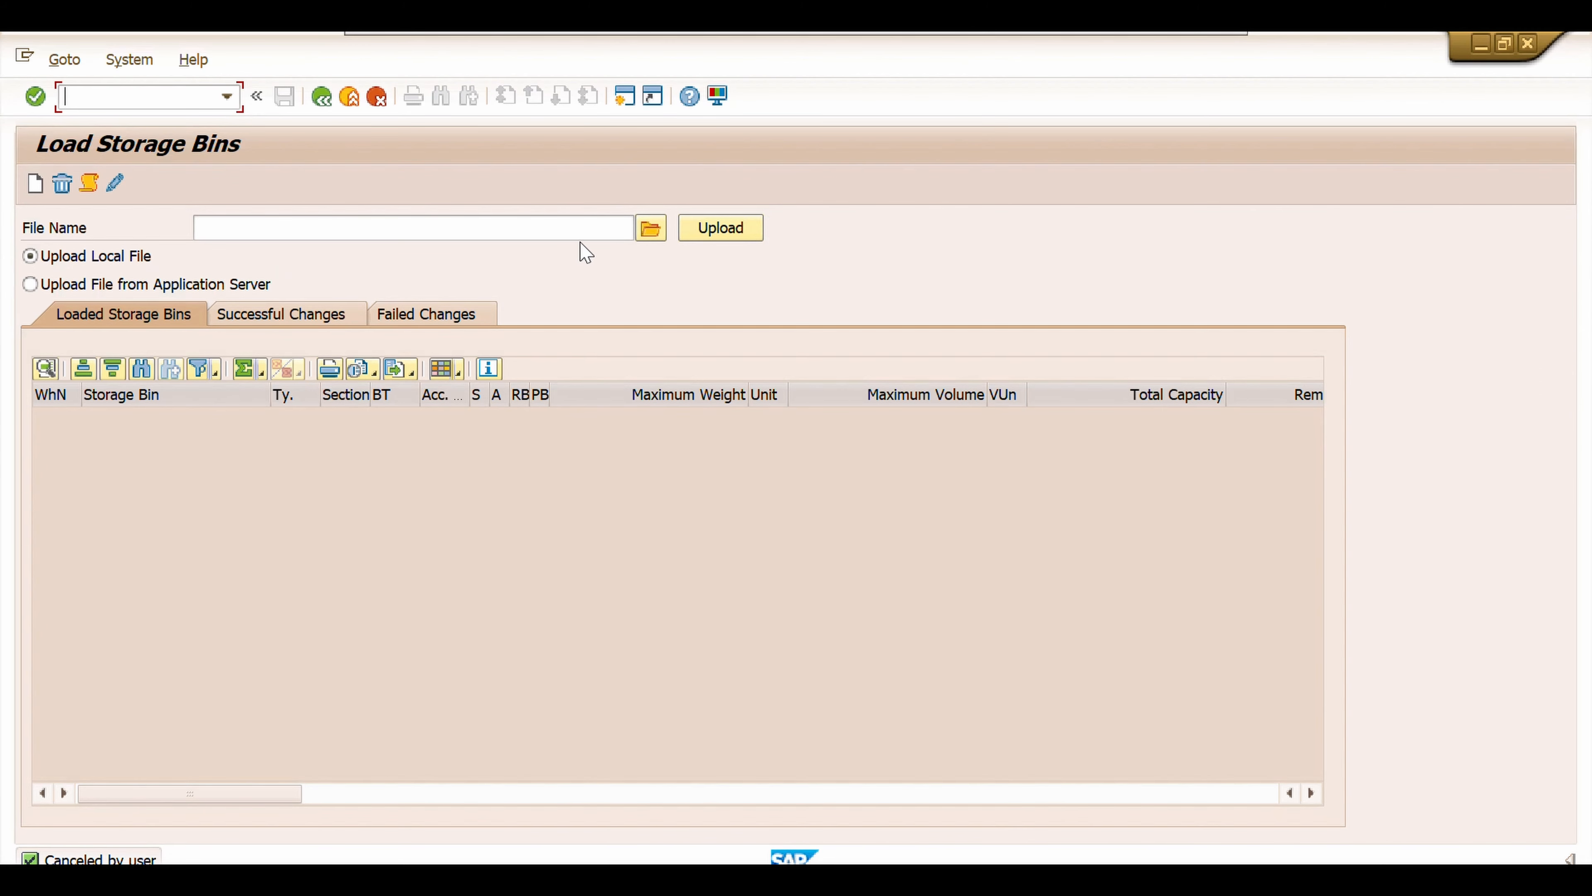
# - Choose the Storage bin for Rack CSV from Downloads as the local file to load
pyautogui.click(652, 235)
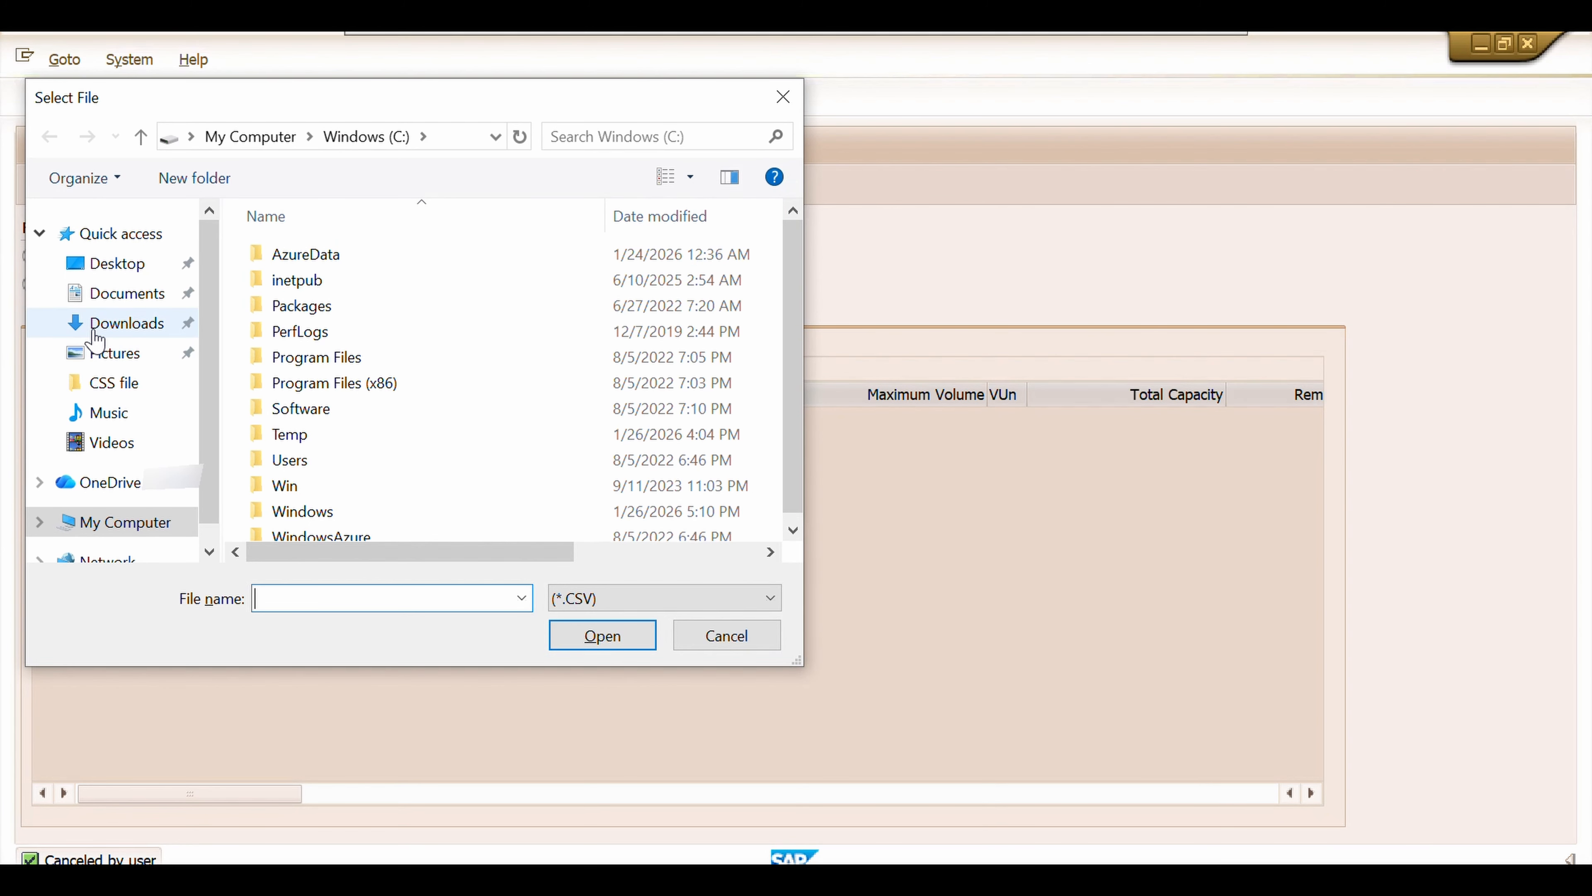
pyautogui.click(112, 323)
pyautogui.click(408, 294)
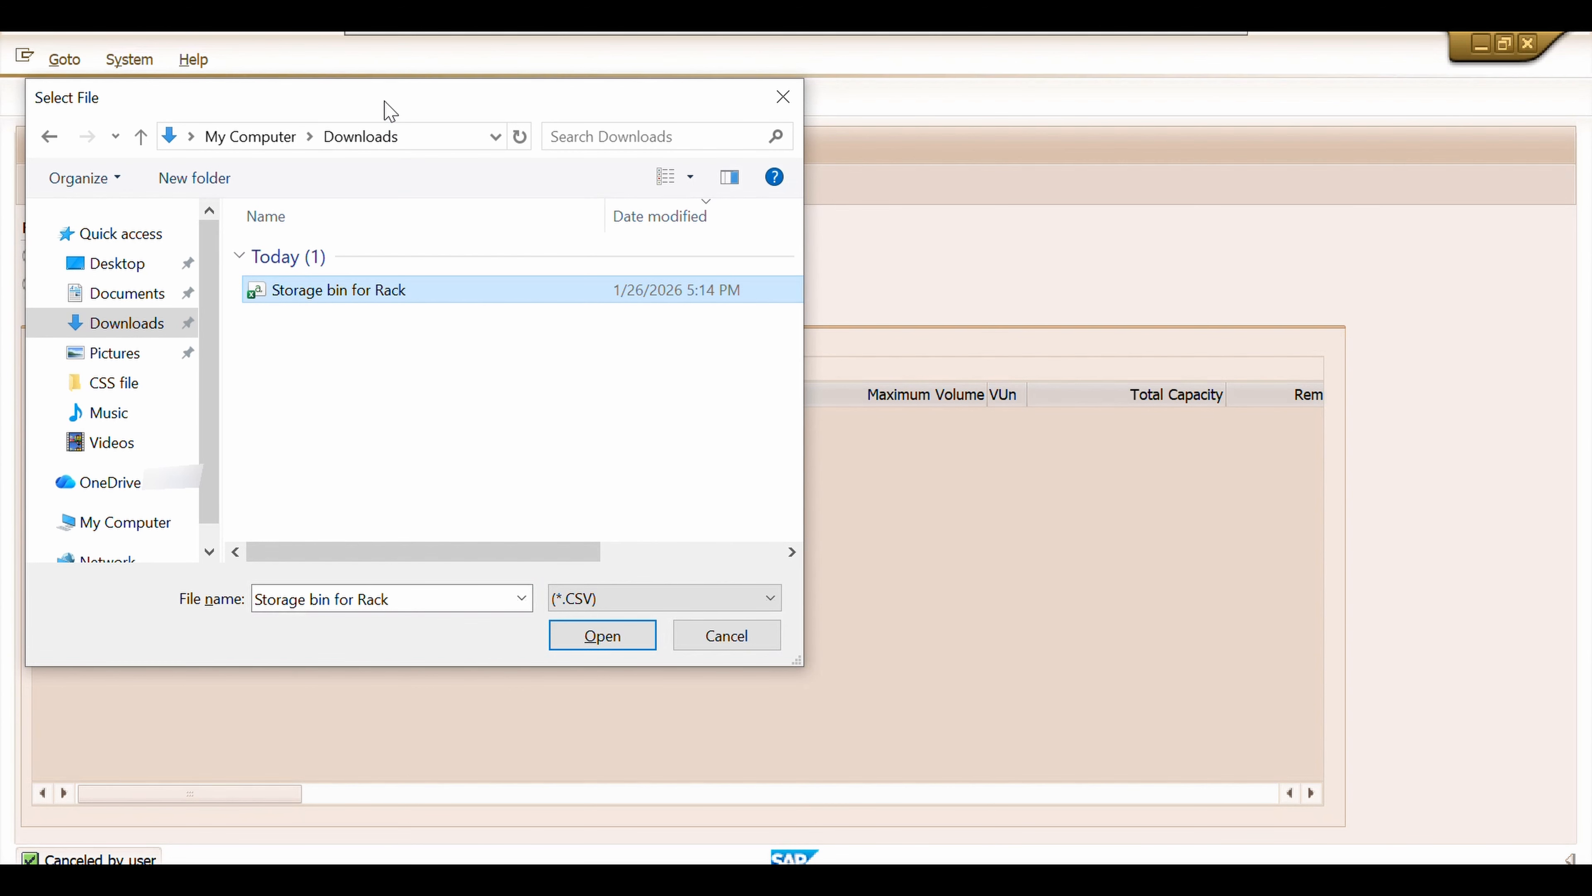
pyautogui.moveTo(383, 105); pyautogui.dragTo(599, 163)
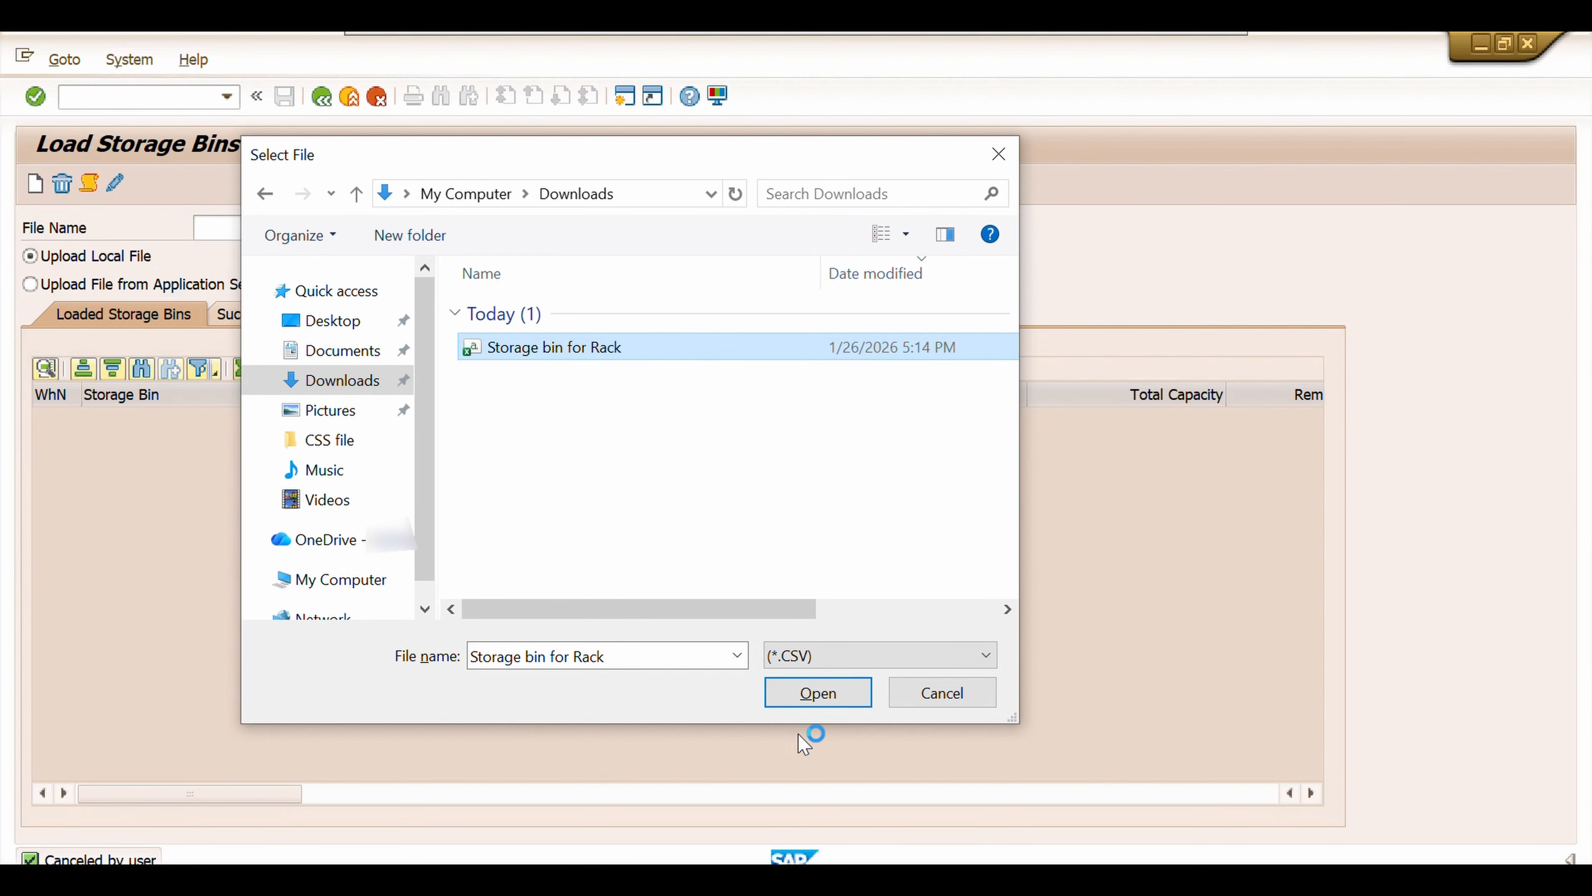
pyautogui.click(800, 697)
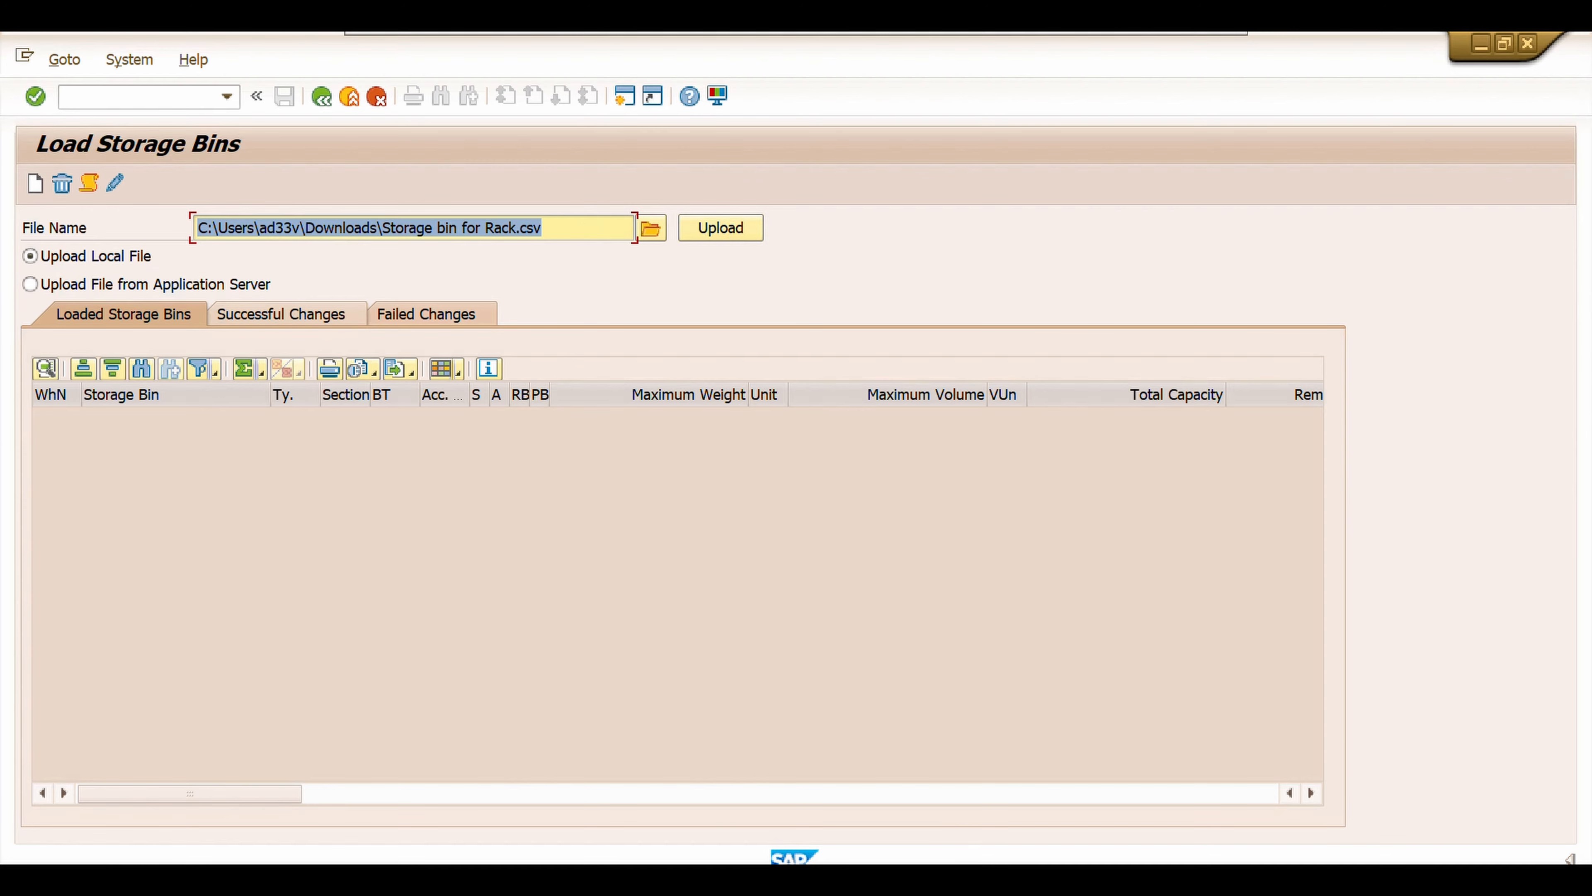
# - Upload the selected CSV, allowing SAP GUI access to the file and remembering that decision
pyautogui.click(730, 235)
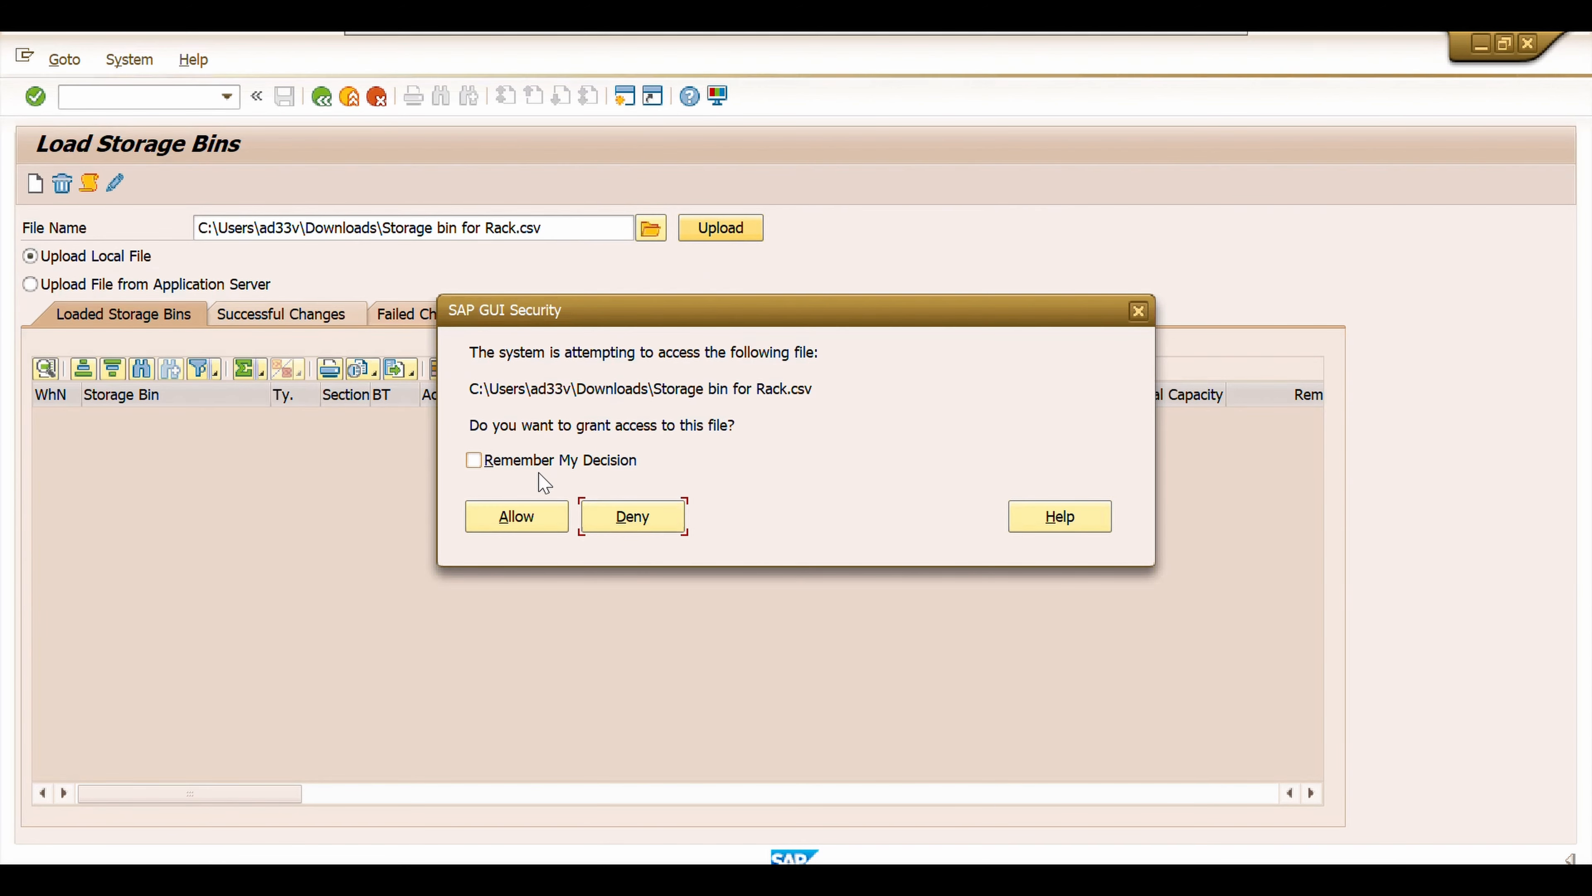
pyautogui.click(538, 464)
pyautogui.click(515, 516)
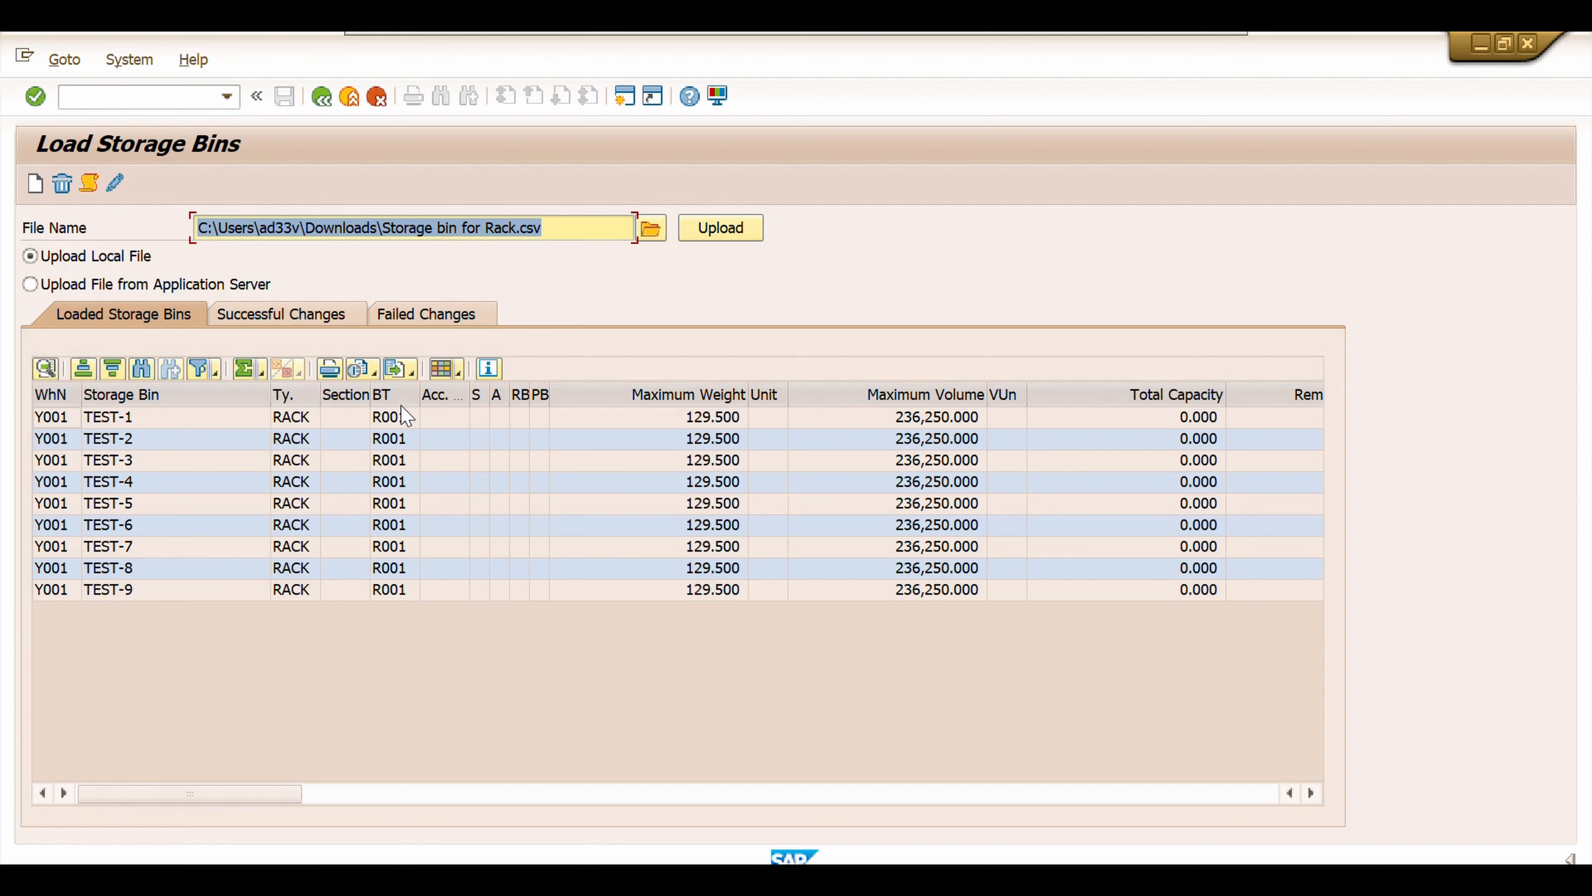
# - Examine the loaded storage bins, from the bin type column through the weight, volume, capacity and coordinate columns
pyautogui.click(391, 393)
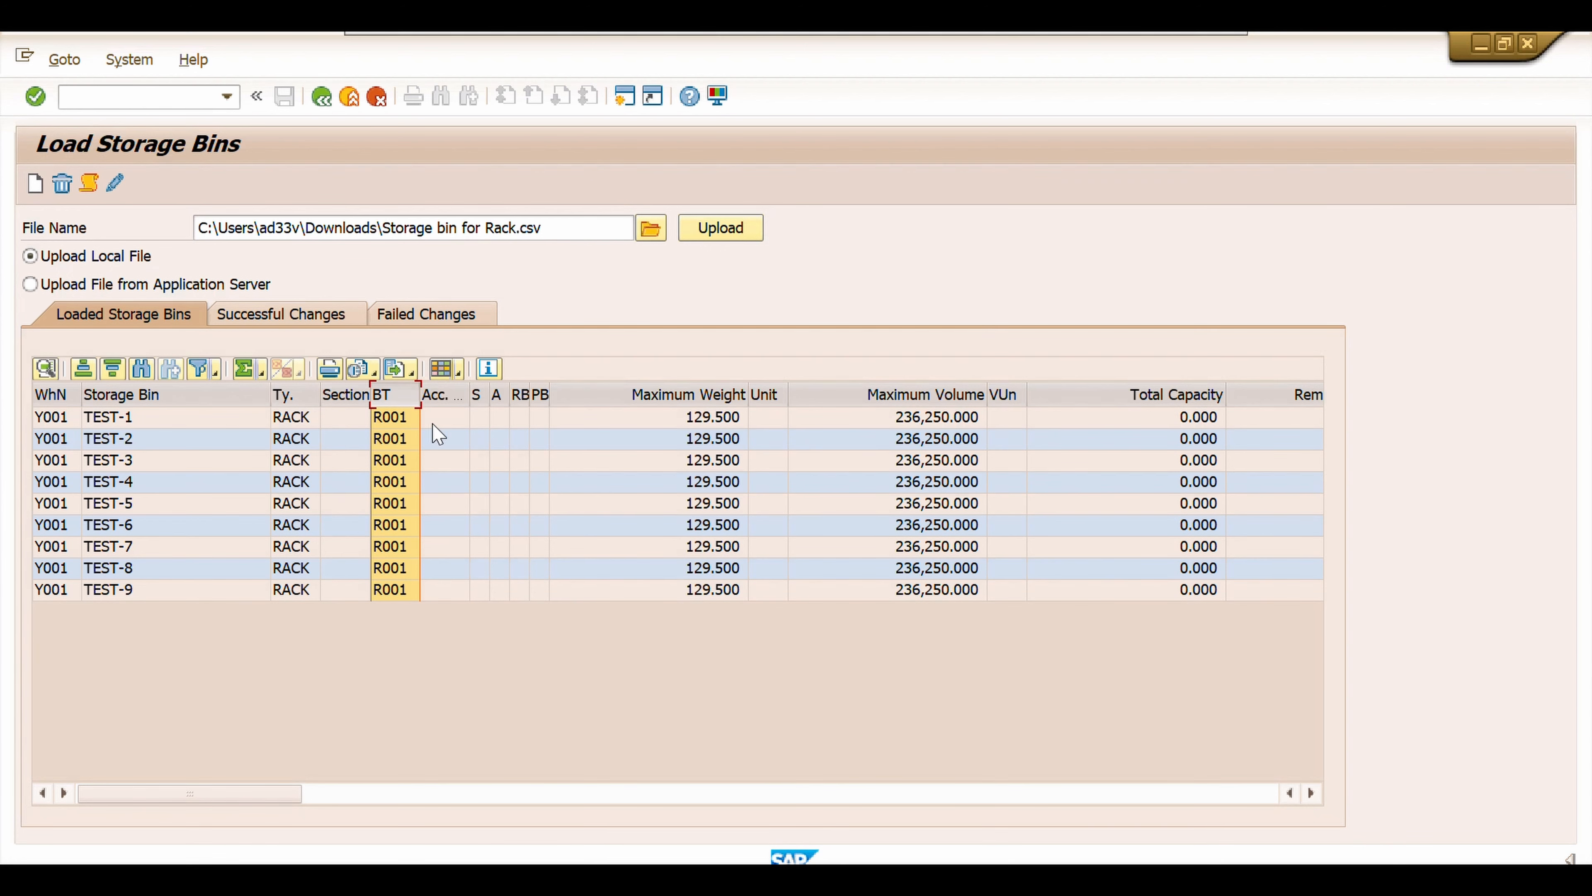
pyautogui.click(1229, 793)
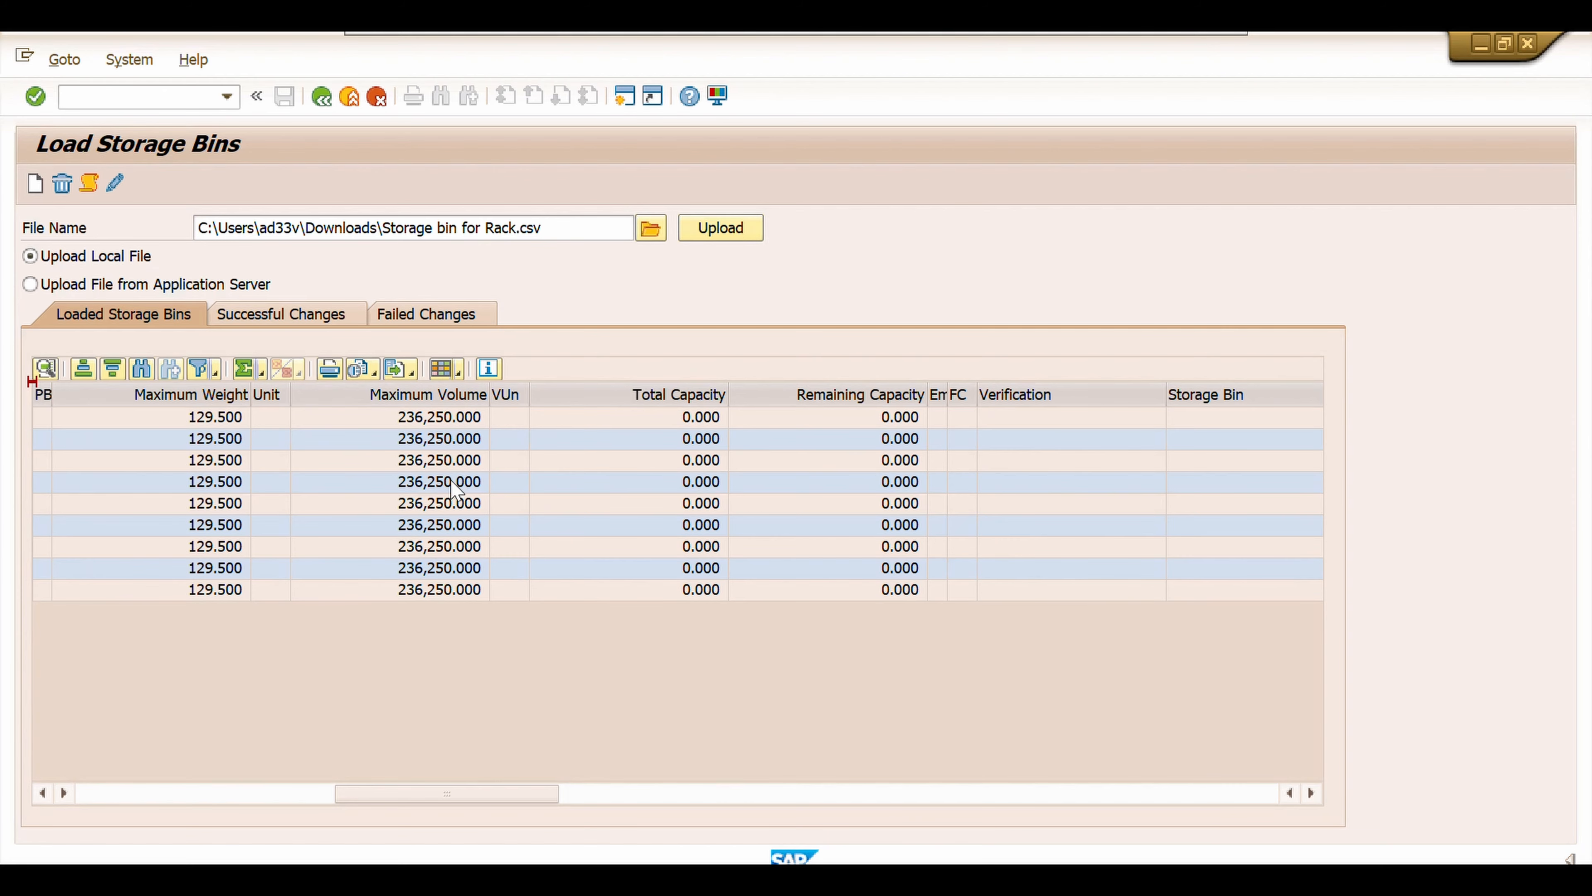
pyautogui.click(1120, 800)
pyautogui.click(1128, 799)
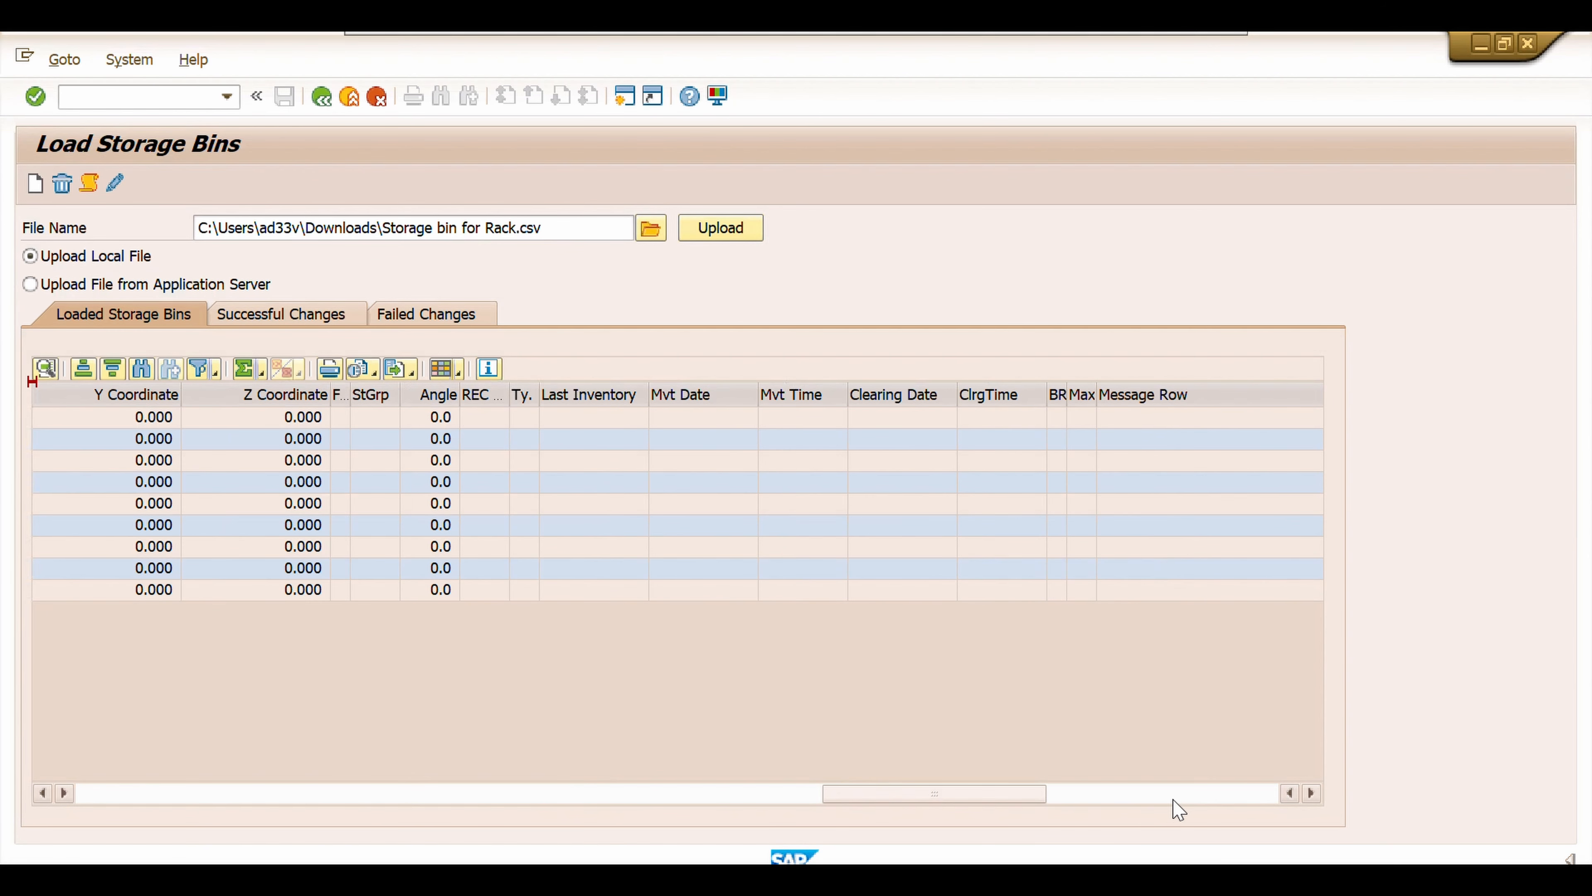
pyautogui.click(1171, 800)
pyautogui.click(878, 794)
pyautogui.click(697, 795)
pyautogui.click(171, 792)
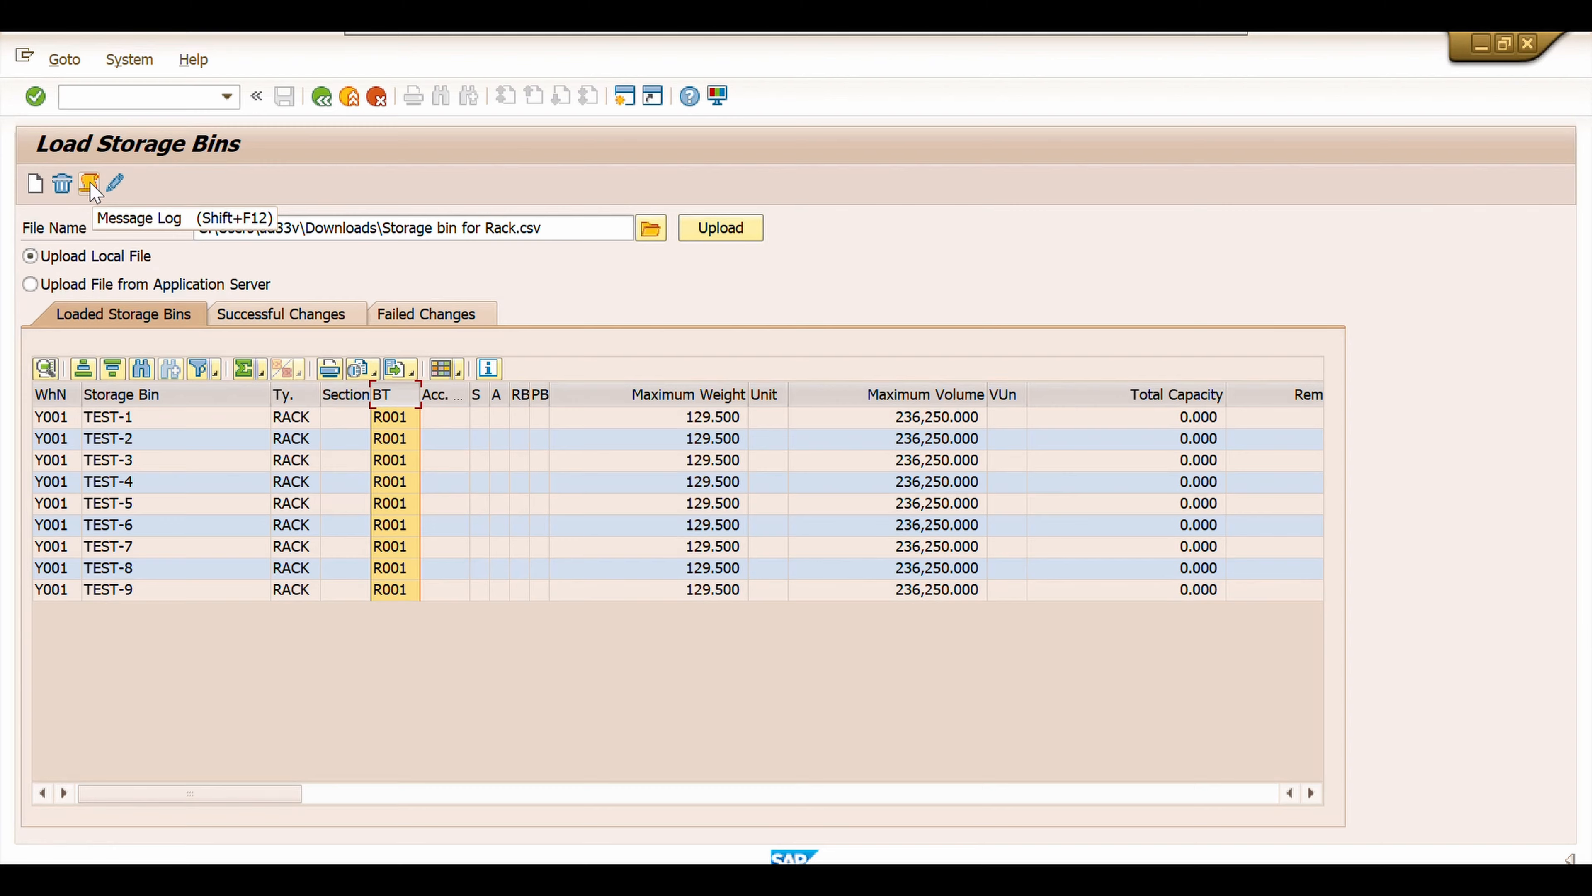
# - Switch to the CSV in Excel and change the warehouse number of bin Test-9 to Y008
pyautogui.click(791, 879)
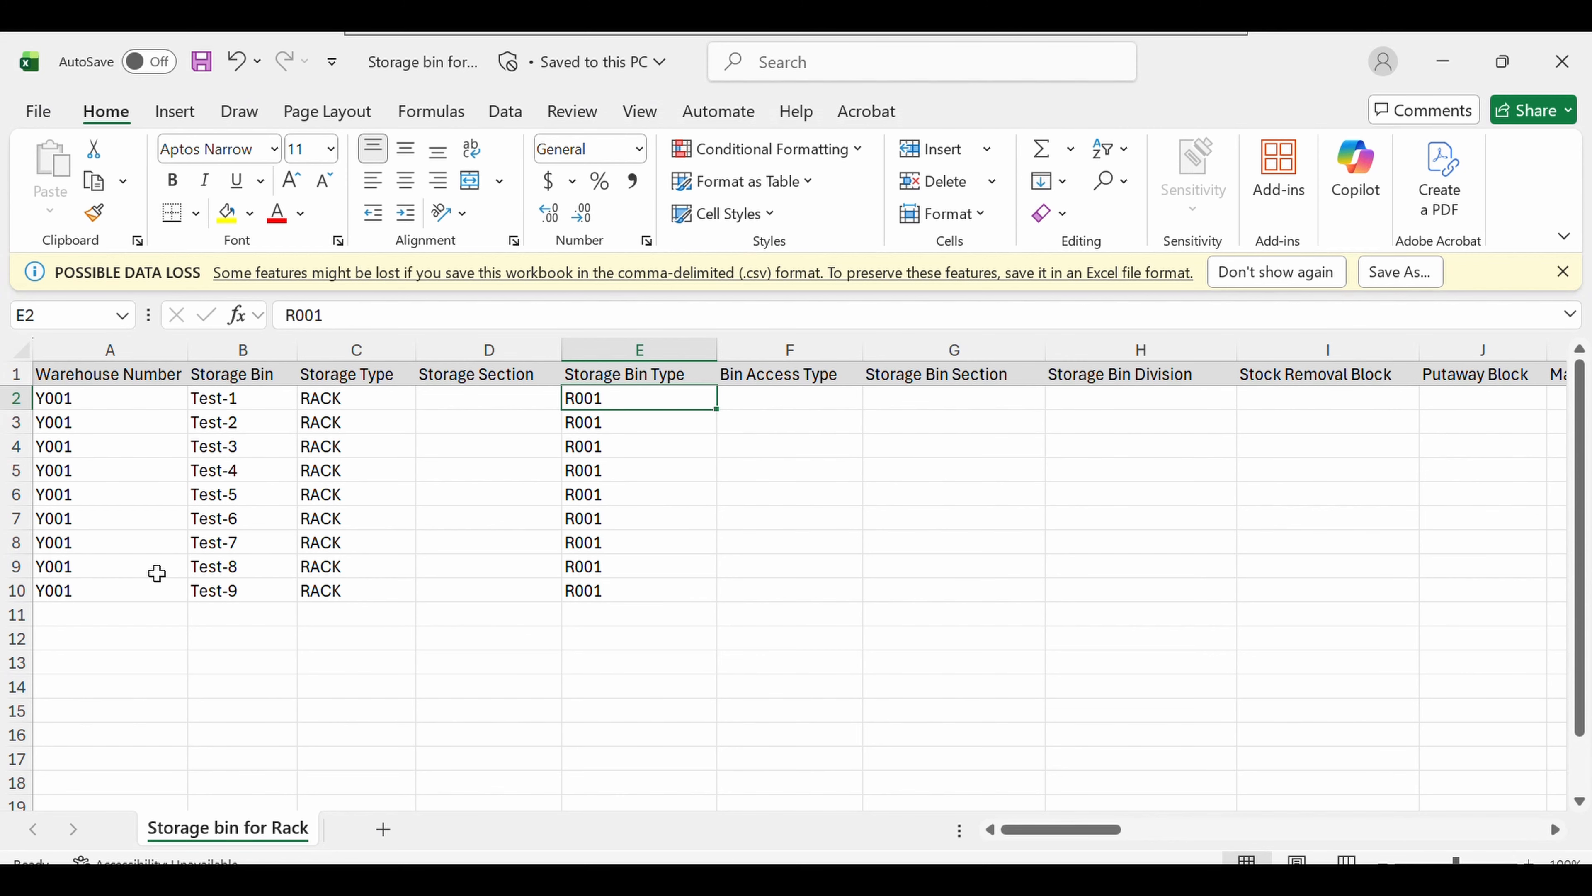
pyautogui.doubleClick(139, 590)
pyautogui.press('BackSpace')
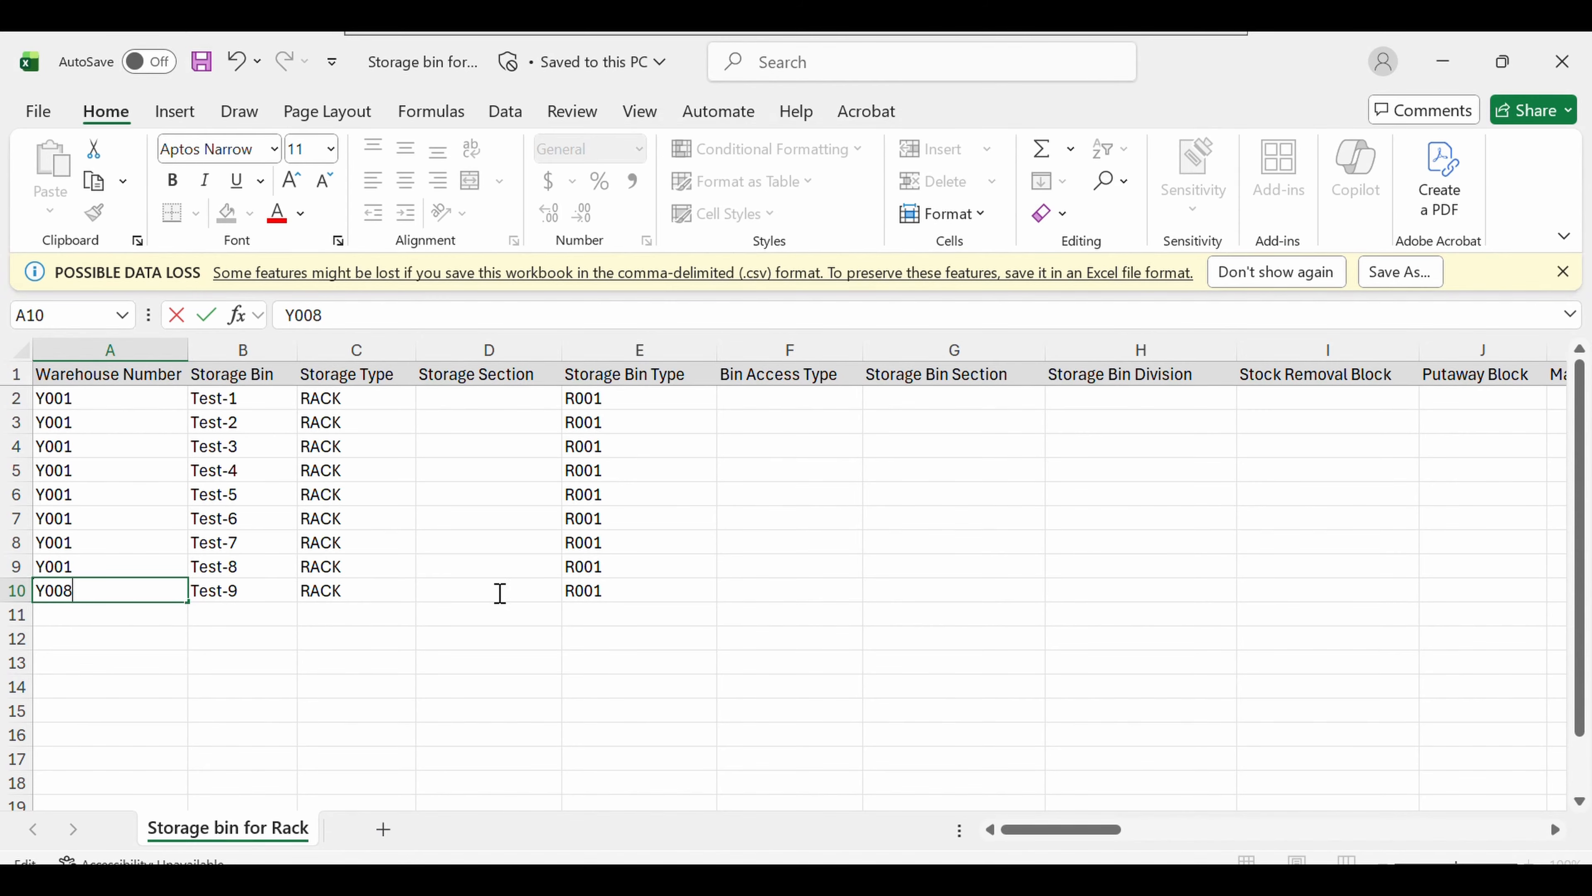
pyautogui.click(751, 588)
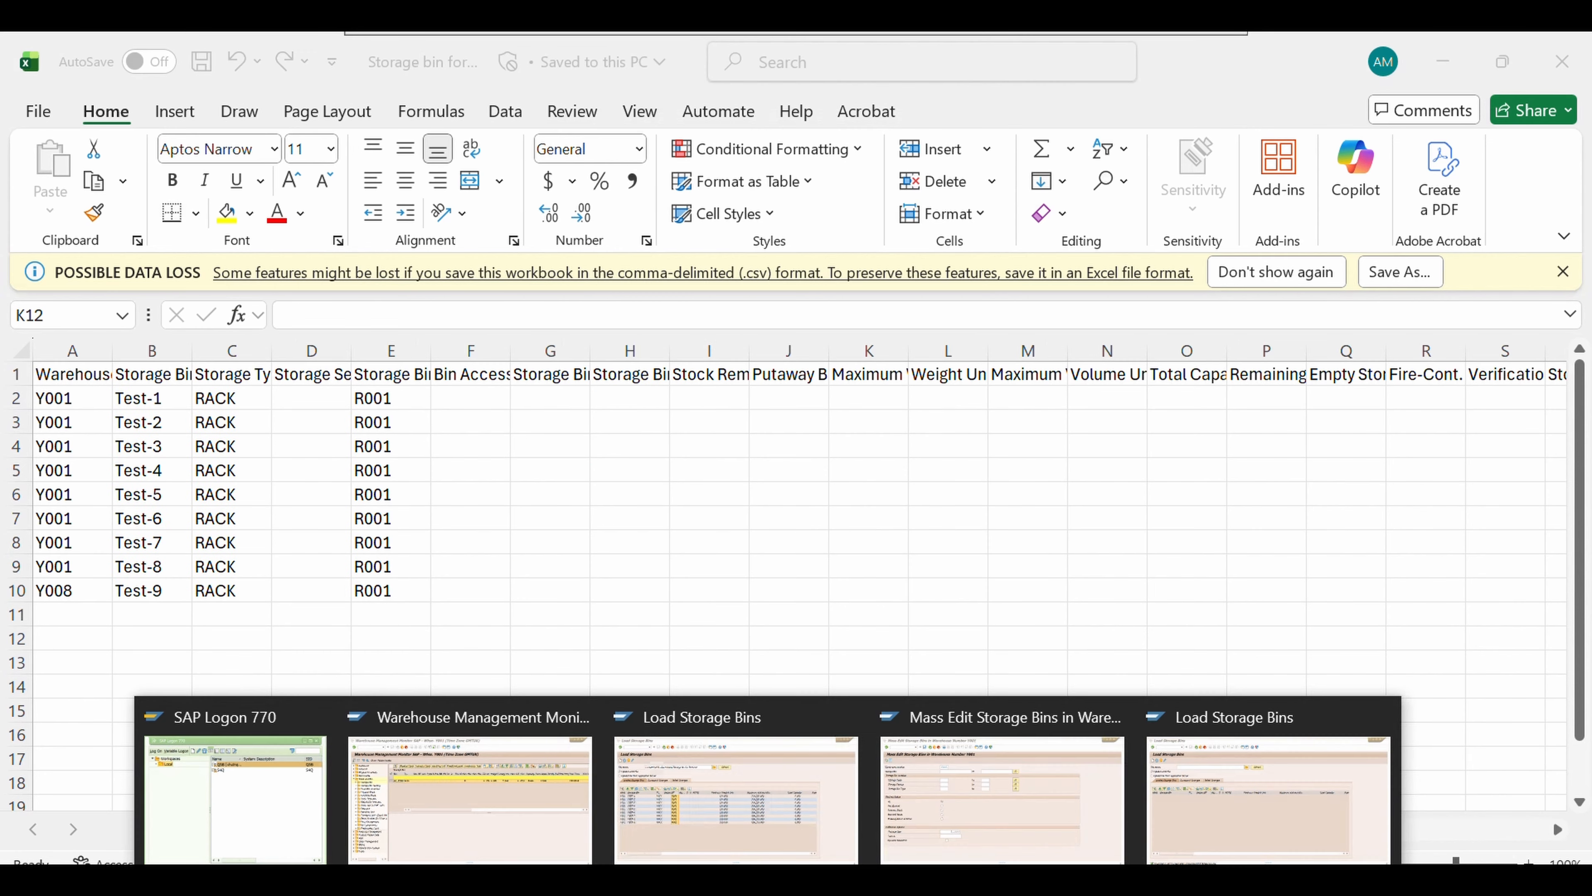
# - Switch to SAP's Load Storage Bins window and upload the Storage bin for Rack CSV from Downloads again
pyautogui.click(734, 816)
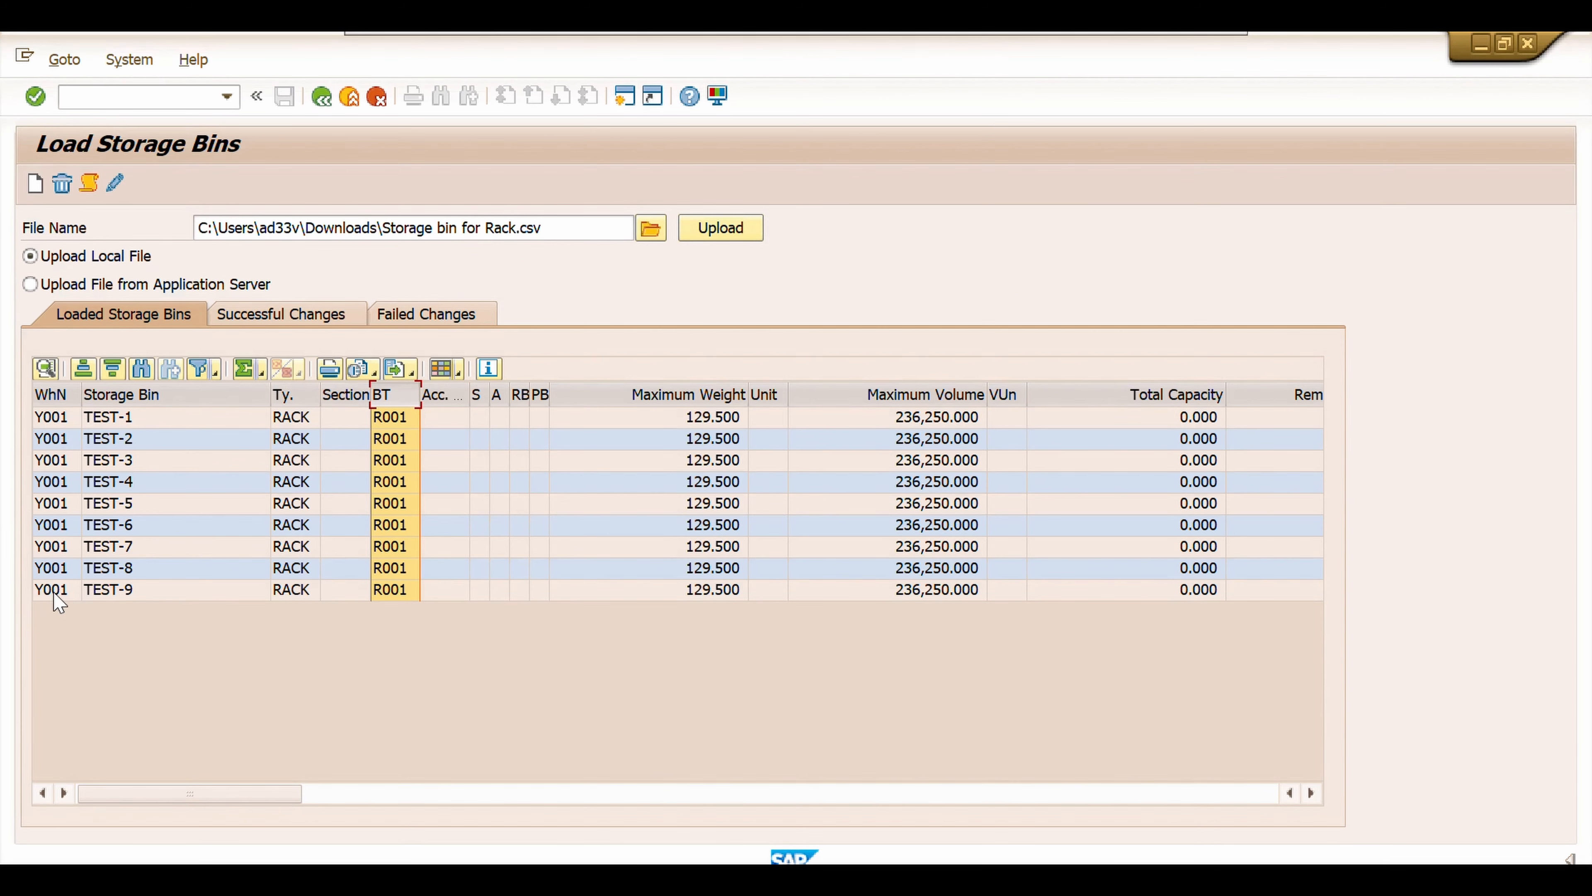
pyautogui.click(660, 227)
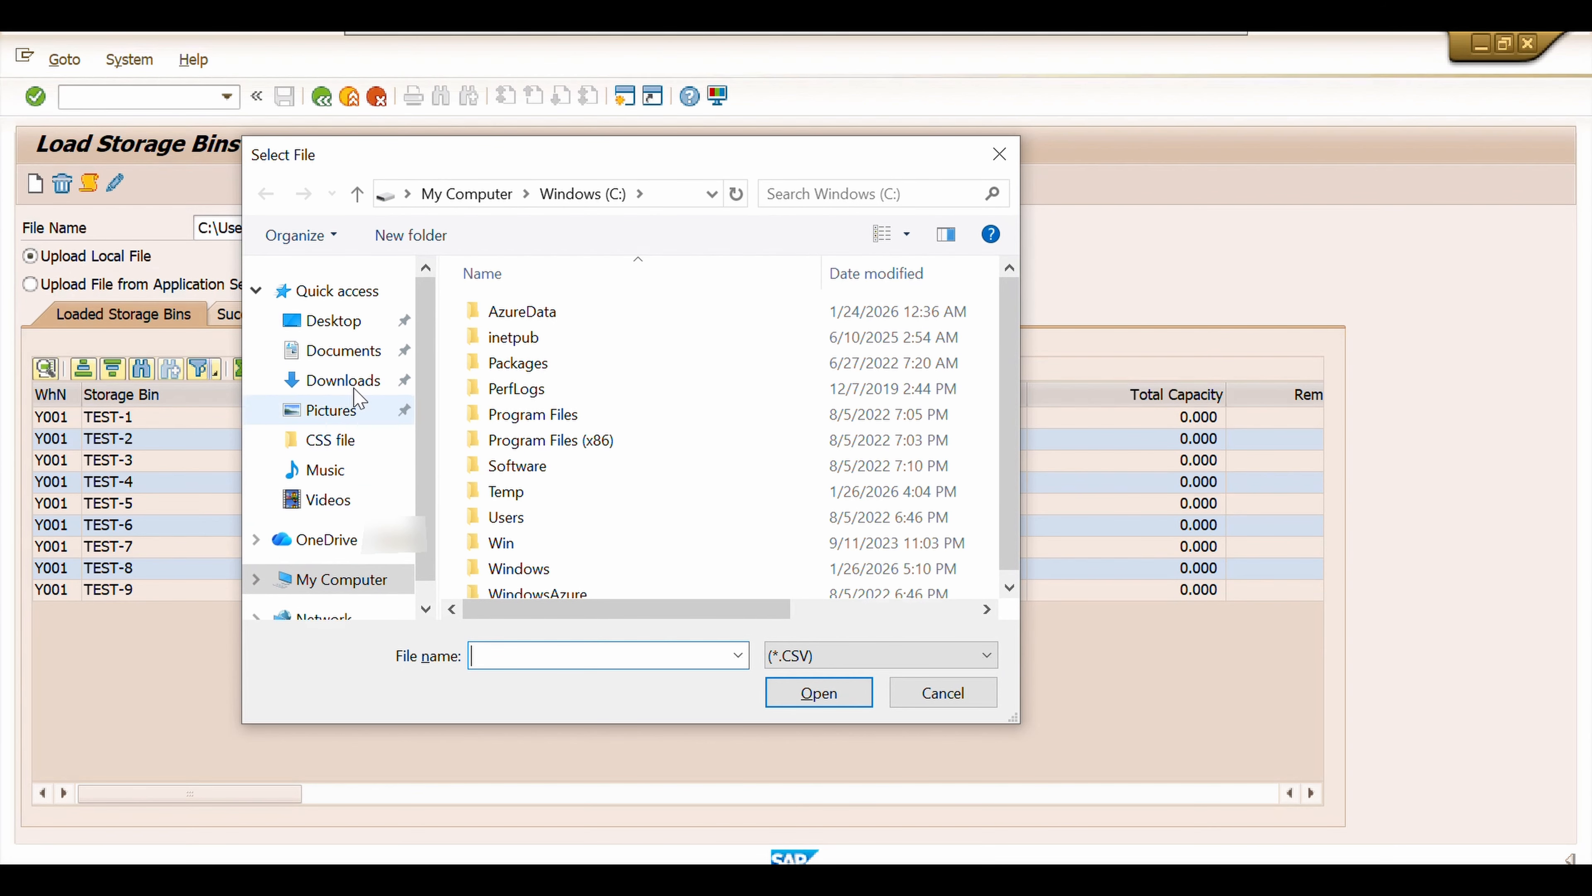
pyautogui.click(353, 390)
pyautogui.click(567, 347)
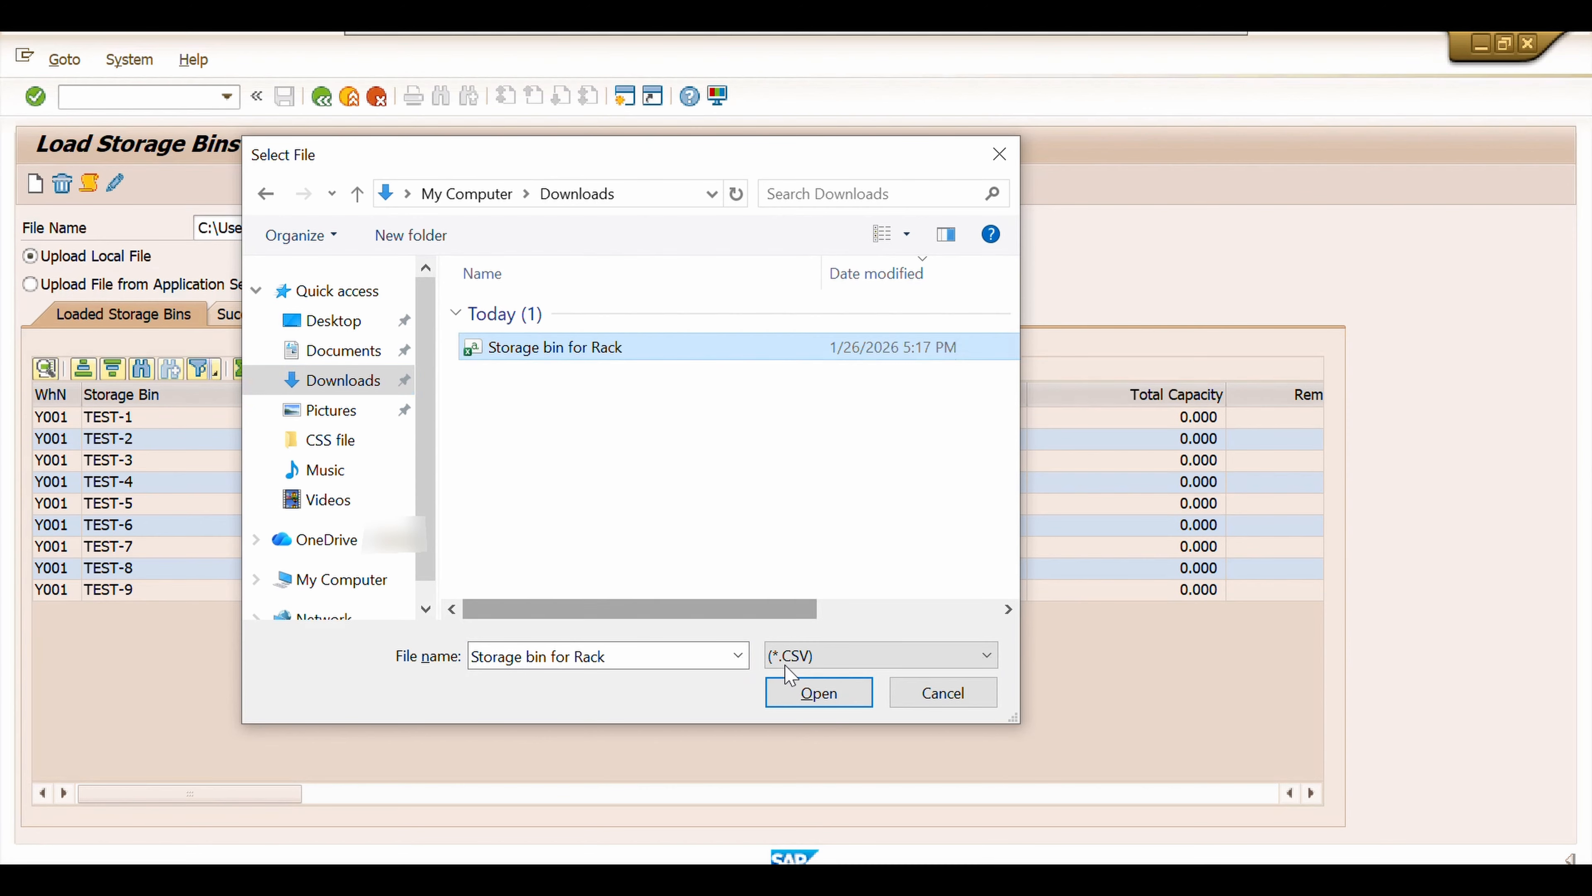
pyautogui.click(818, 692)
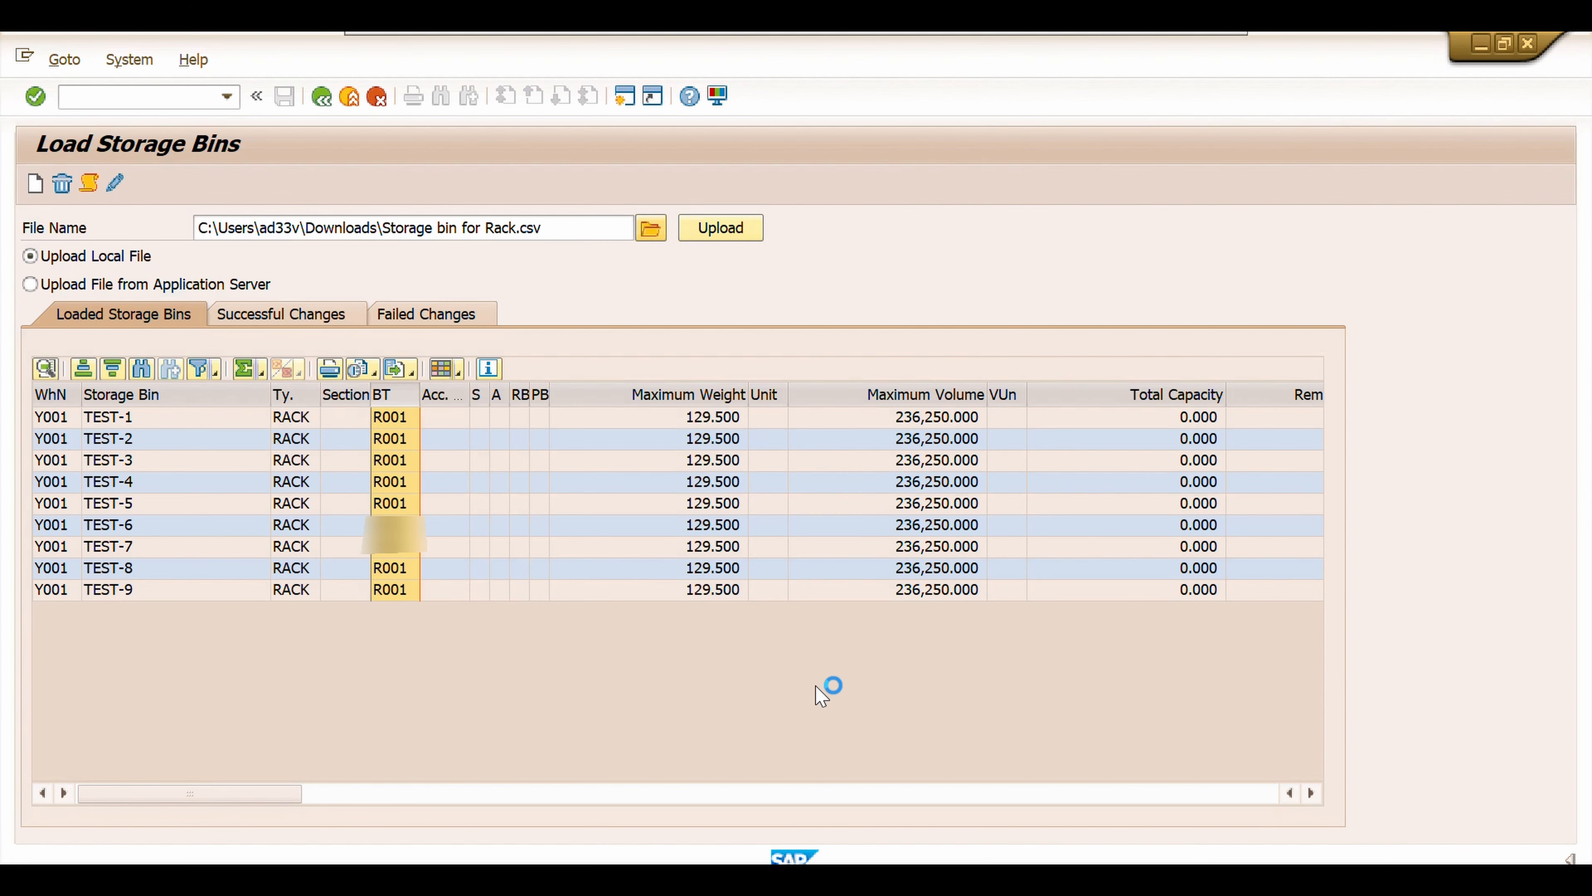
pyautogui.click(721, 229)
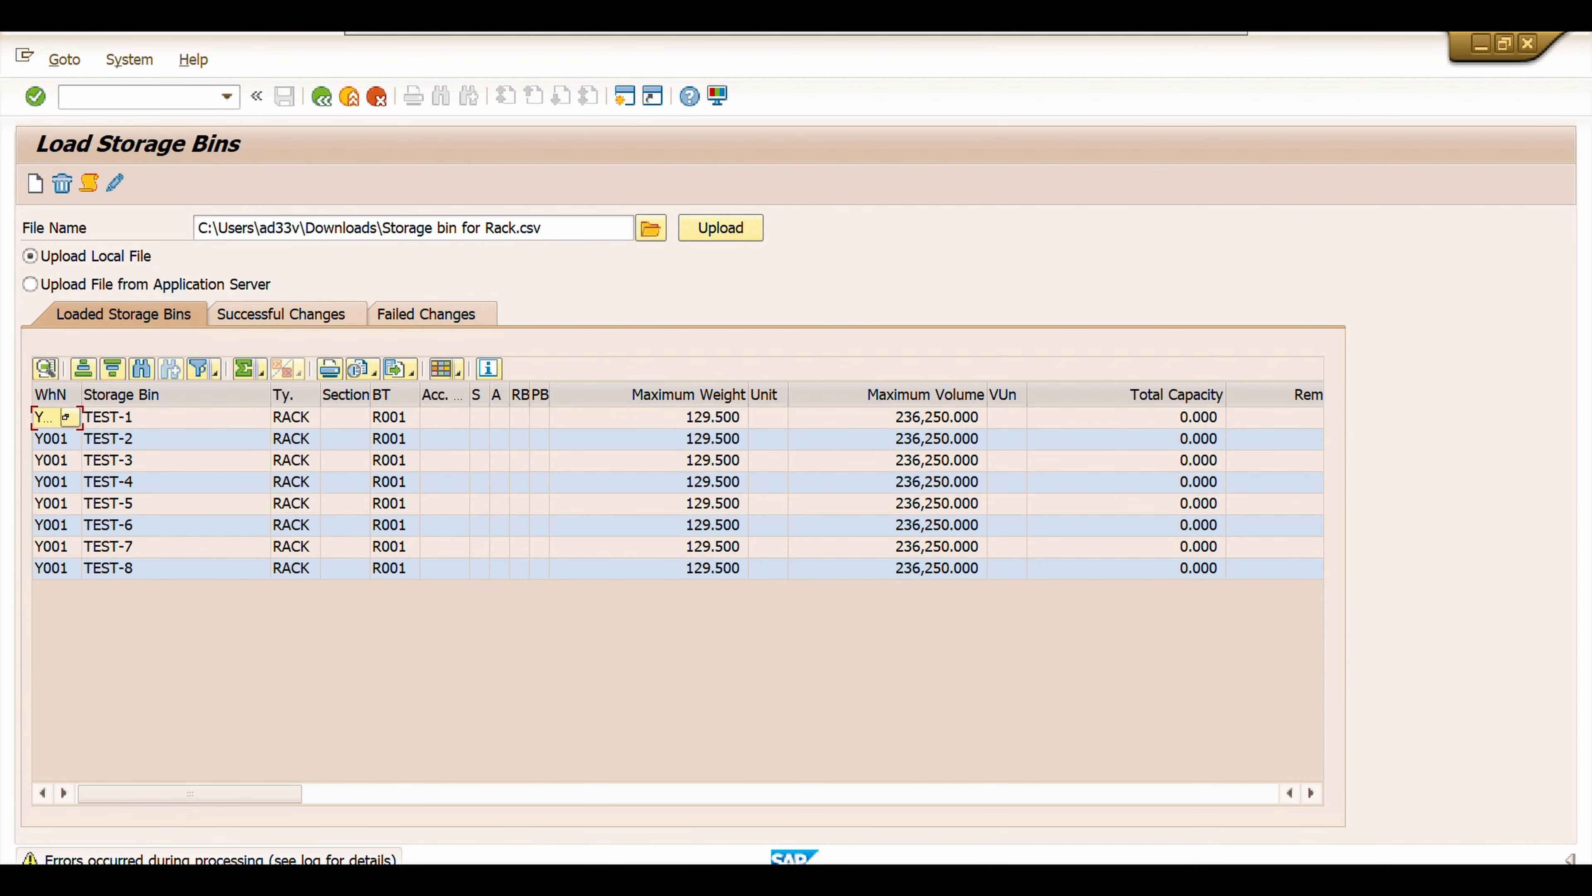
# - View the detailed help for the upload's status message, then close it
pyautogui.doubleClick(220, 860)
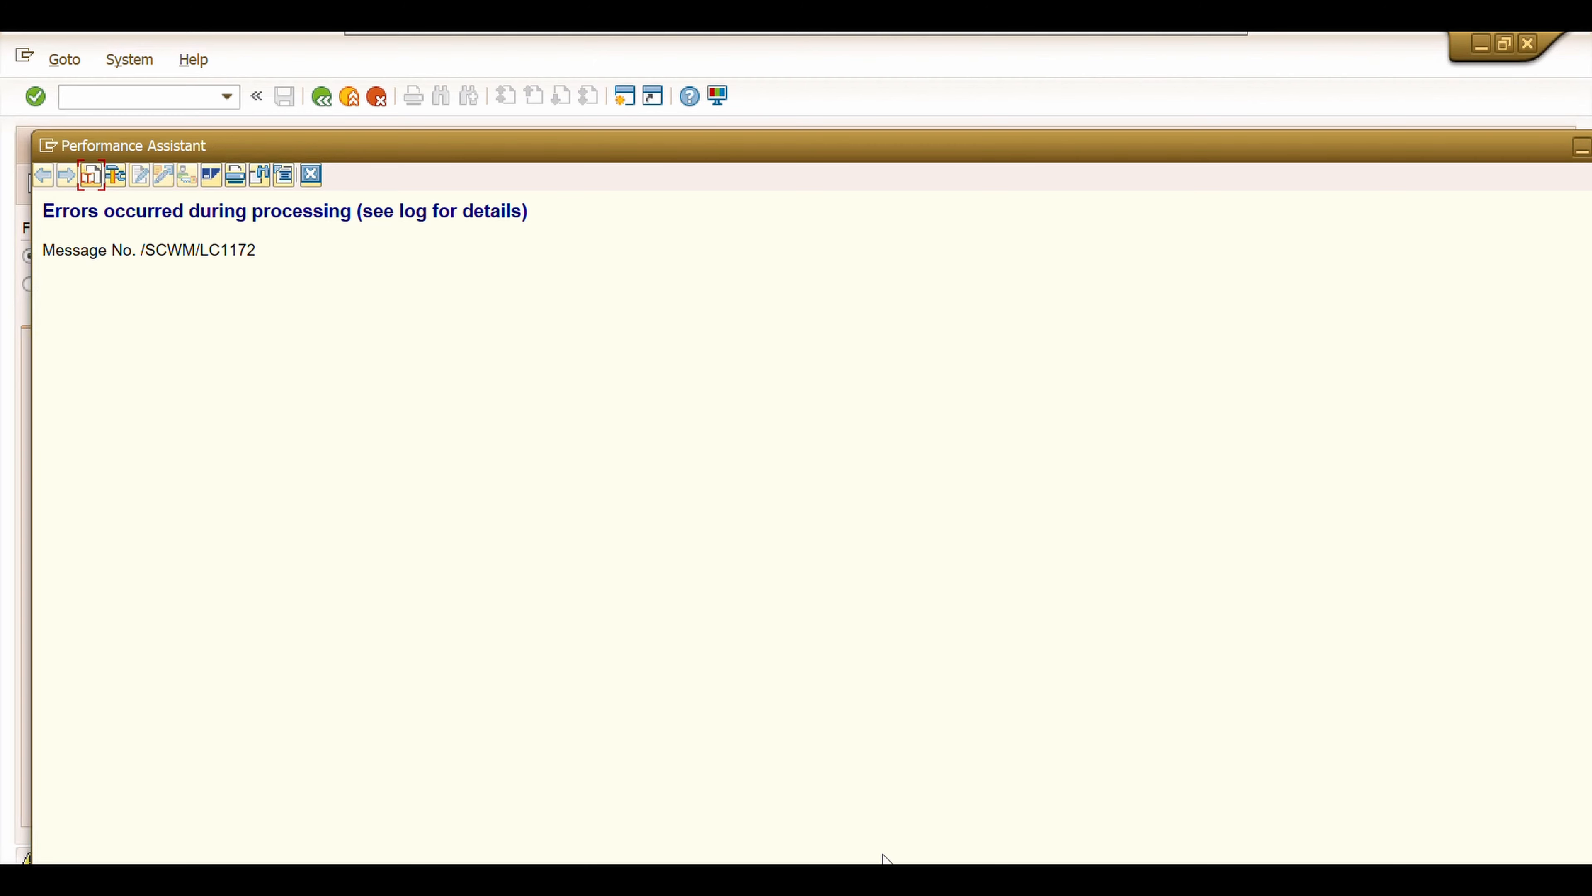
pyautogui.doubleClick(1490, 153)
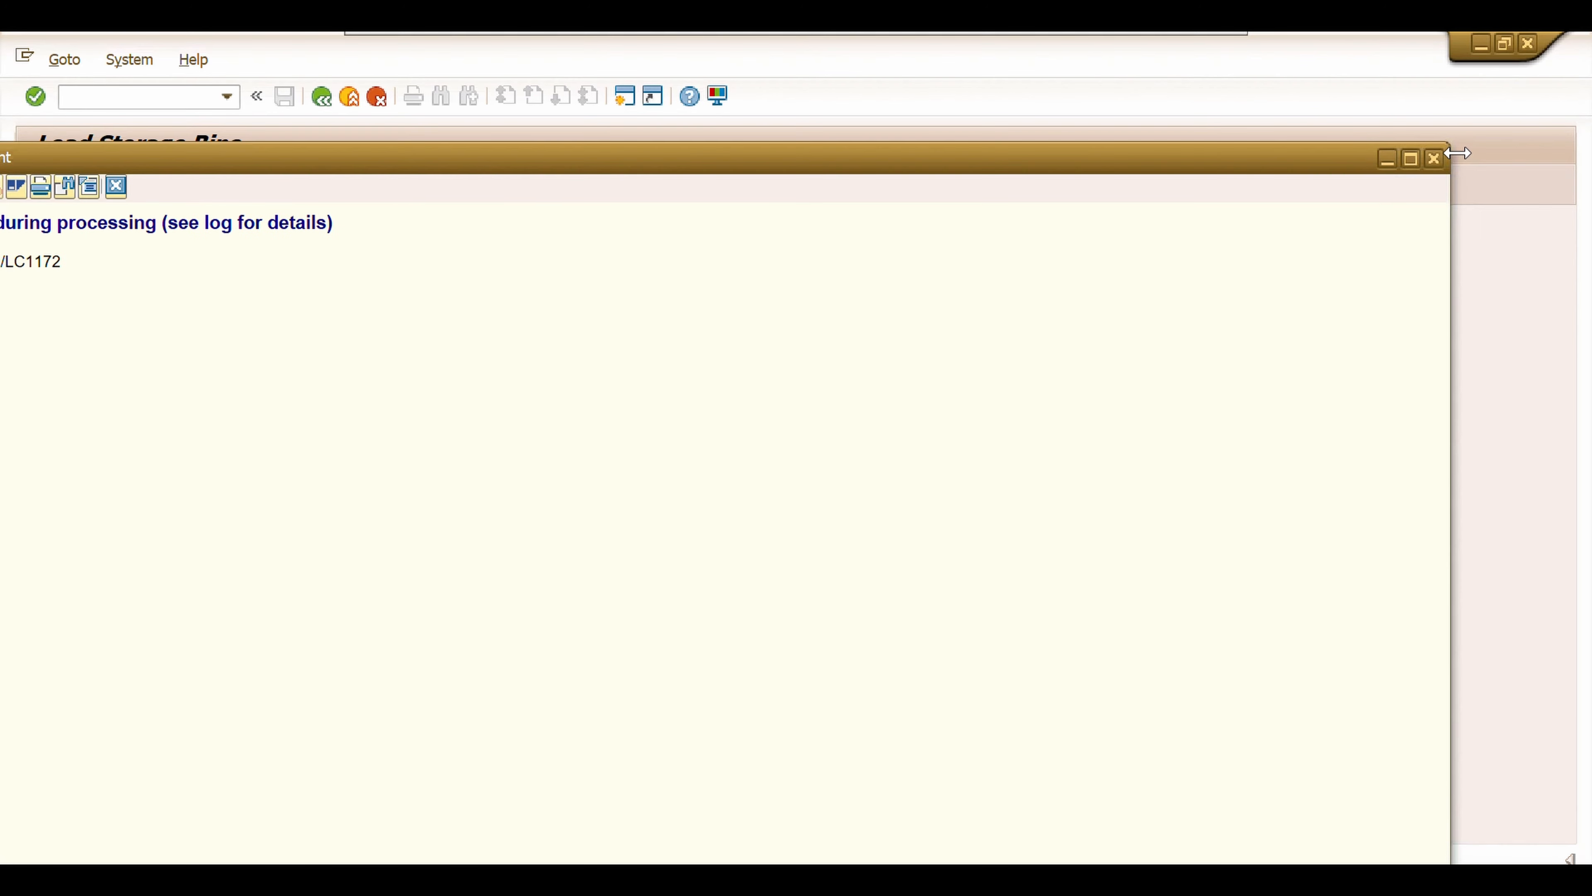
pyautogui.click(1434, 158)
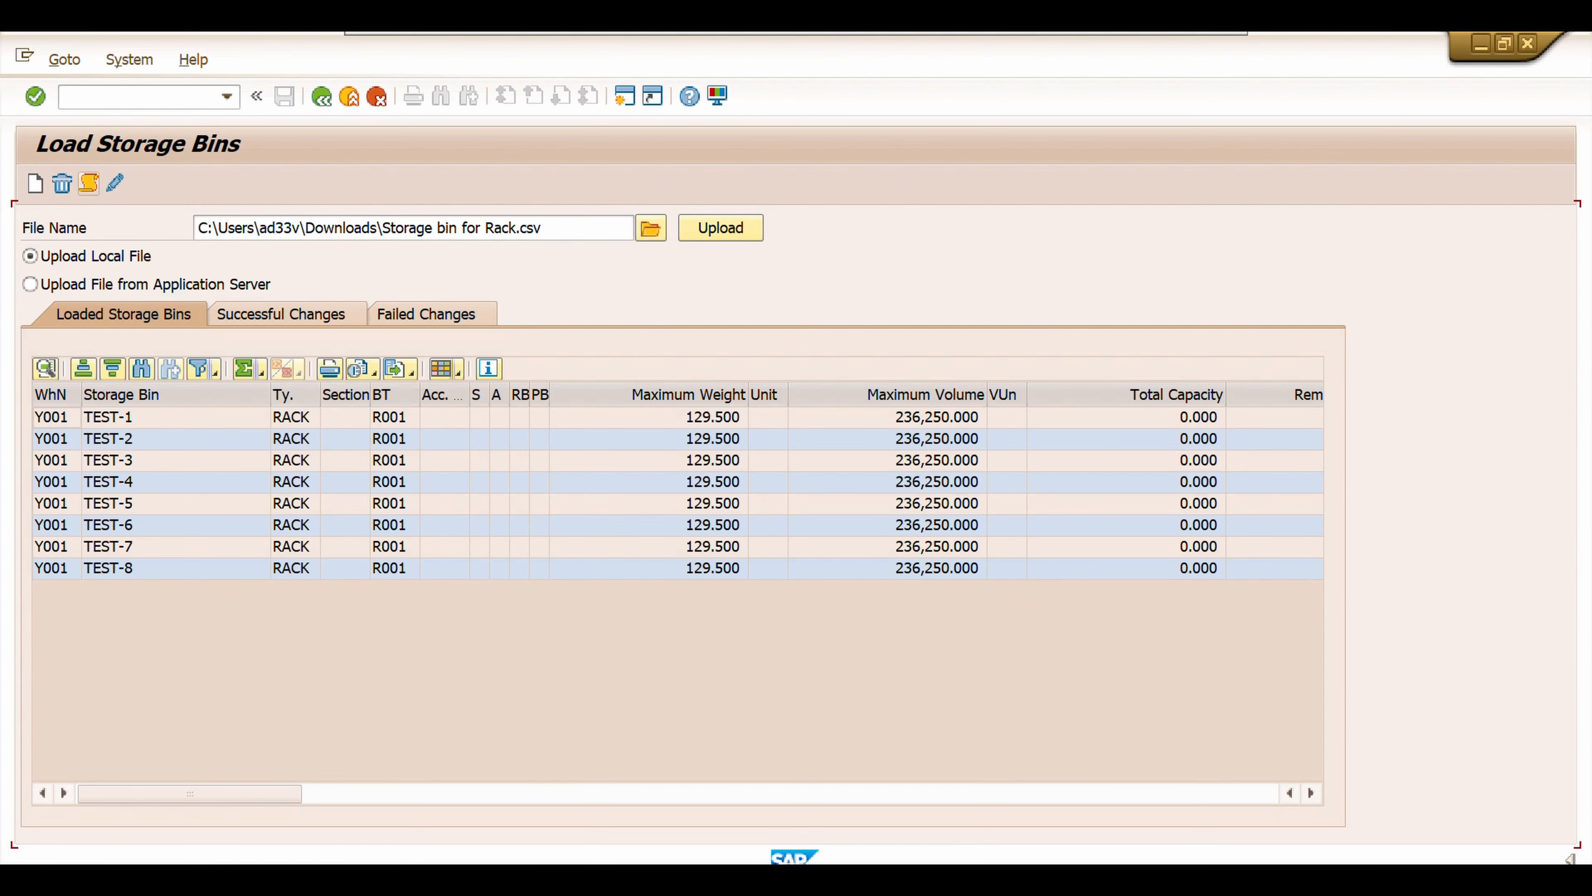
# - Check the message log of the upload for the row error and close the log
pyautogui.click(89, 183)
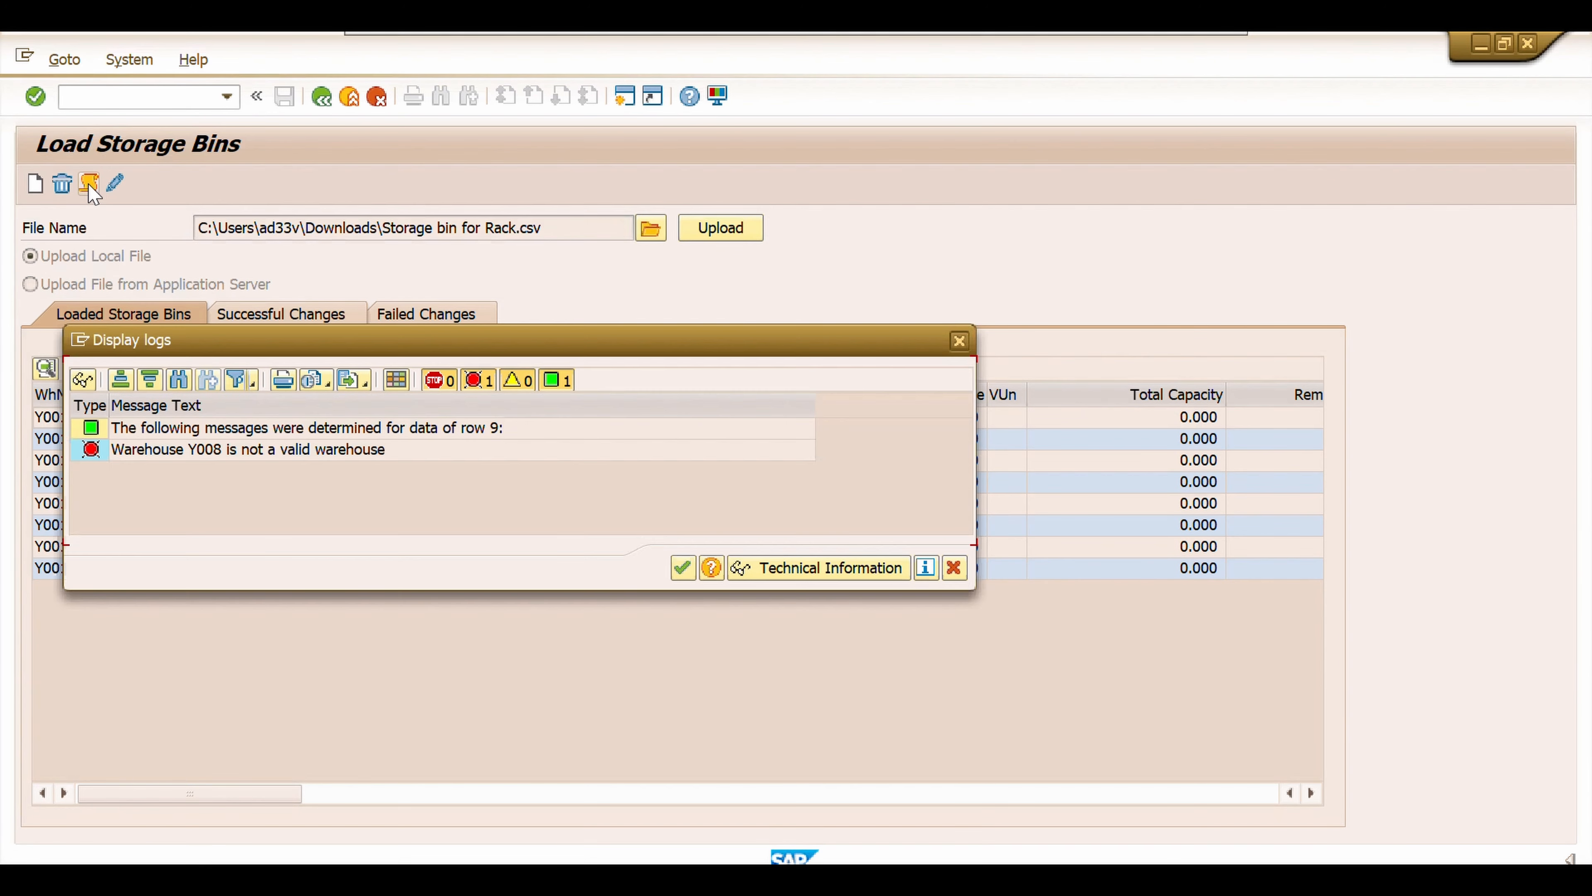
pyautogui.click(178, 453)
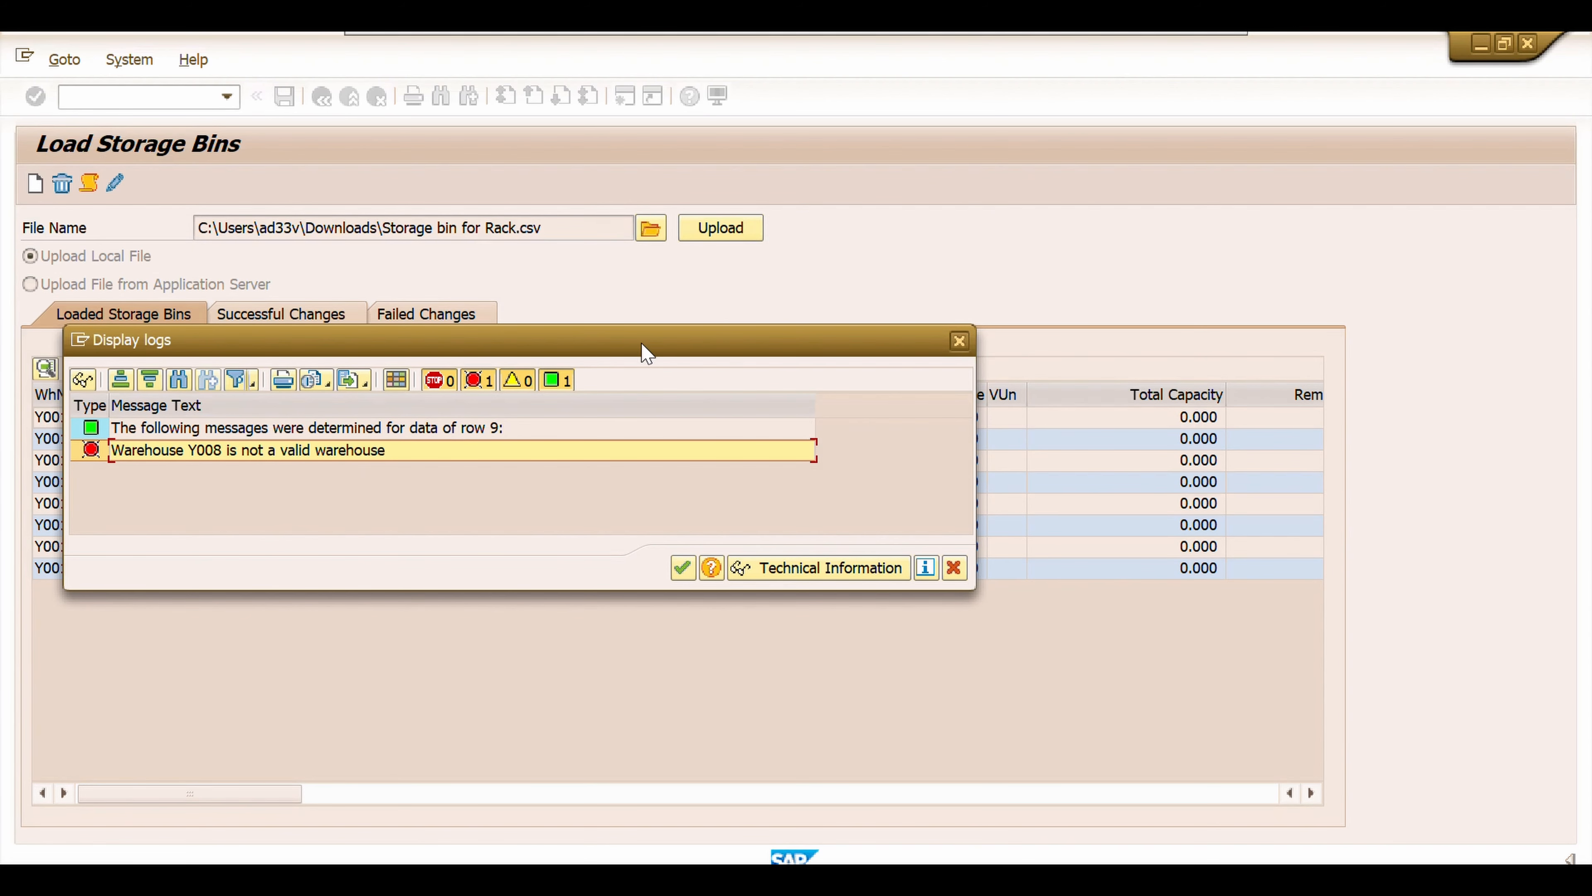
pyautogui.moveTo(647, 352); pyautogui.dragTo(816, 352)
pyautogui.moveTo(1125, 342); pyautogui.dragTo(1232, 386)
pyautogui.click(1234, 389)
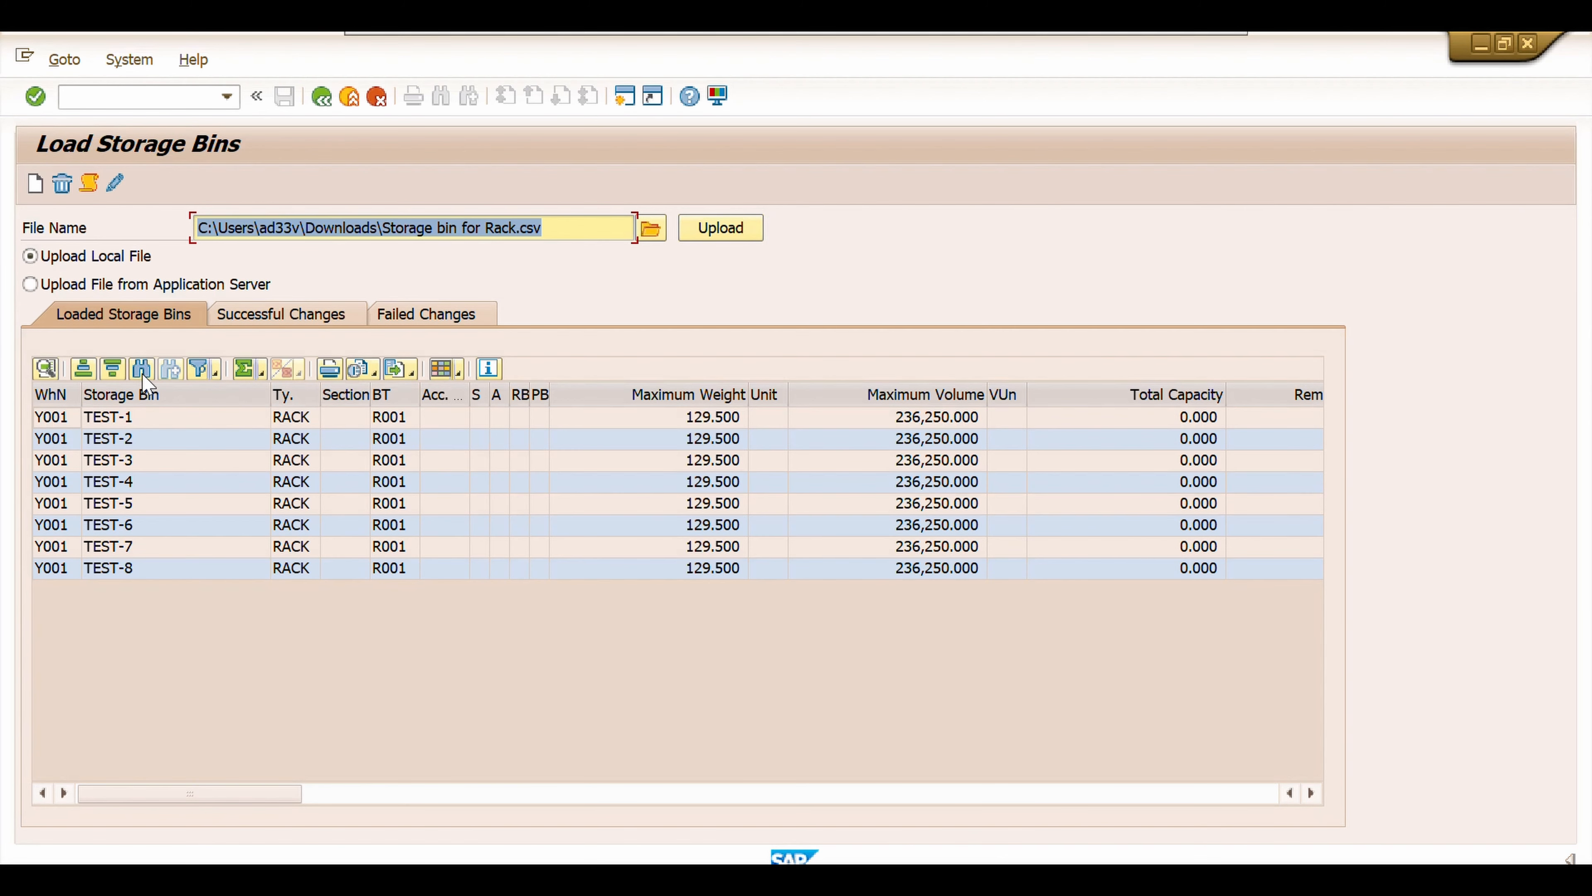
# - Create the loaded storage bins in the system and refresh the storage bin list in the Warehouse Management Monitor
pyautogui.click(35, 183)
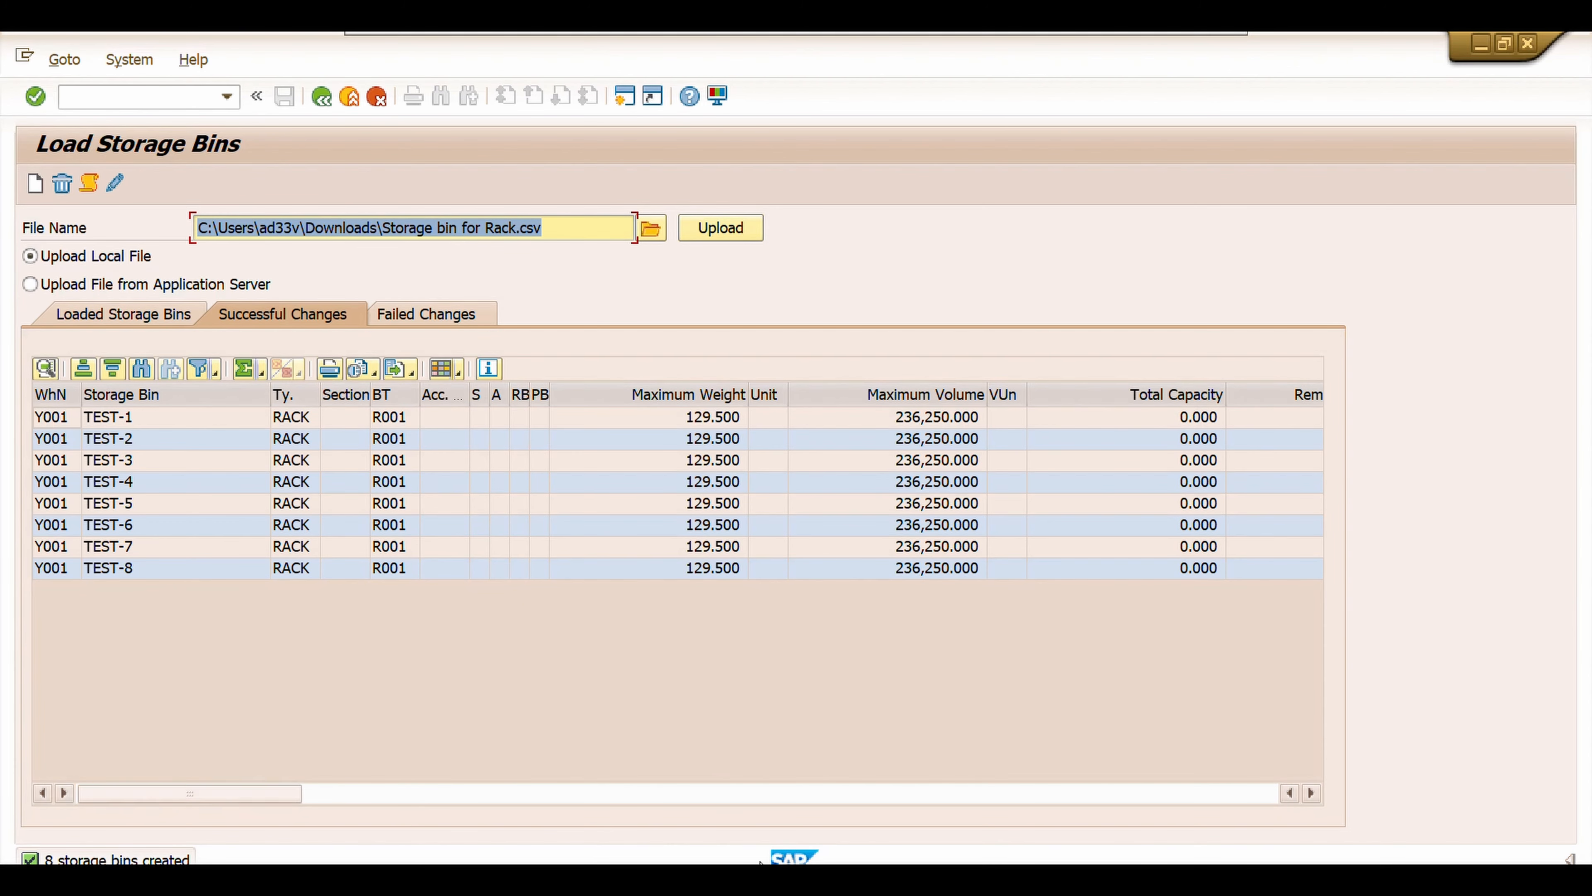
pyautogui.moveTo(759, 878)
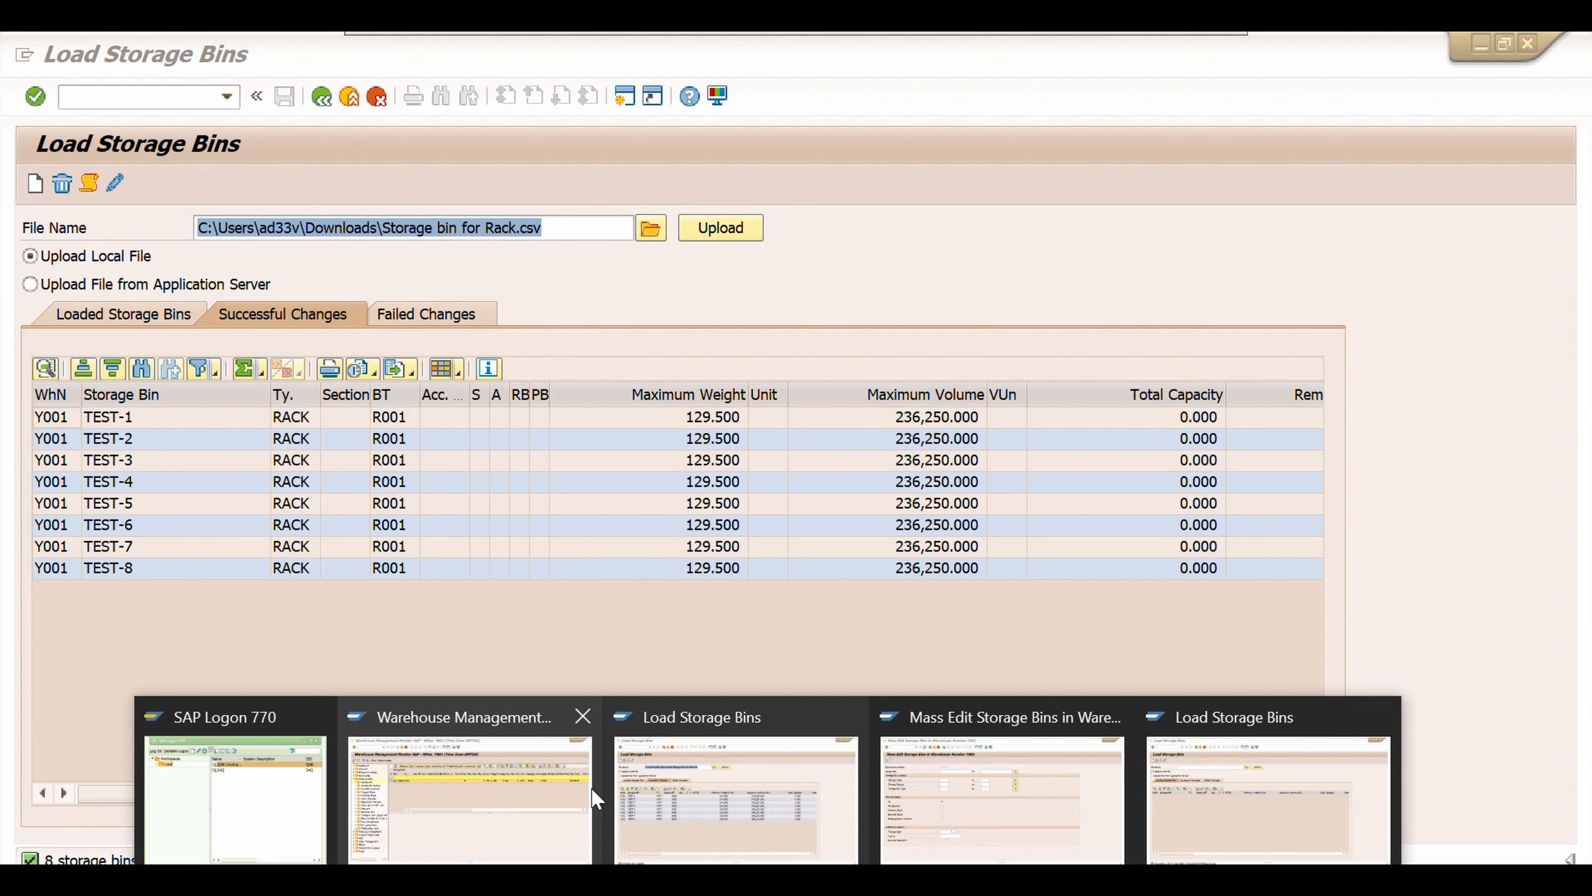
pyautogui.click(564, 789)
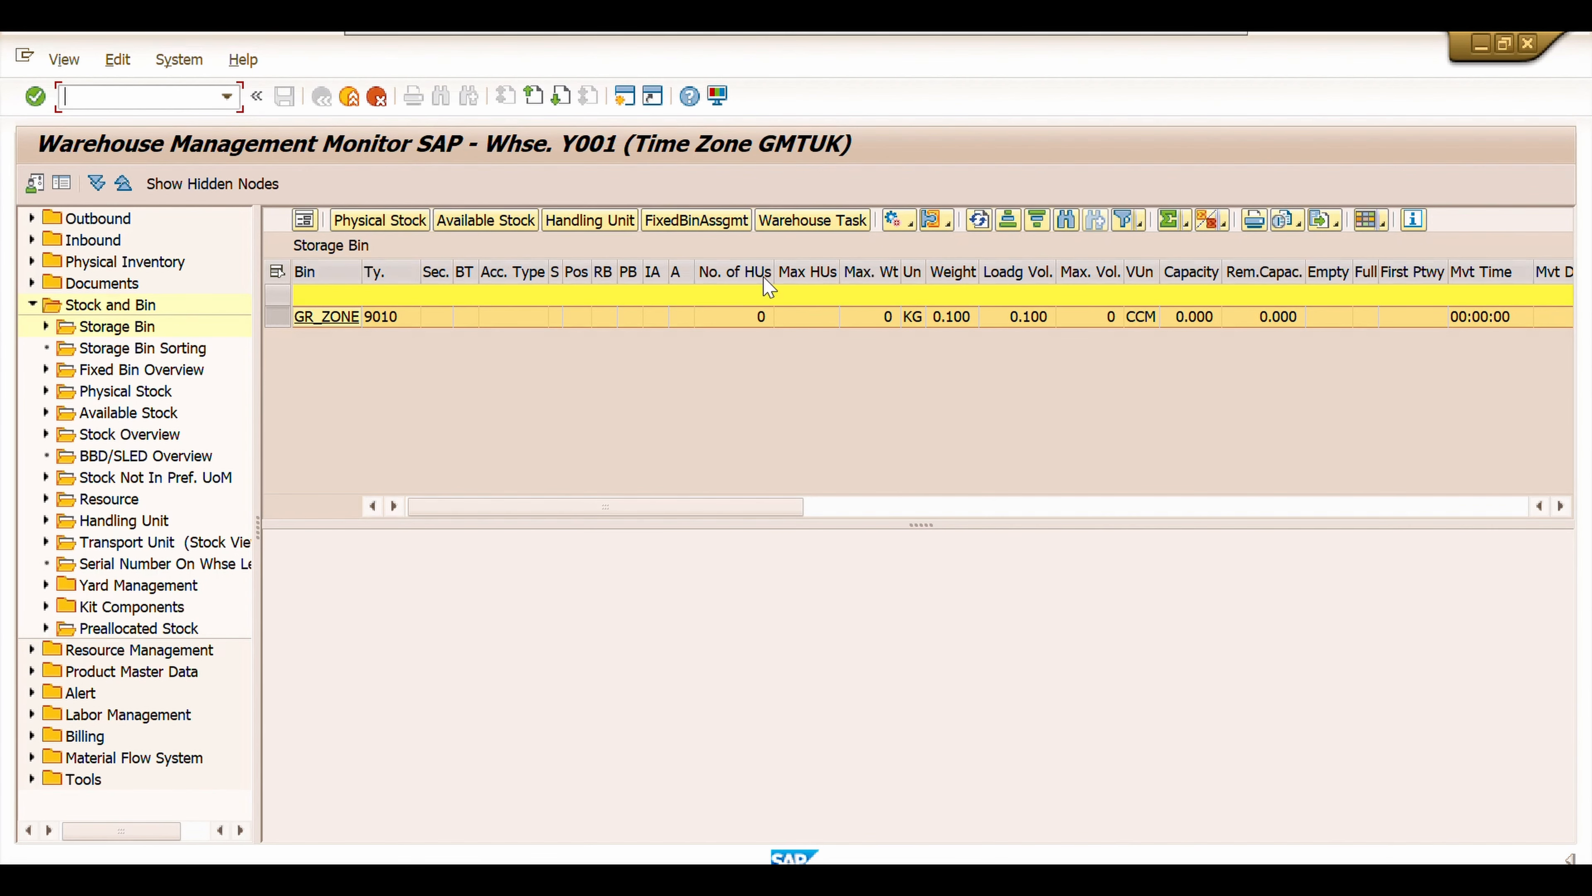
pyautogui.click(979, 219)
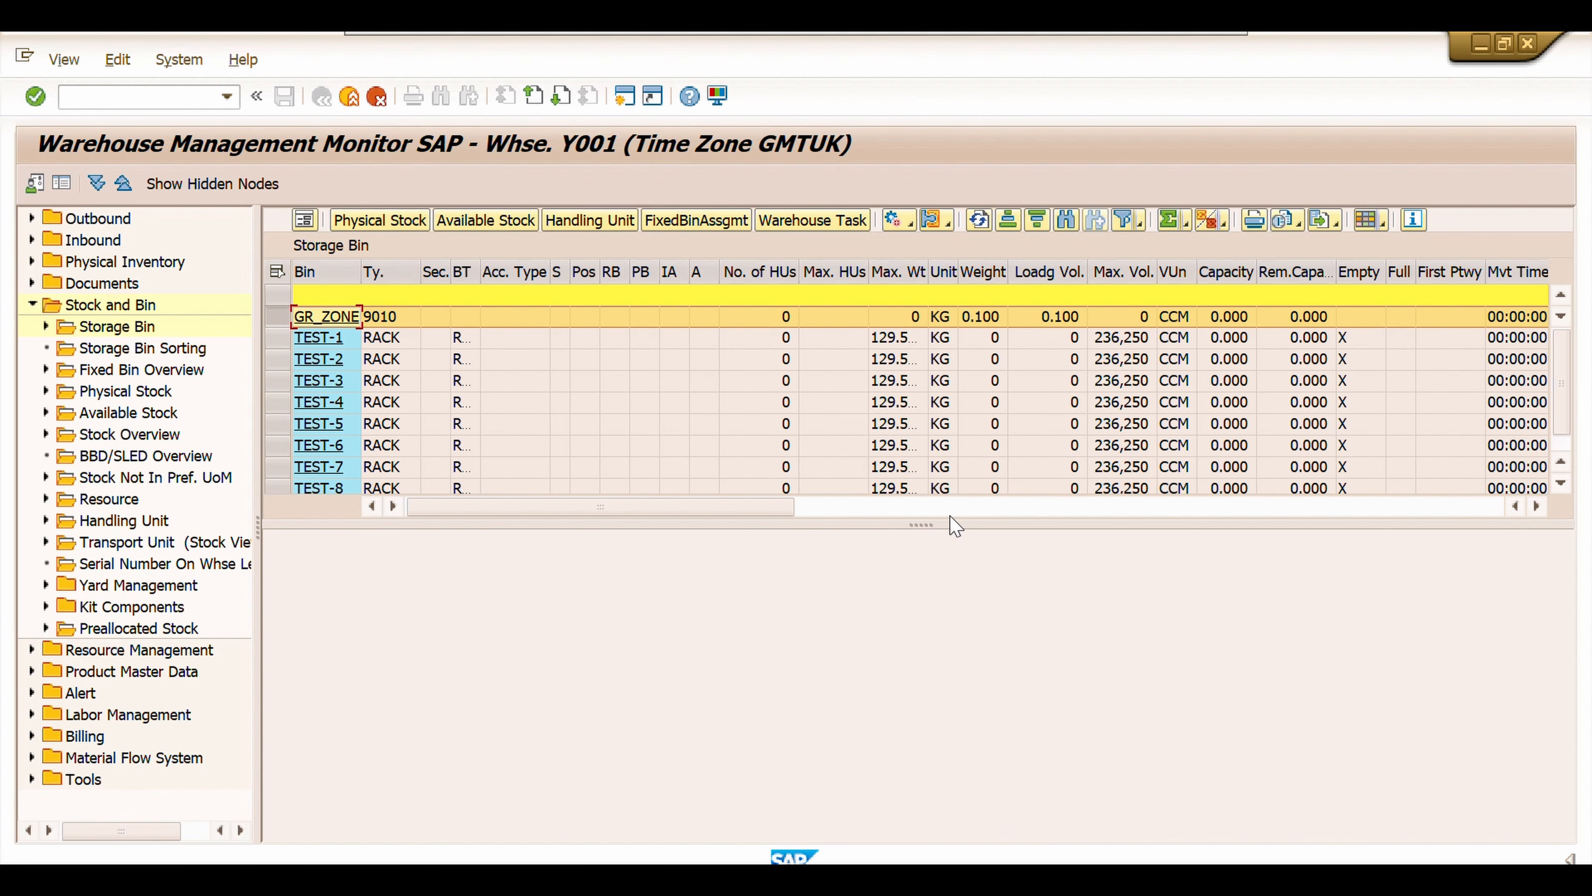
# - Enlarge the monitor's storage bin list, widen its bin type column and examine the new TEST bins' attributes
pyautogui.moveTo(942, 528); pyautogui.dragTo(928, 799)
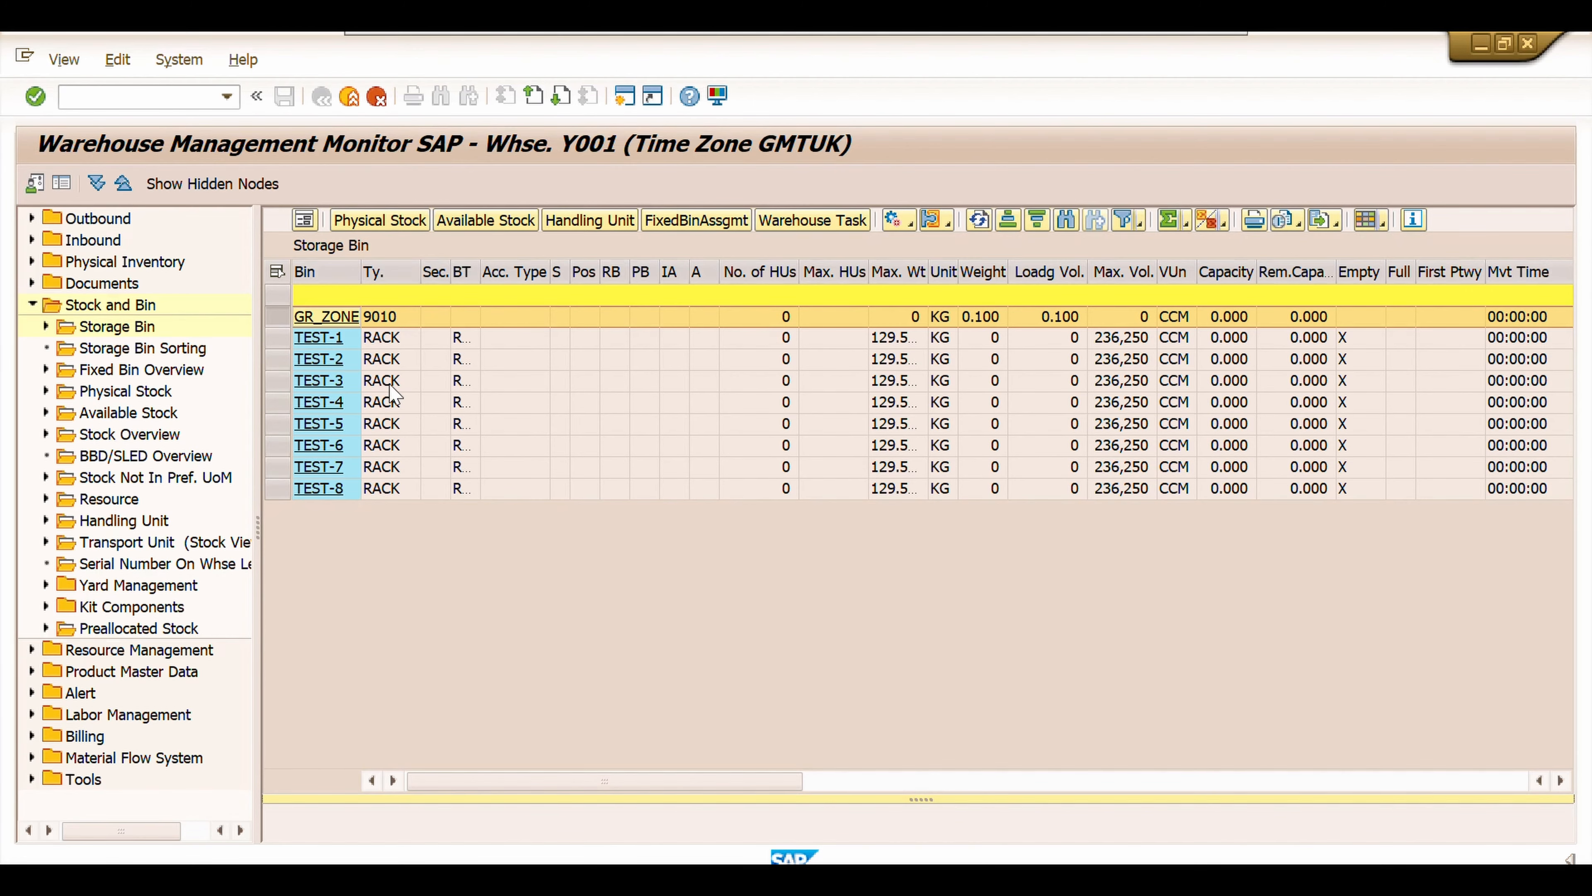
pyautogui.moveTo(572, 266); pyautogui.dragTo(614, 268)
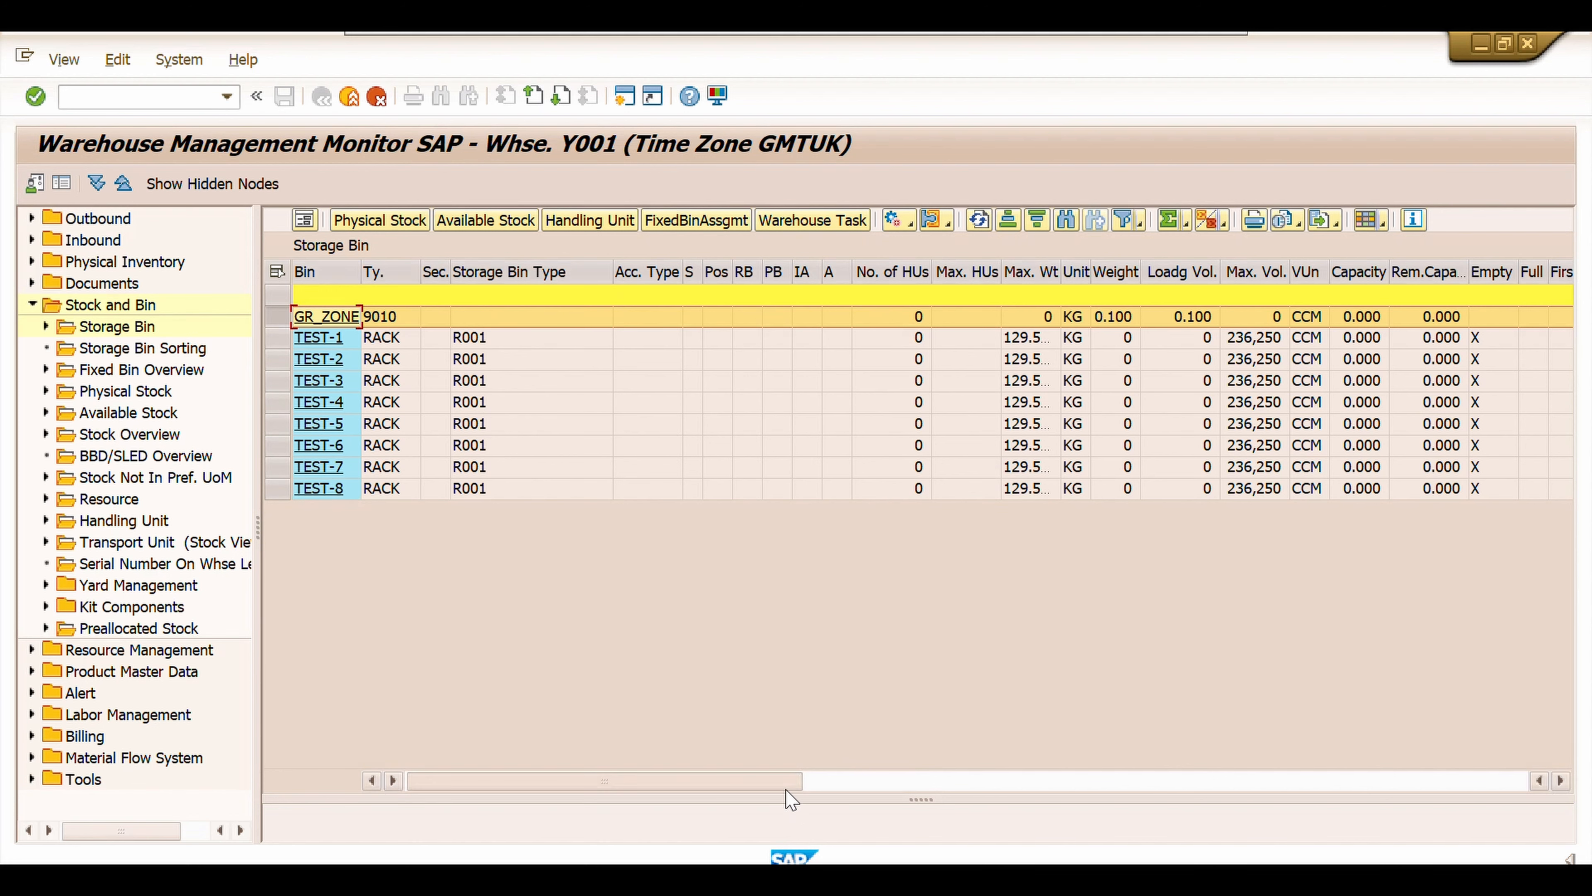
pyautogui.moveTo(790, 781); pyautogui.dragTo(921, 783)
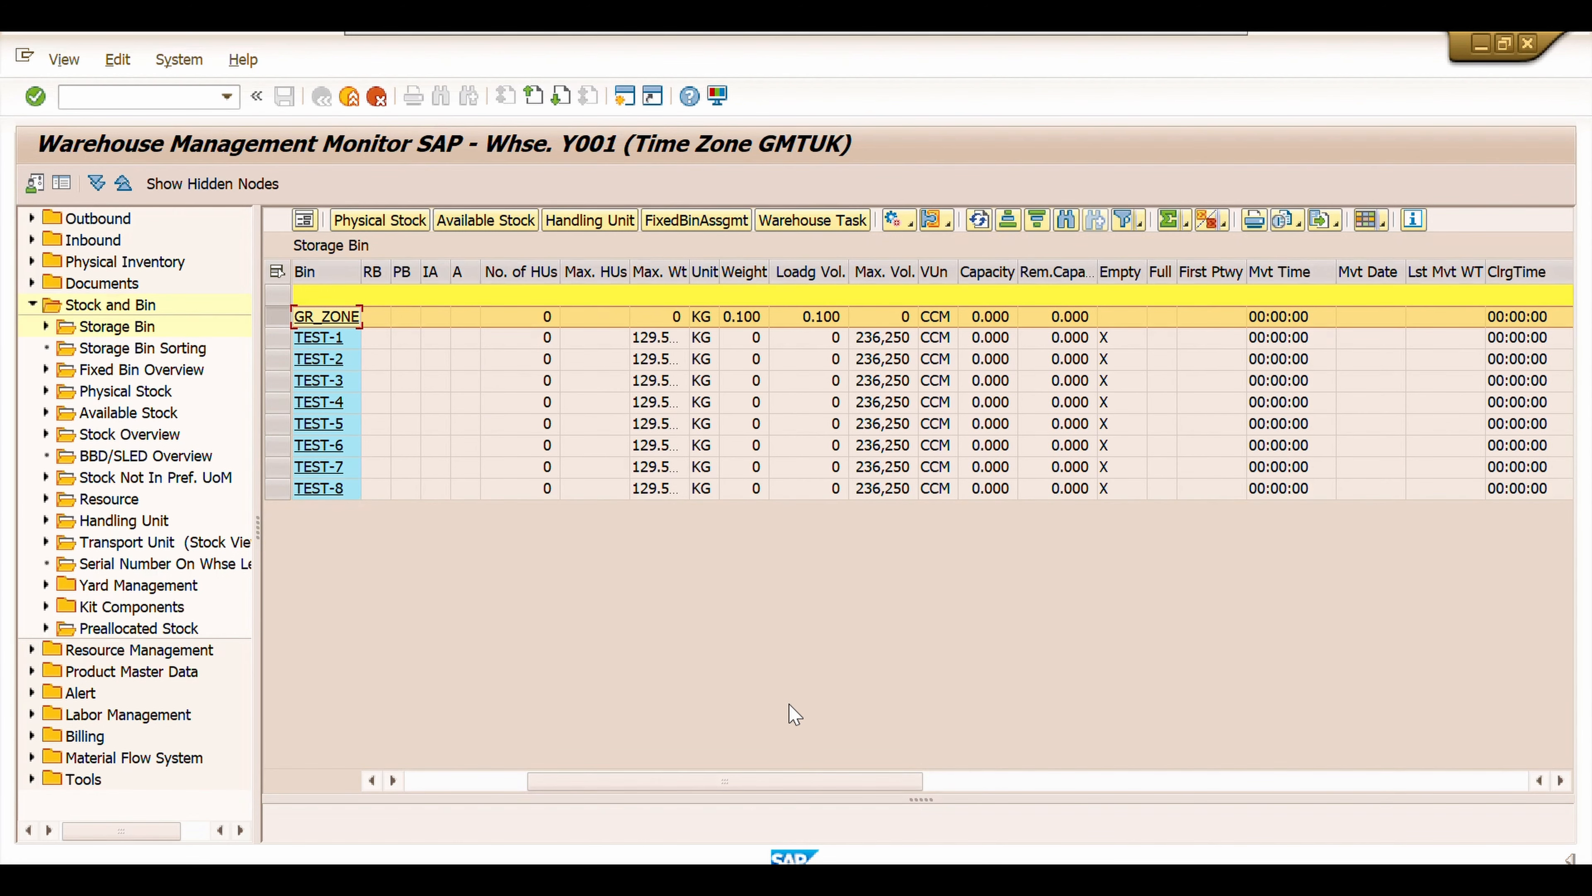
pyautogui.moveTo(705, 783); pyautogui.dragTo(495, 787)
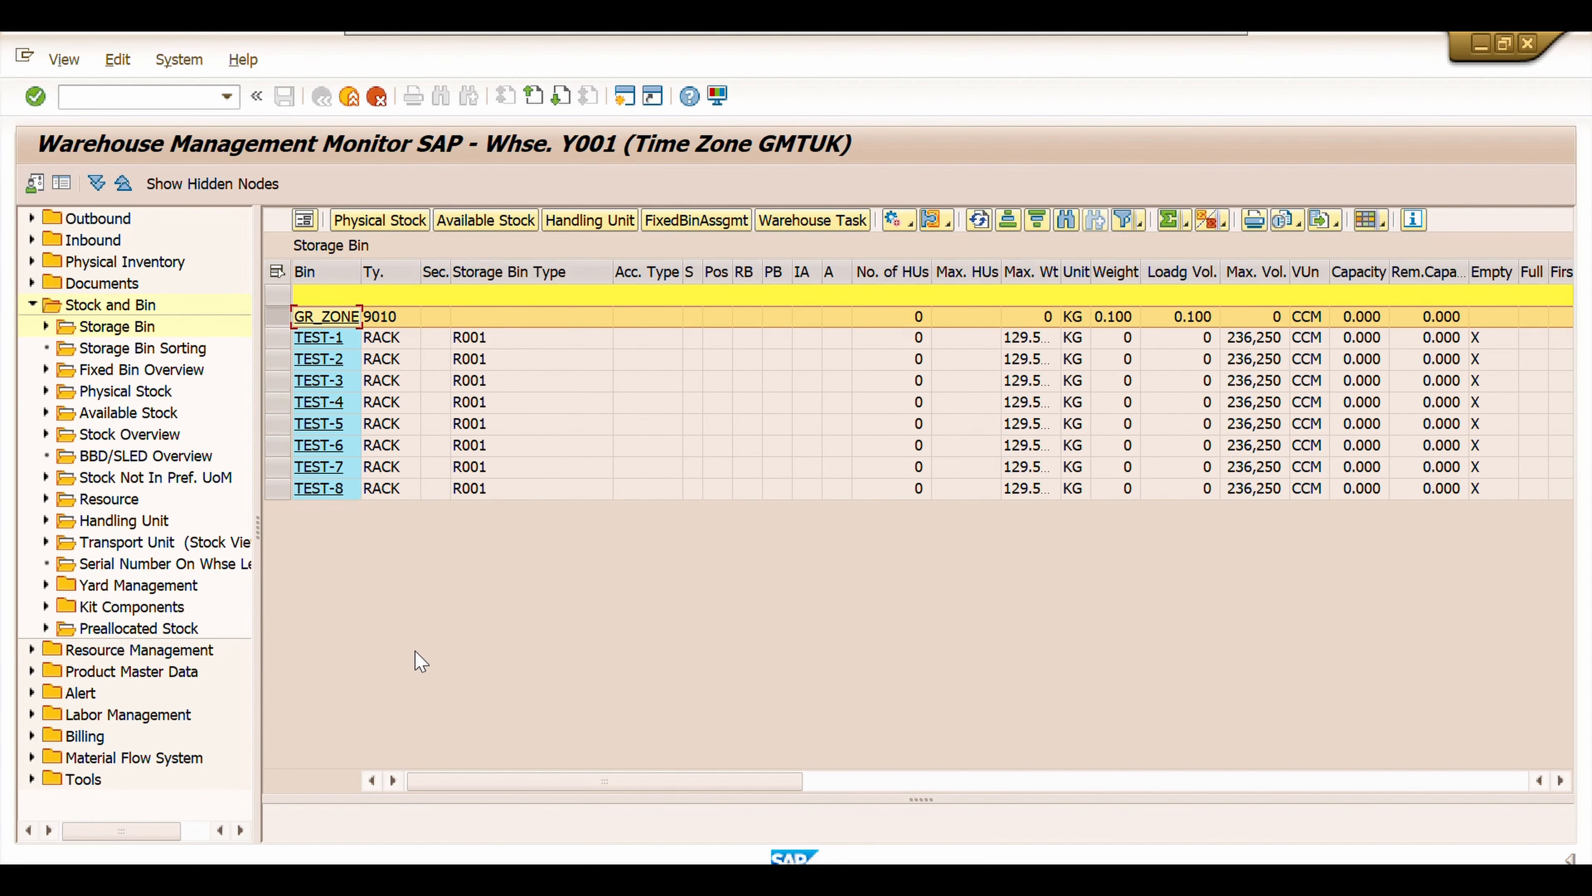
pyautogui.moveTo(289, 337); pyautogui.dragTo(322, 484)
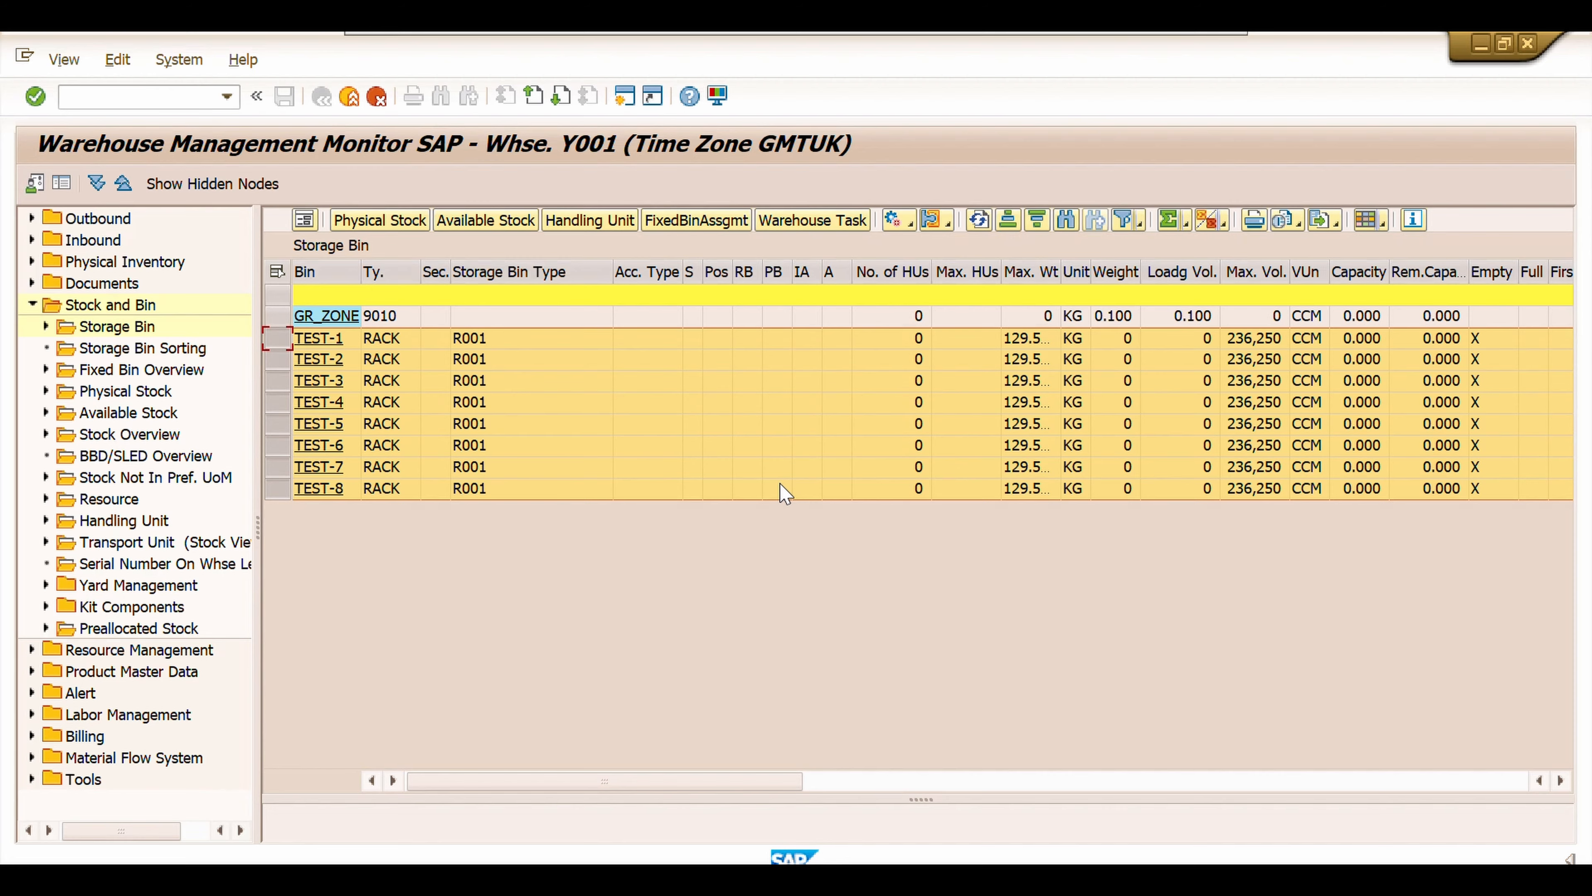
pyautogui.click(589, 447)
pyautogui.click(281, 403)
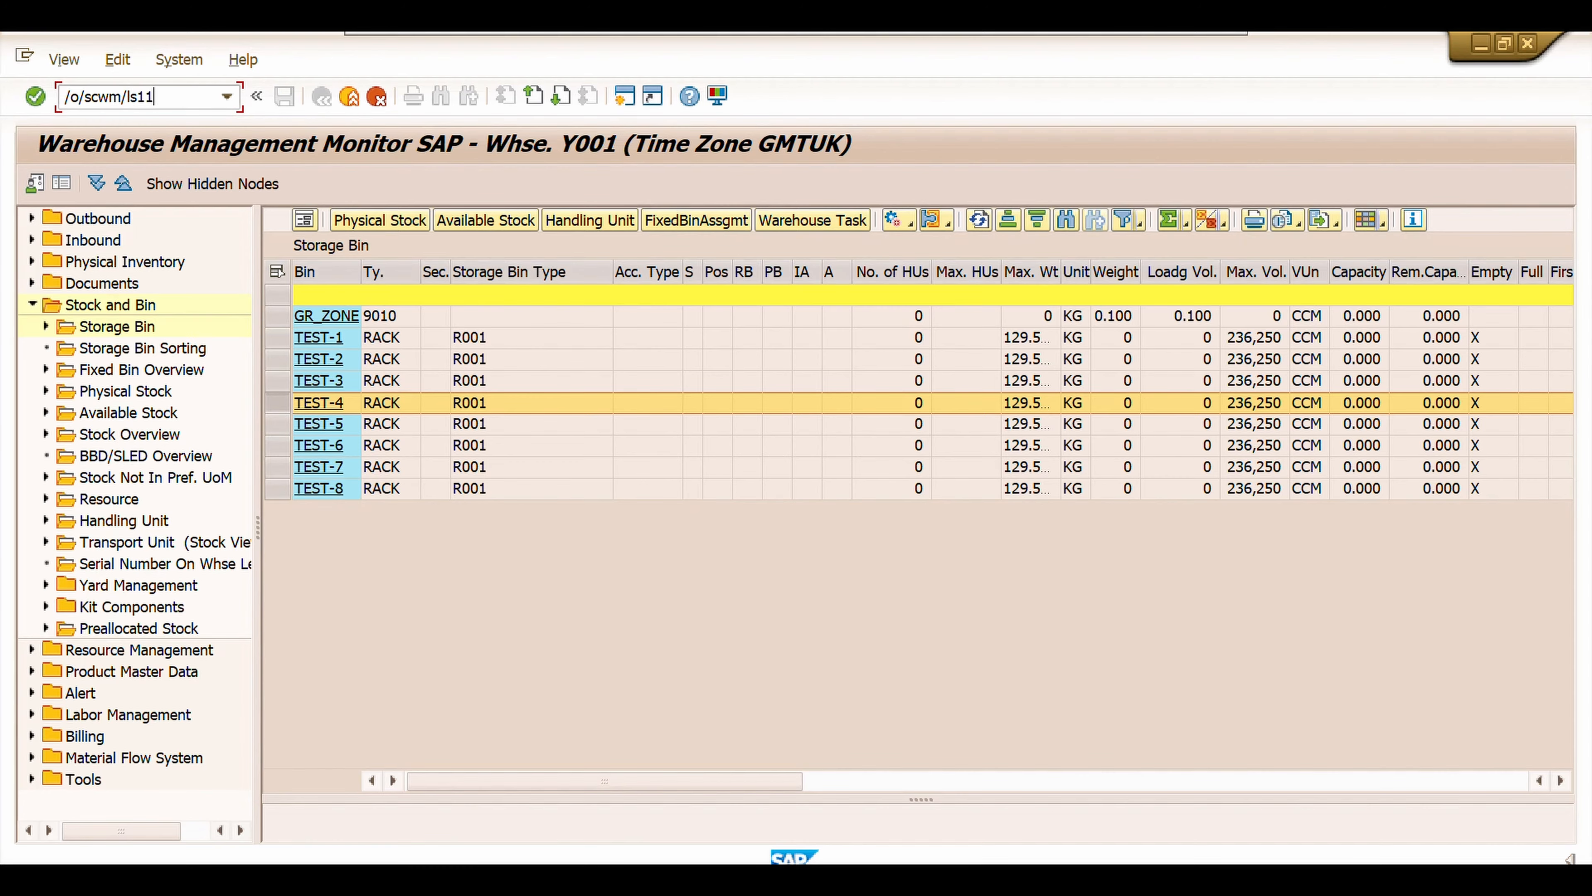
# - Open transaction /scwm/ls11 in a new session and list all storage bins of warehouse Y001 for mass editing
pyautogui.press('Return')
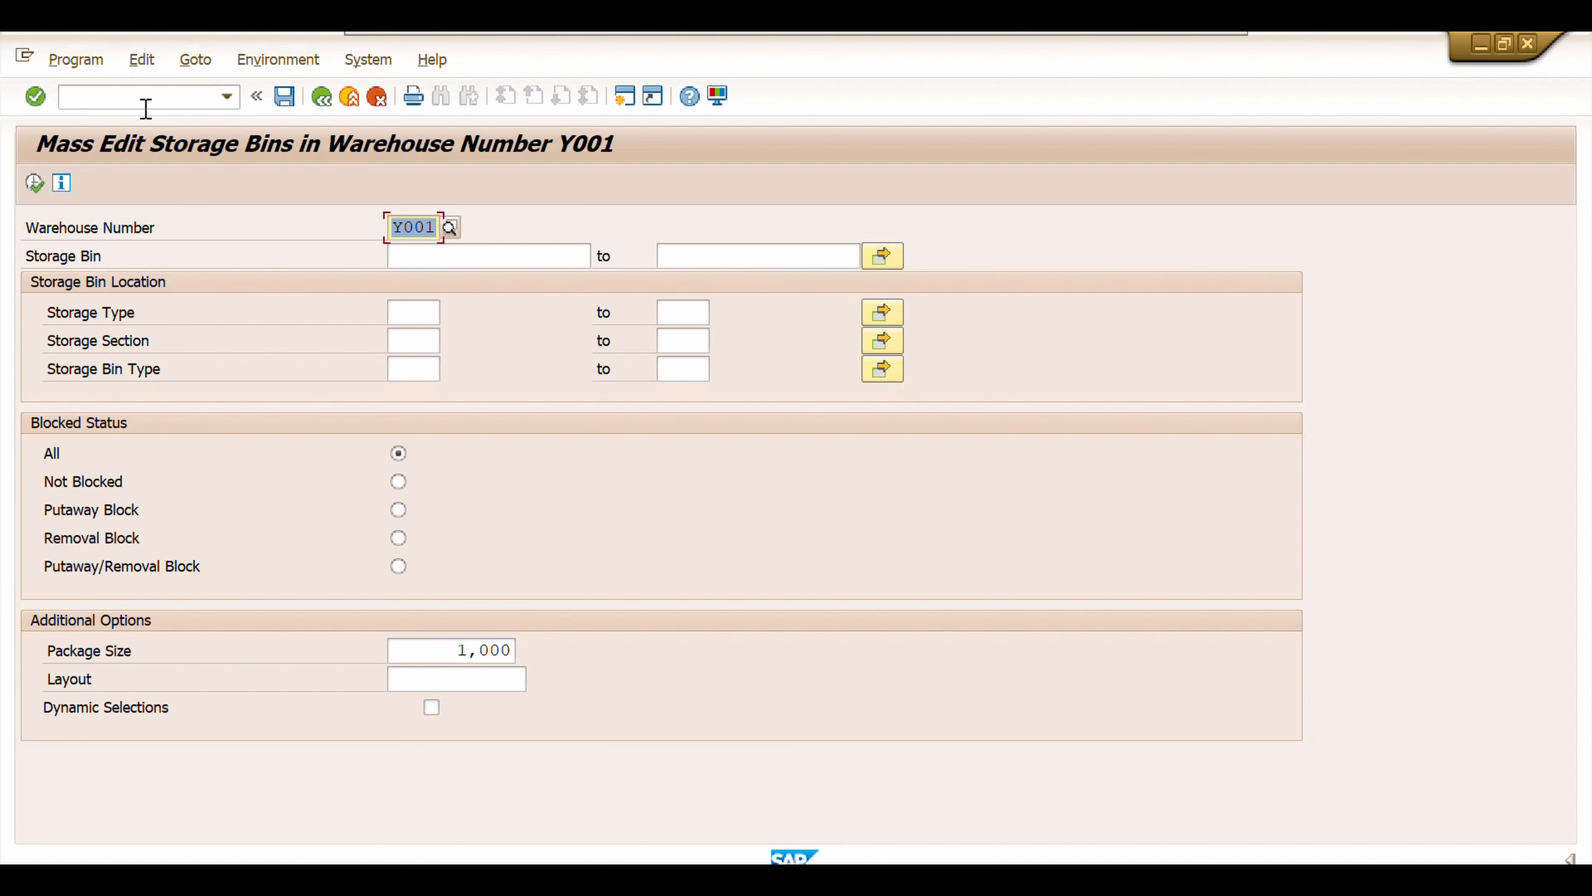
pyautogui.click(418, 254)
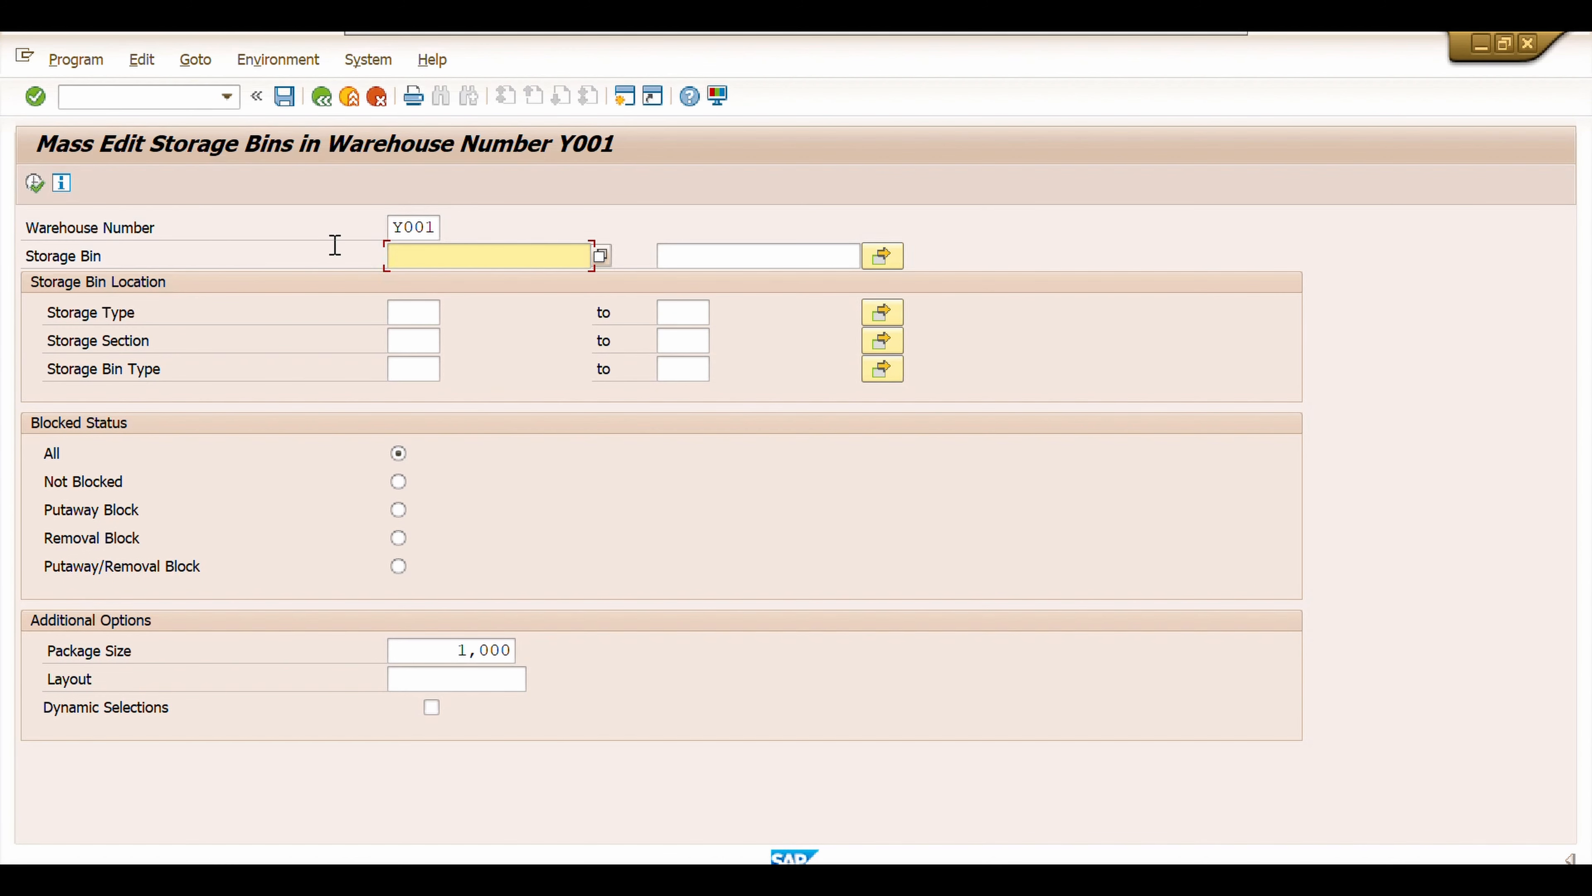
pyautogui.click(35, 184)
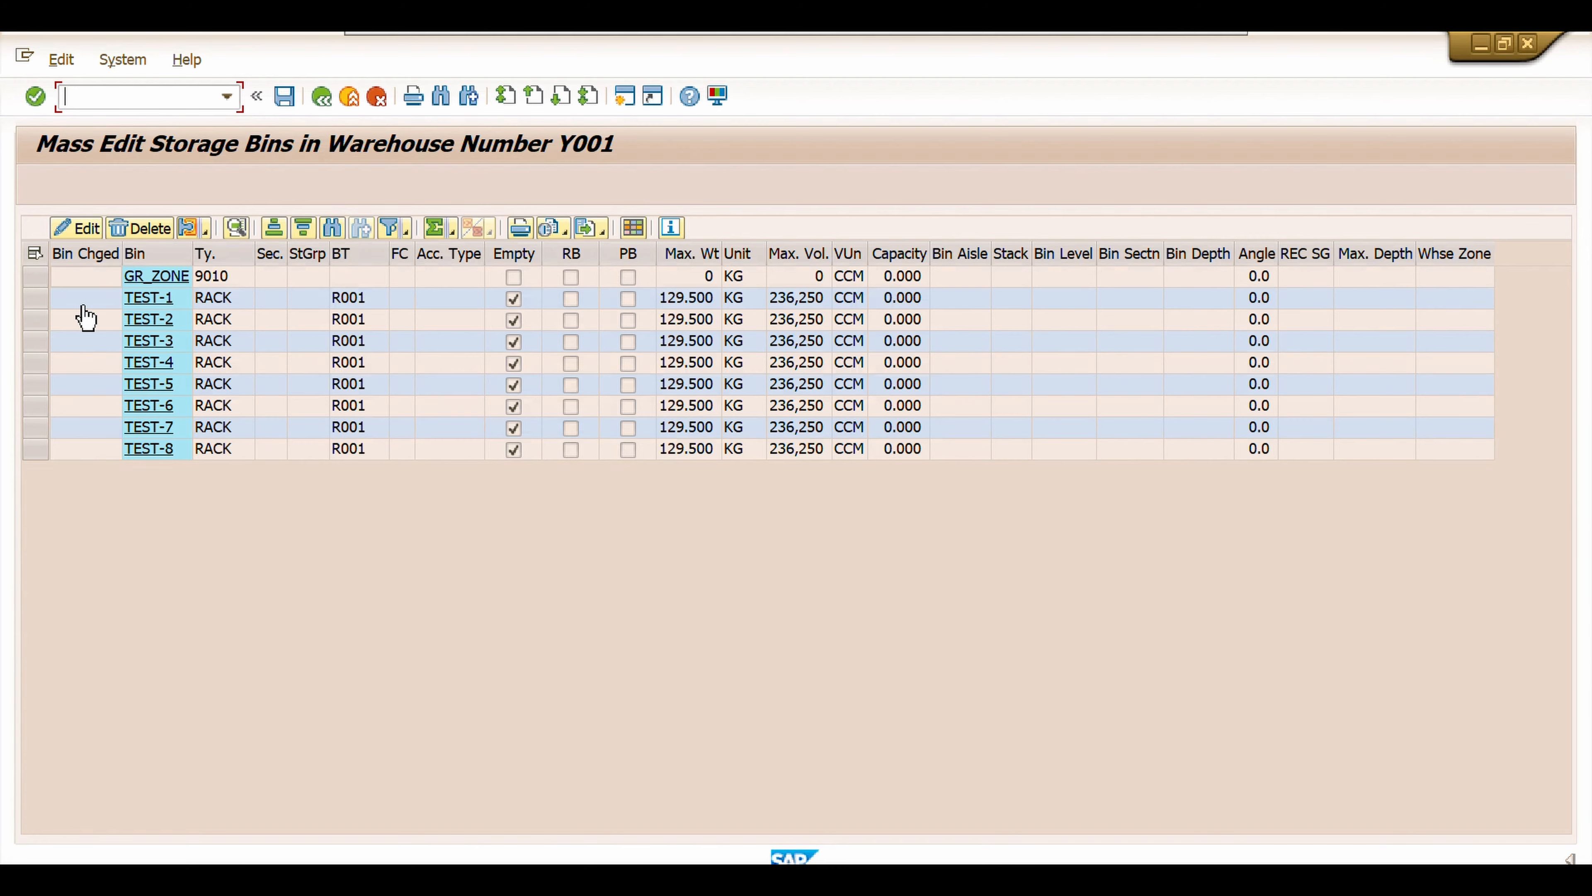
# - Delete storage bin TEST-1, save the deletion and close the resulting log
pyautogui.click(38, 362)
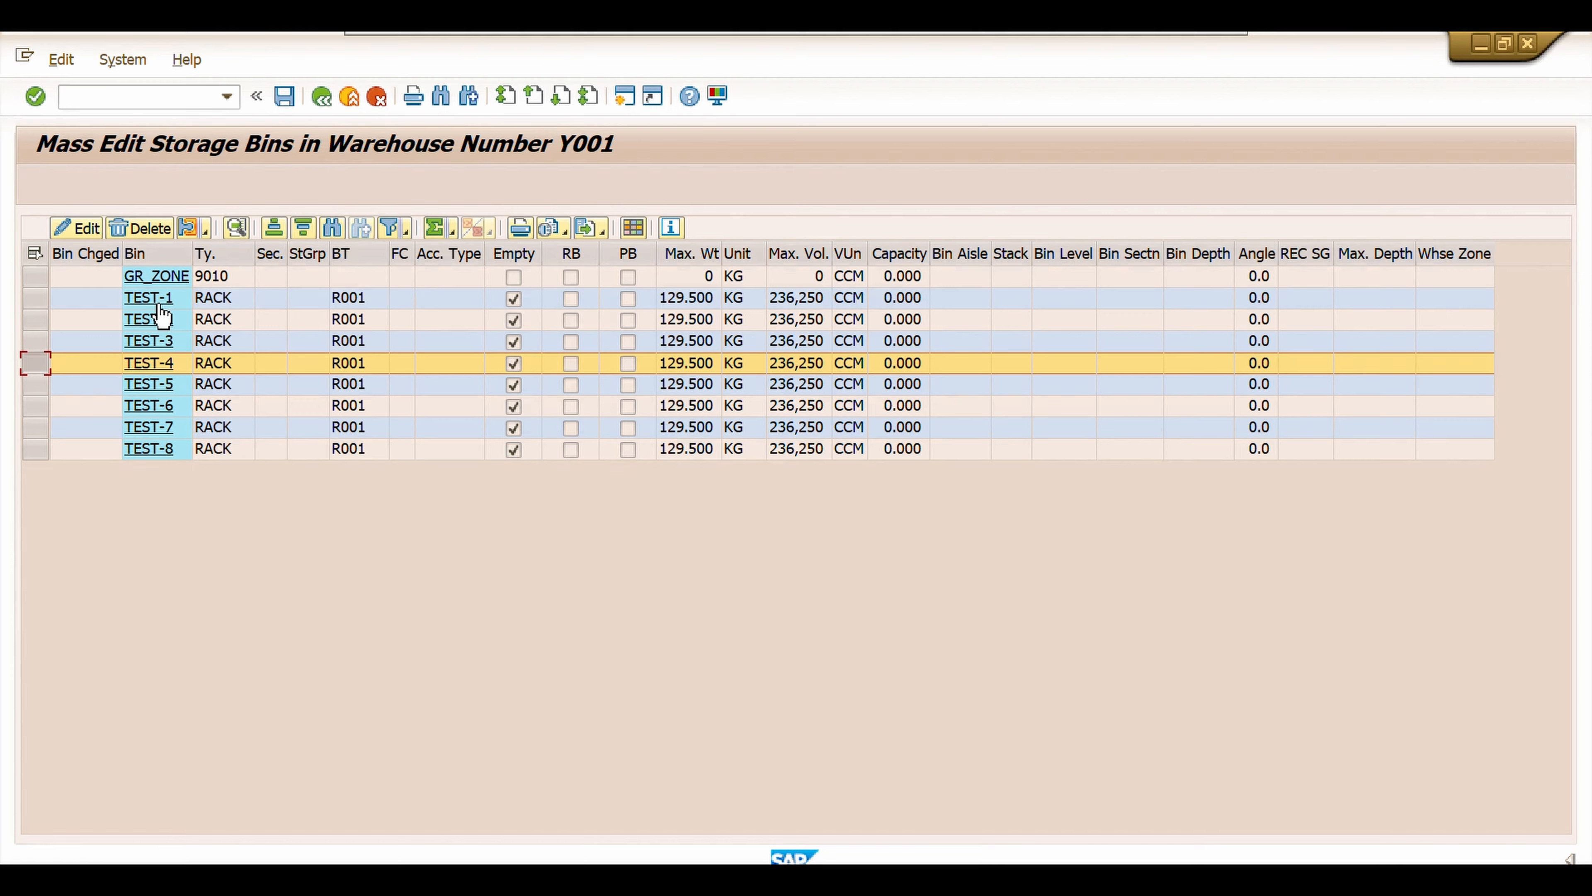
pyautogui.click(35, 297)
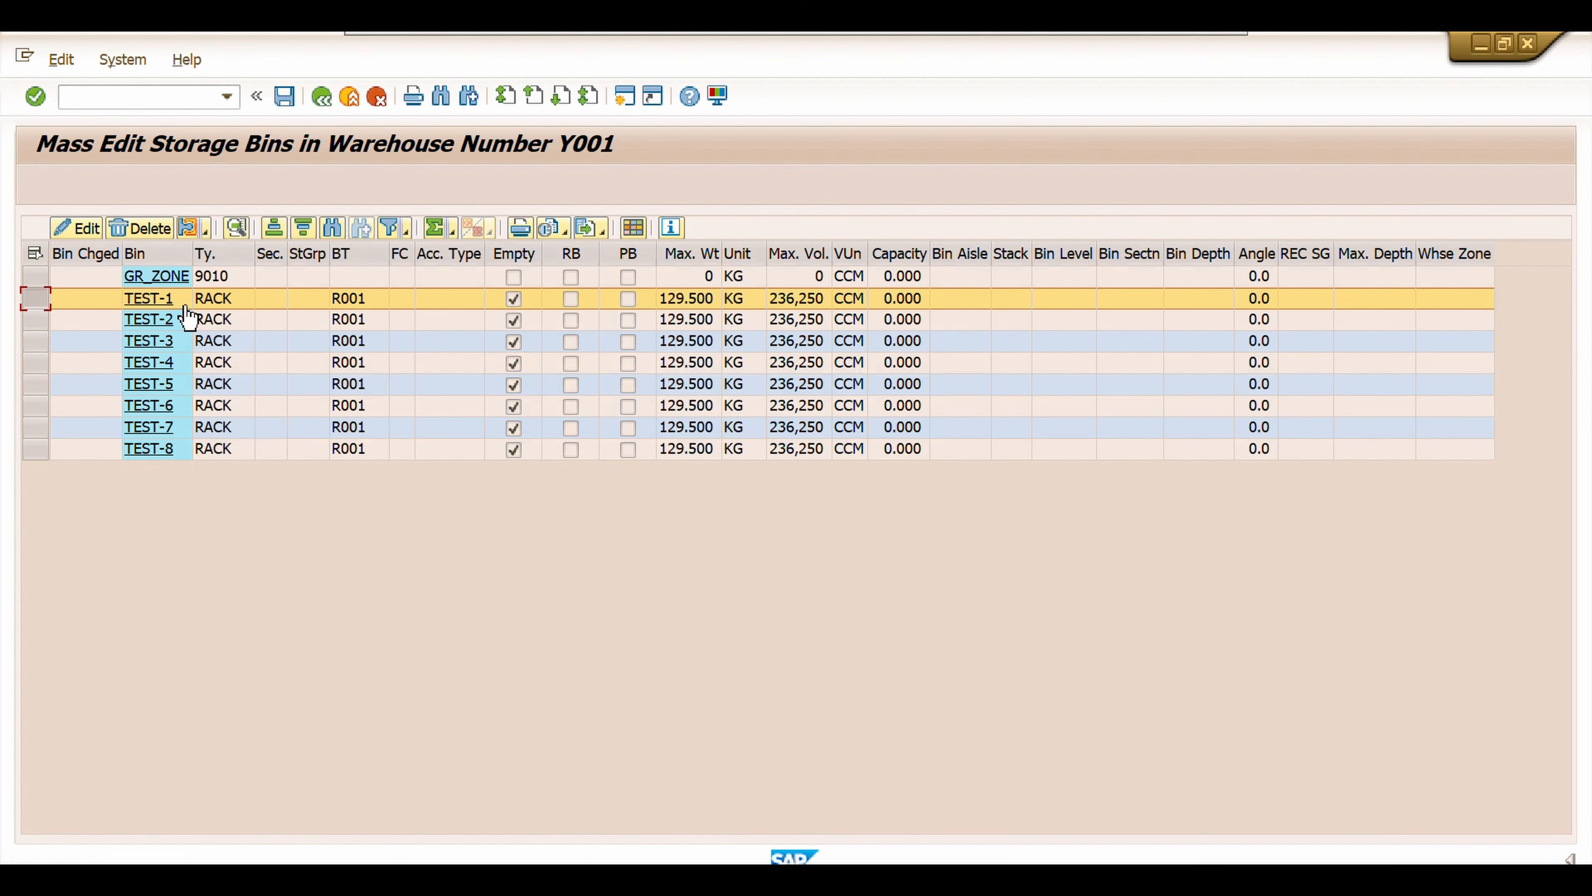
pyautogui.click(150, 231)
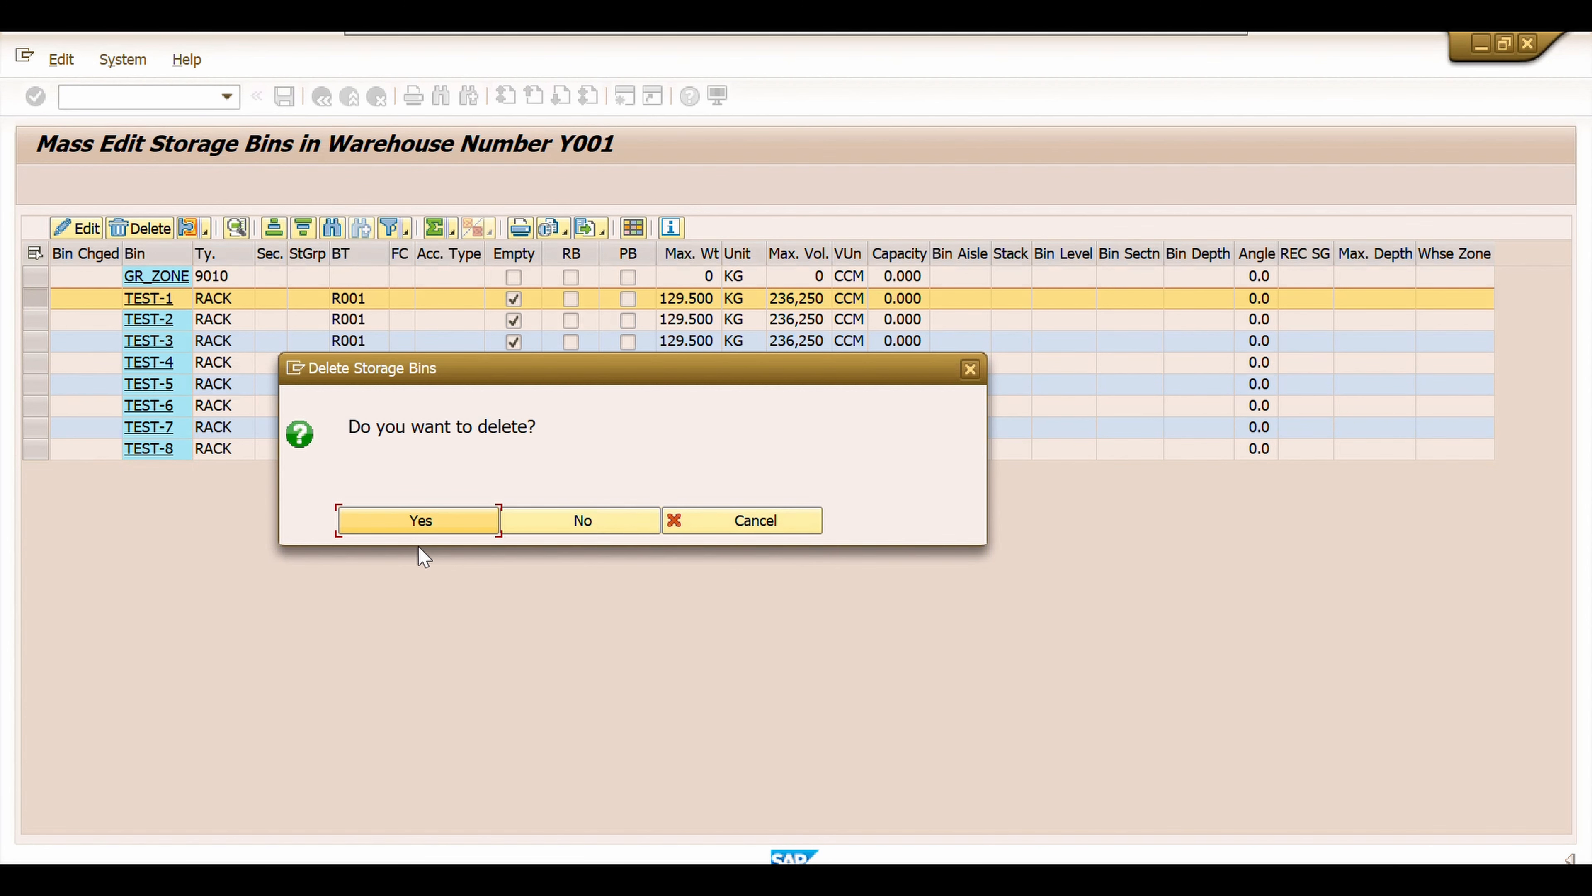
pyautogui.click(415, 521)
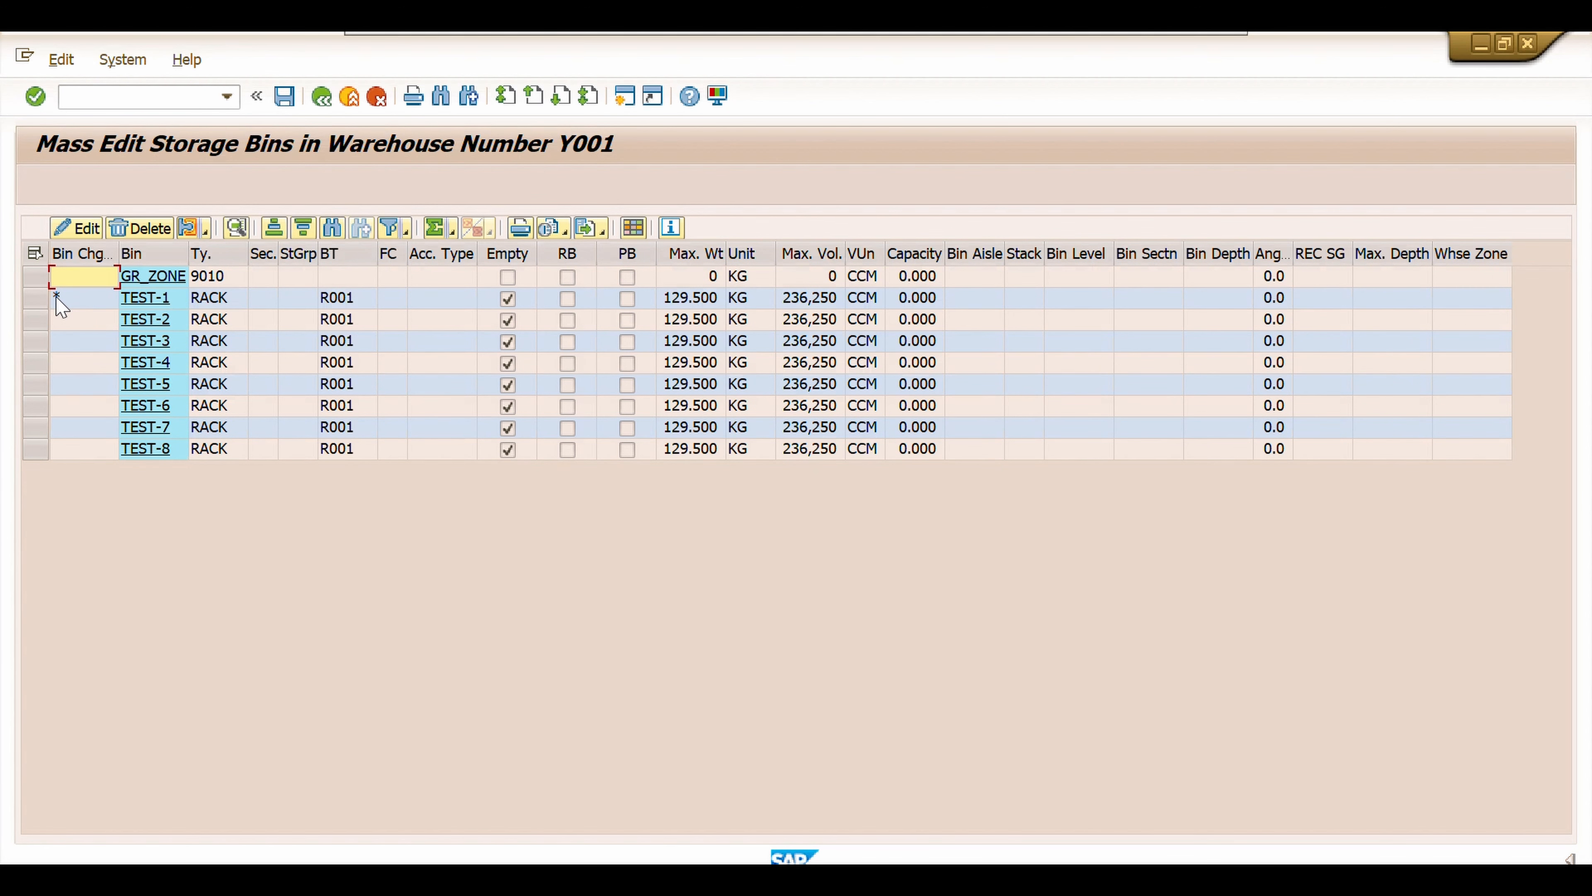
pyautogui.click(284, 96)
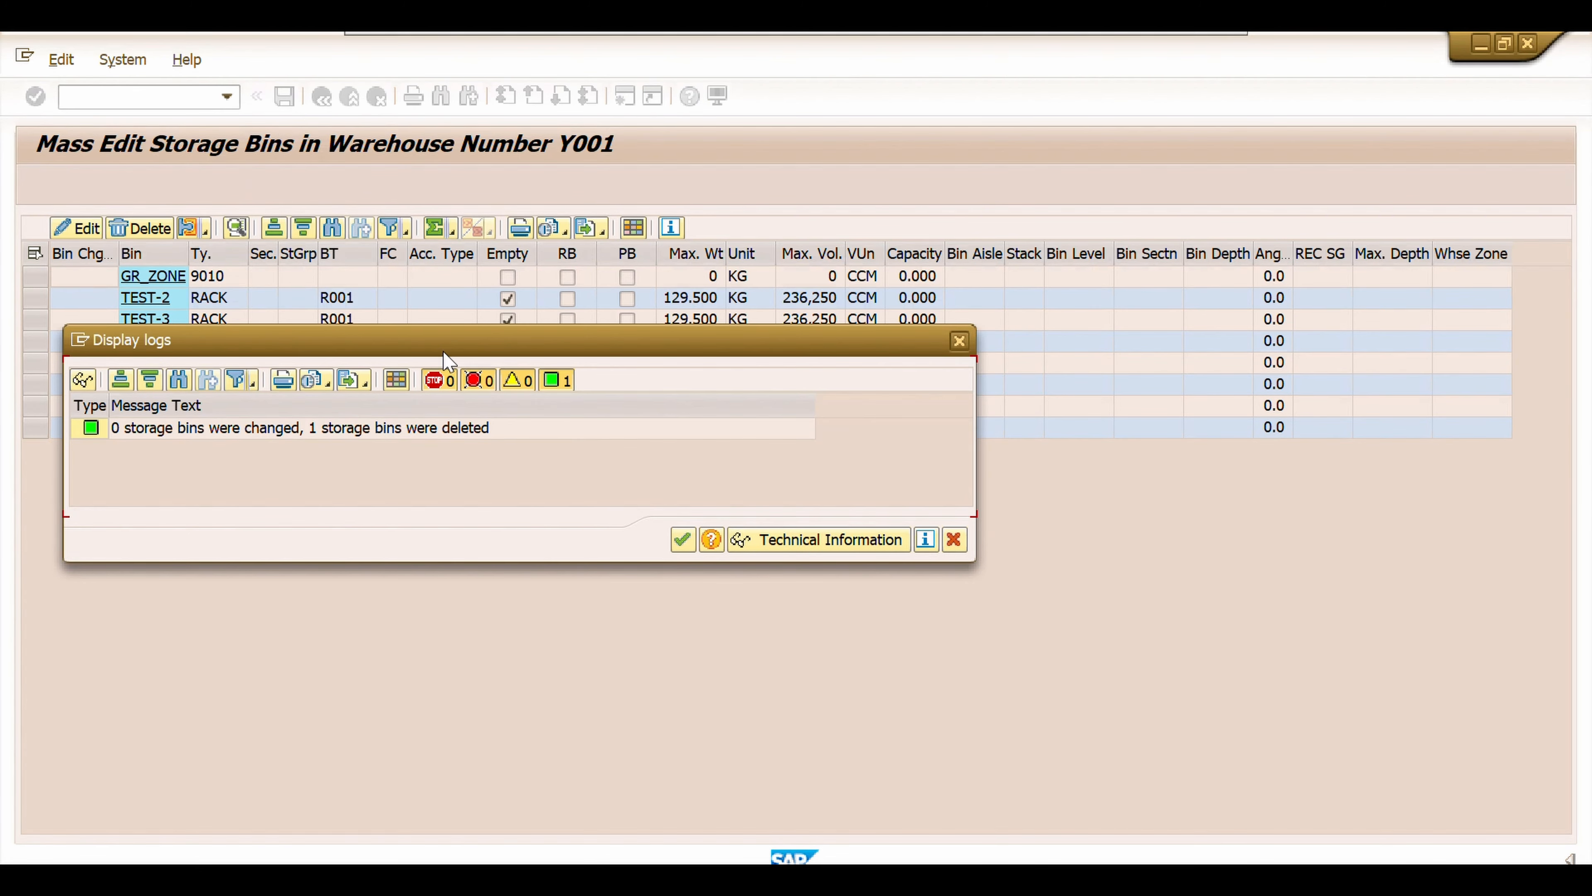
pyautogui.click(959, 340)
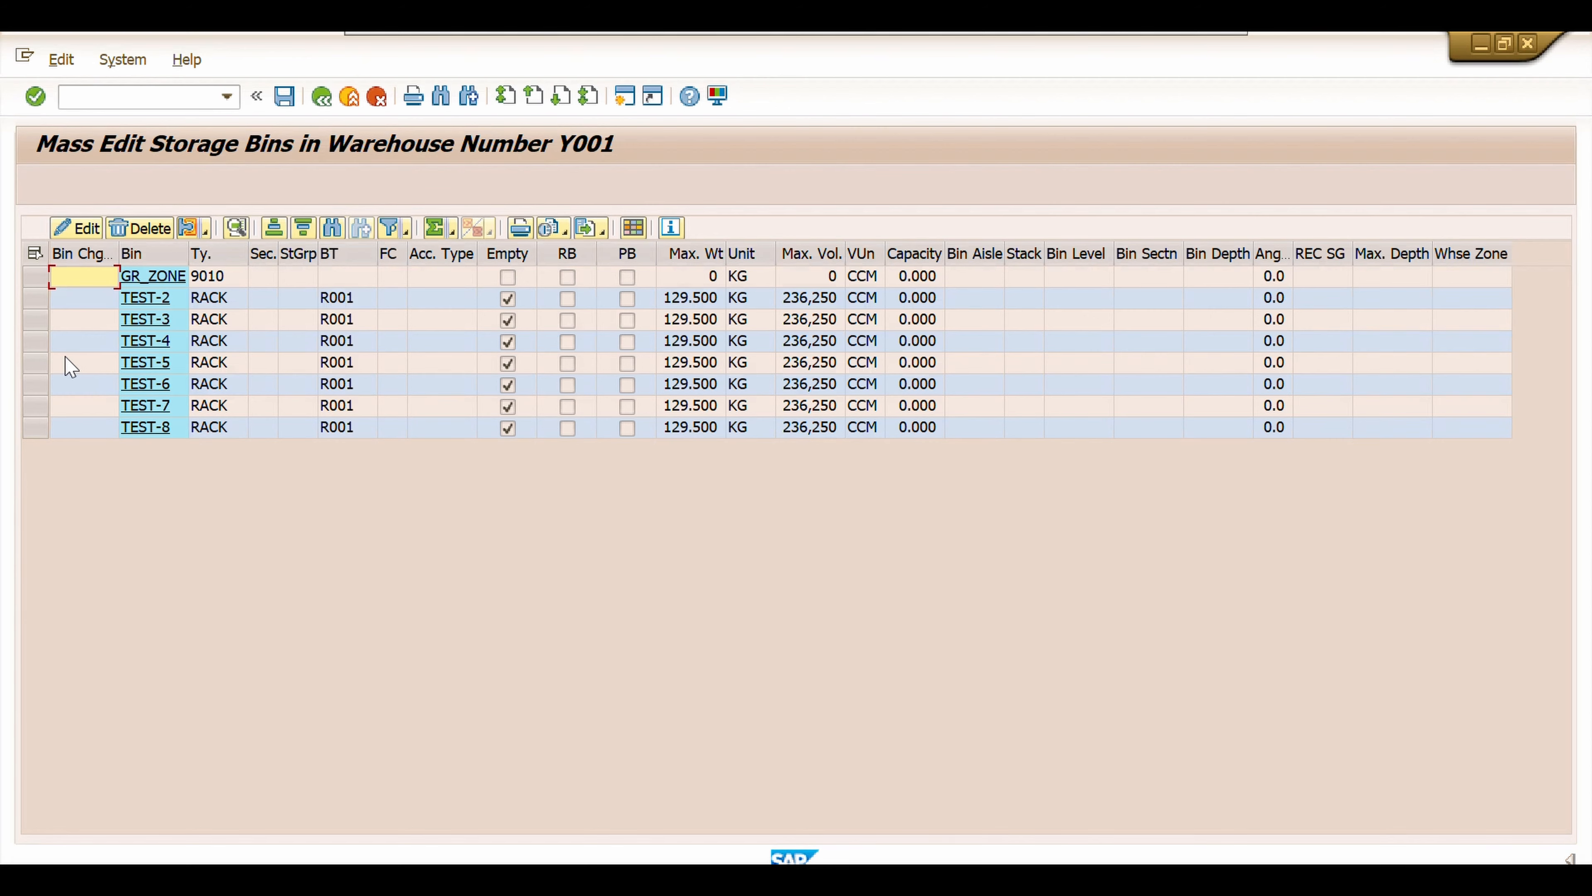
# - Change storage bin TEST-4 to storage bin type R002, save the change and close the resulting log
pyautogui.click(36, 342)
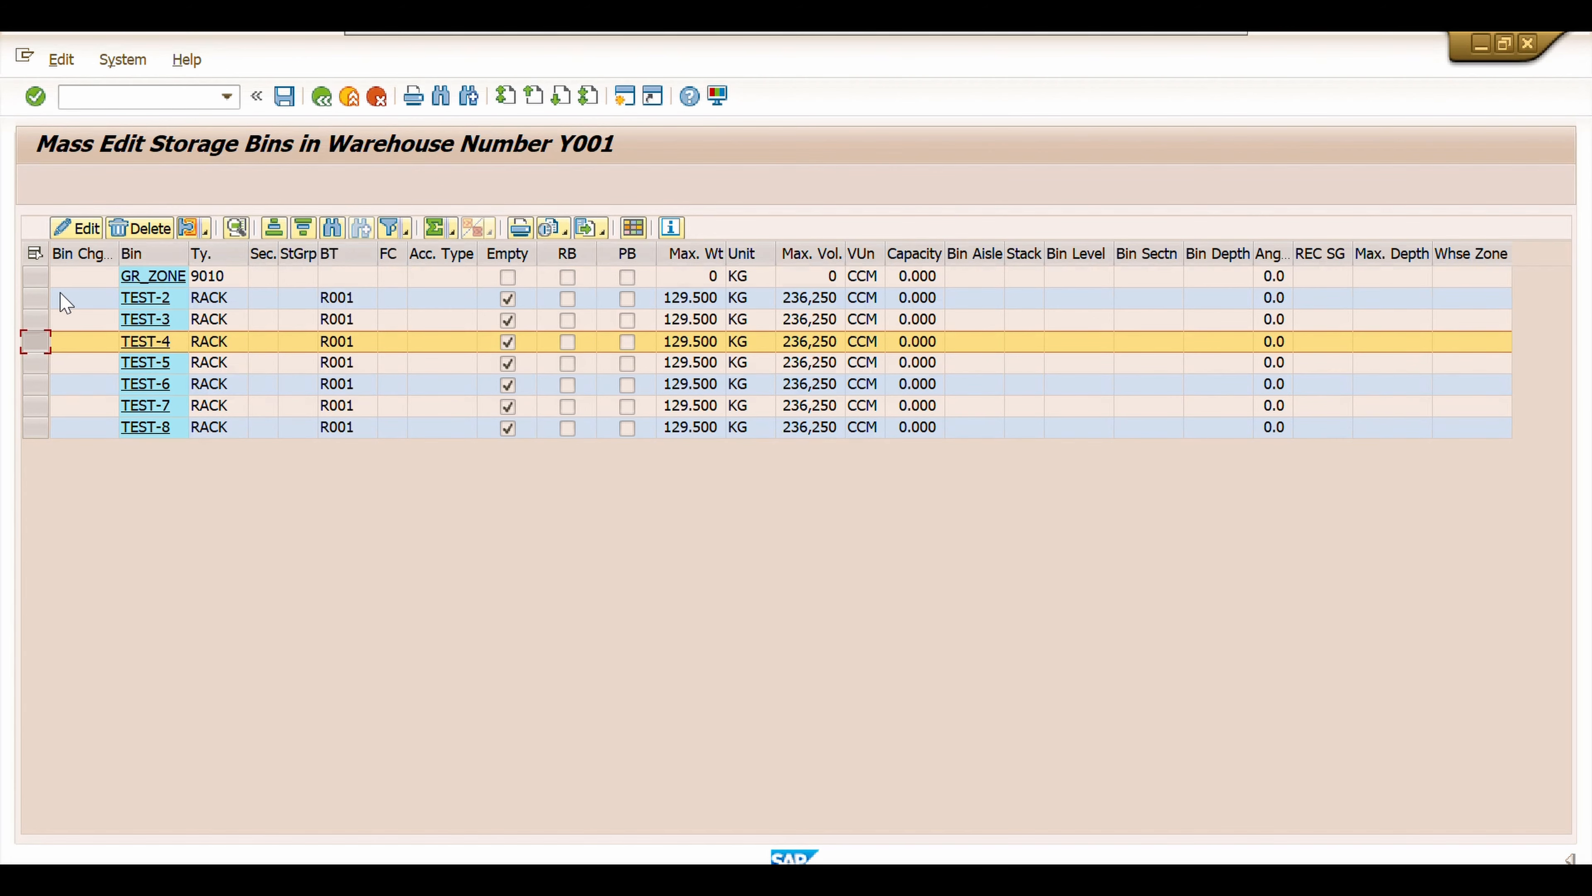
pyautogui.click(64, 232)
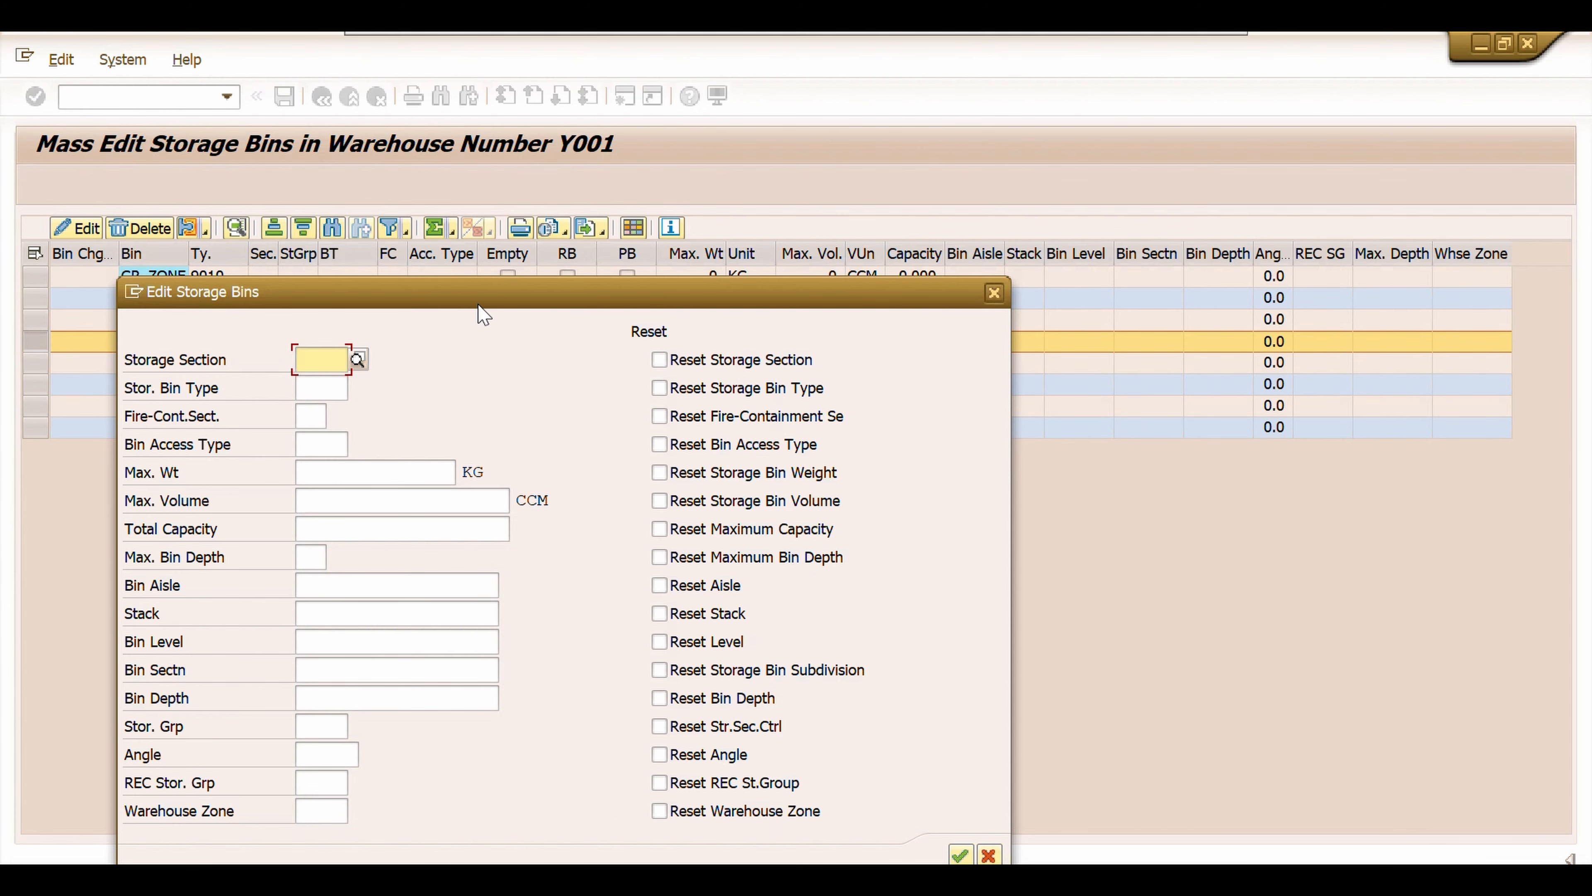
pyautogui.moveTo(492, 280); pyautogui.dragTo(518, 142)
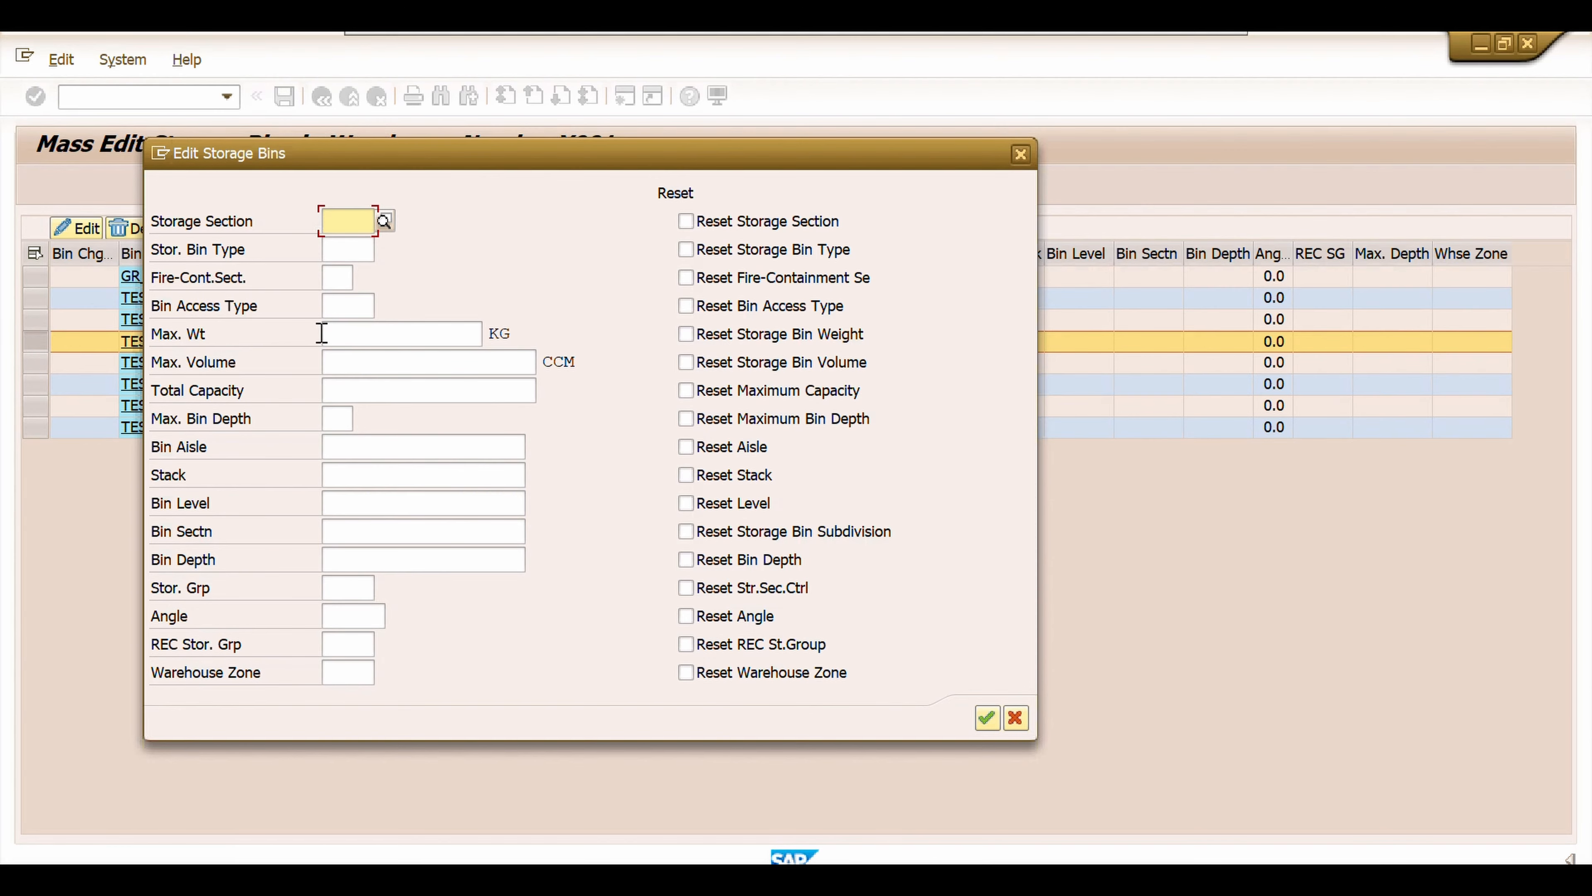
pyautogui.moveTo(388, 164); pyautogui.dragTo(739, 160)
pyautogui.click(687, 250)
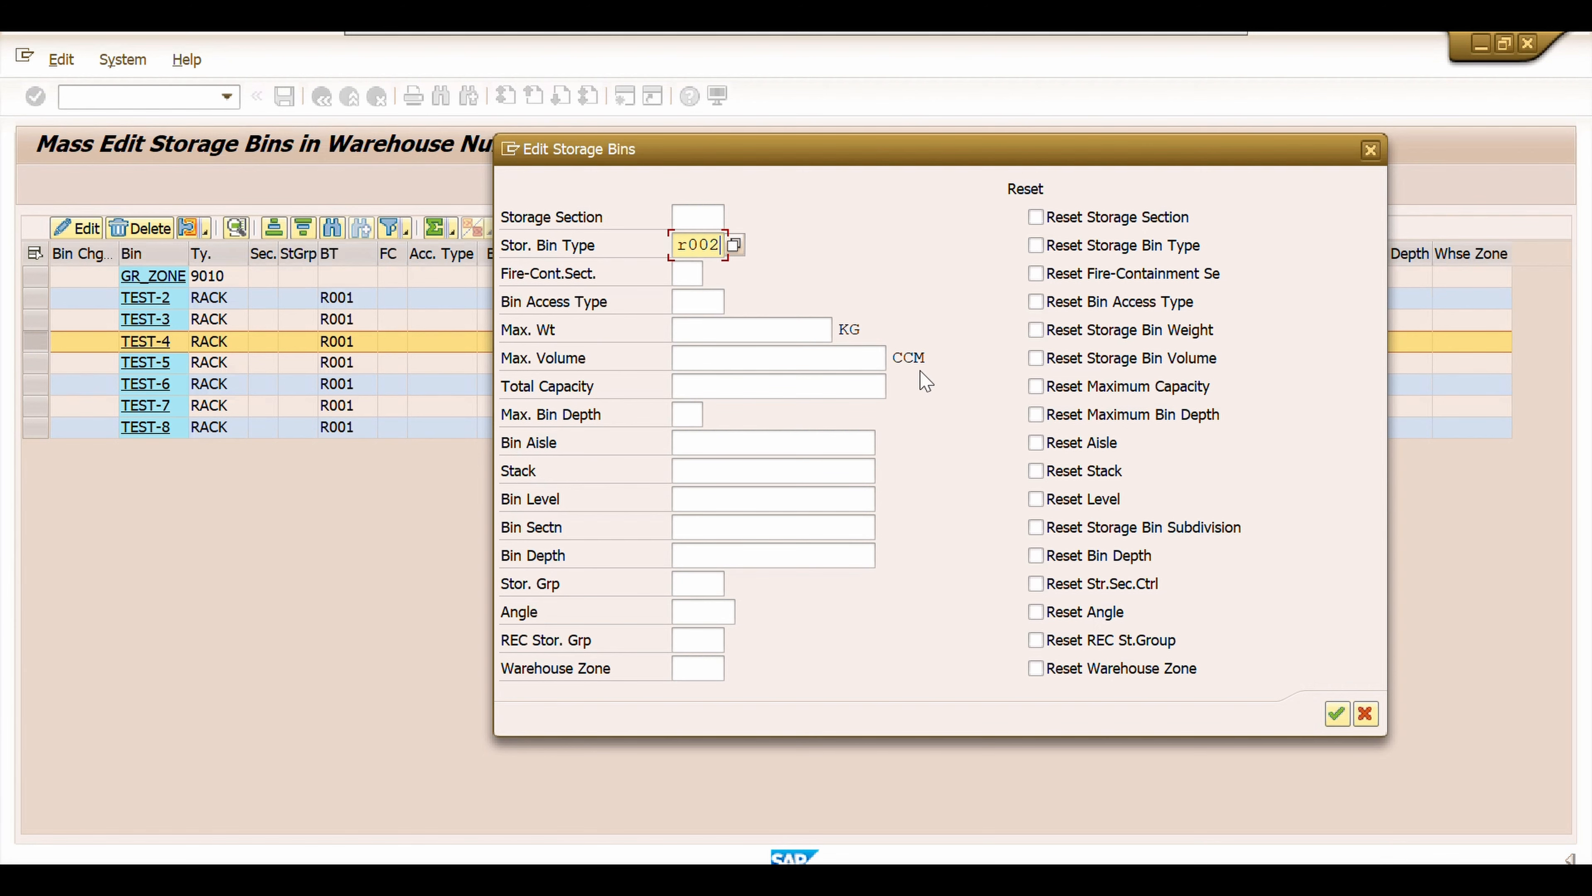
pyautogui.moveTo(864, 159); pyautogui.dragTo(852, 221)
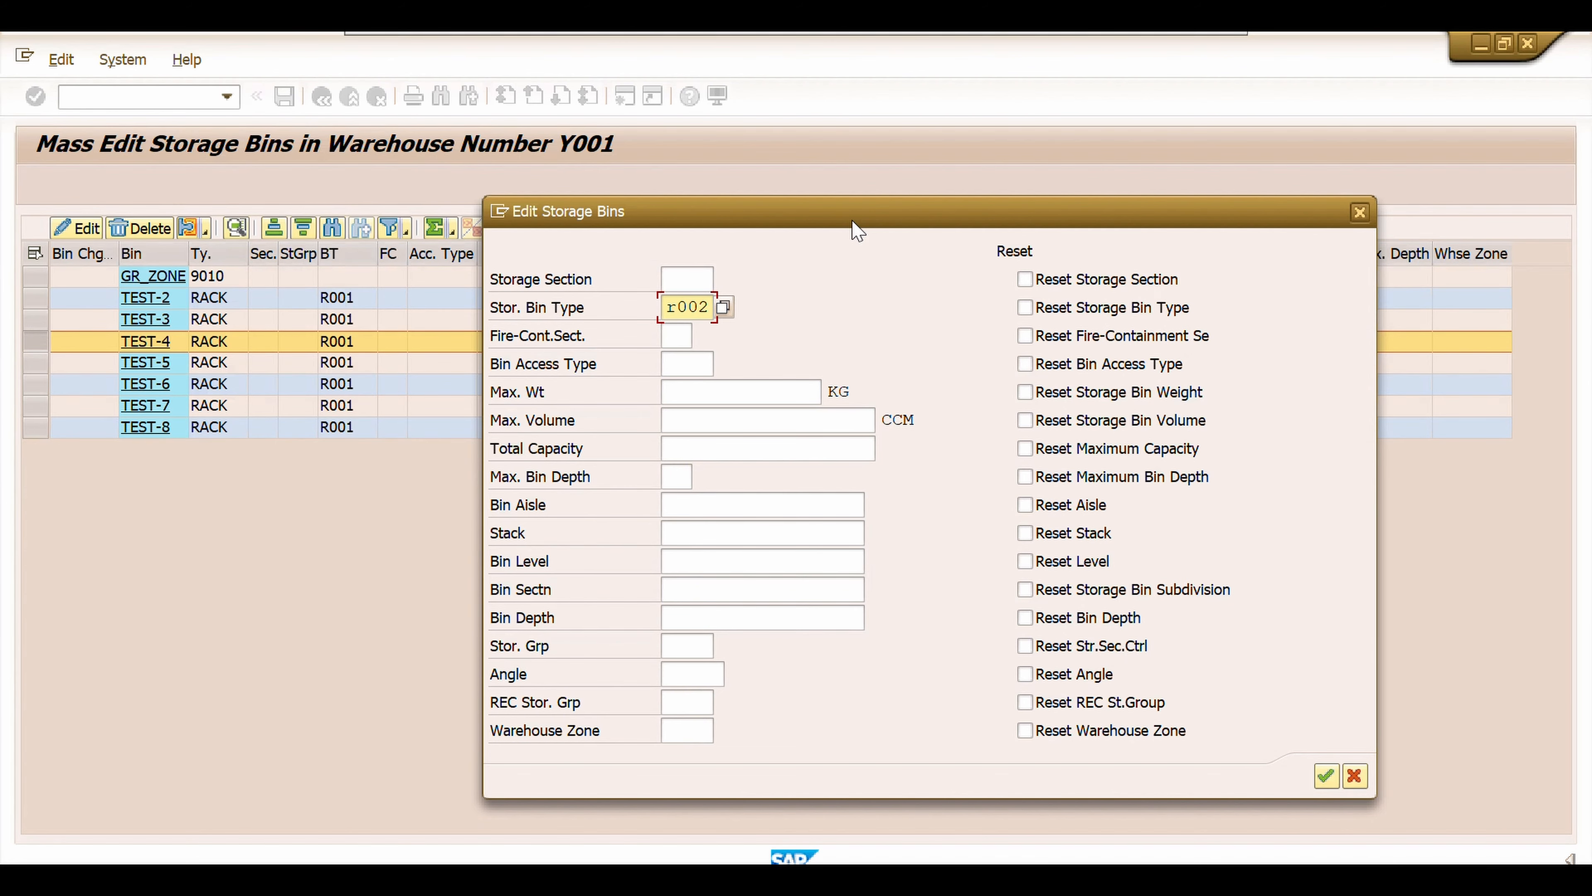
pyautogui.moveTo(842, 210); pyautogui.dragTo(826, 167)
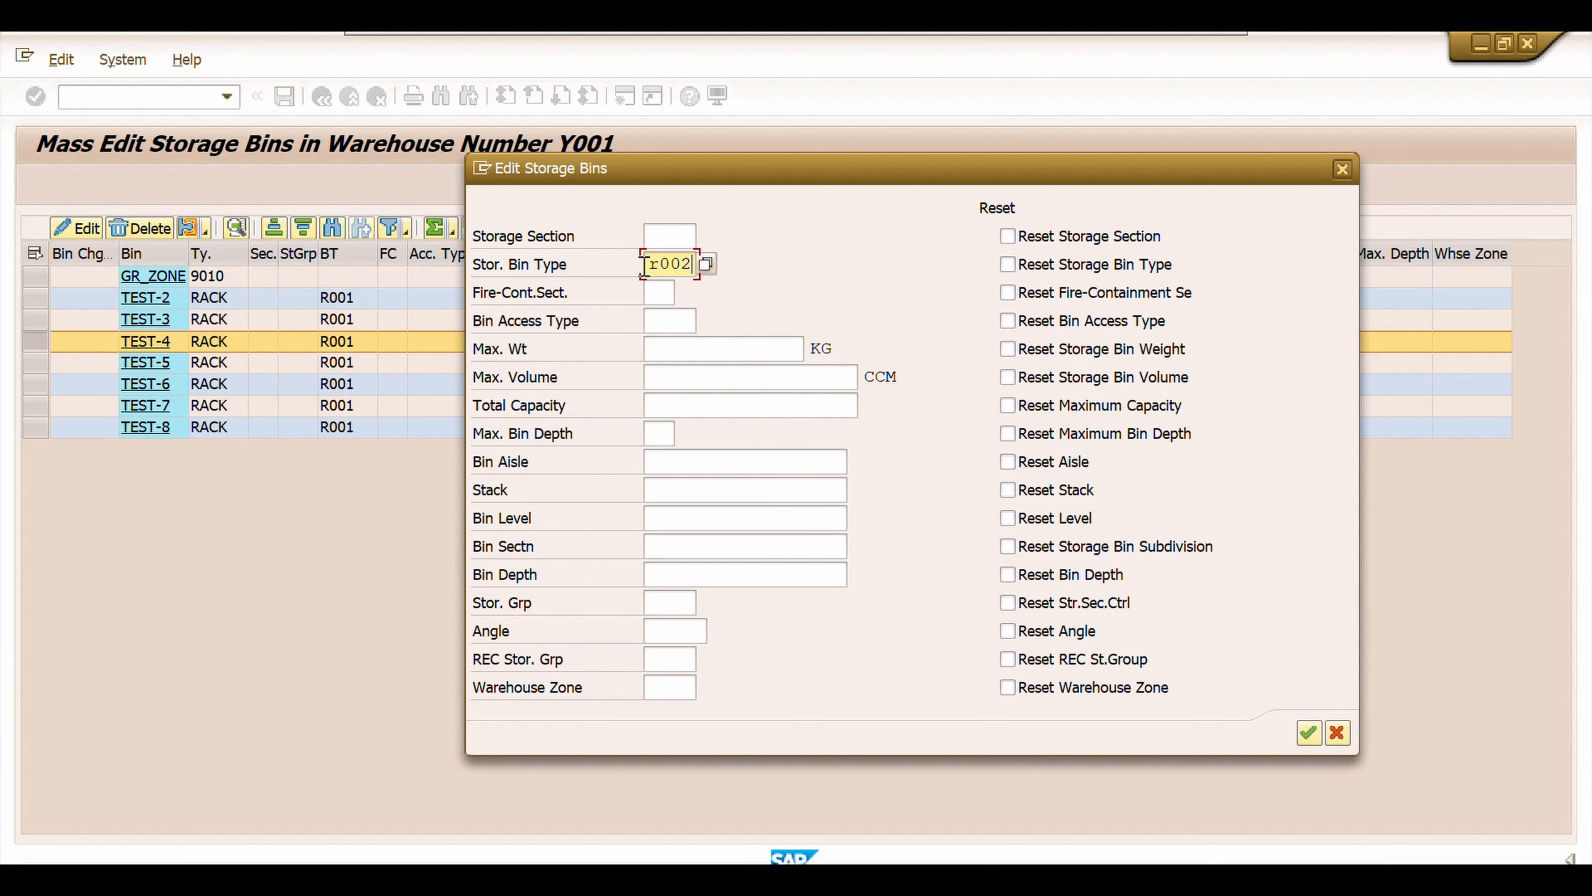
pyautogui.click(1309, 733)
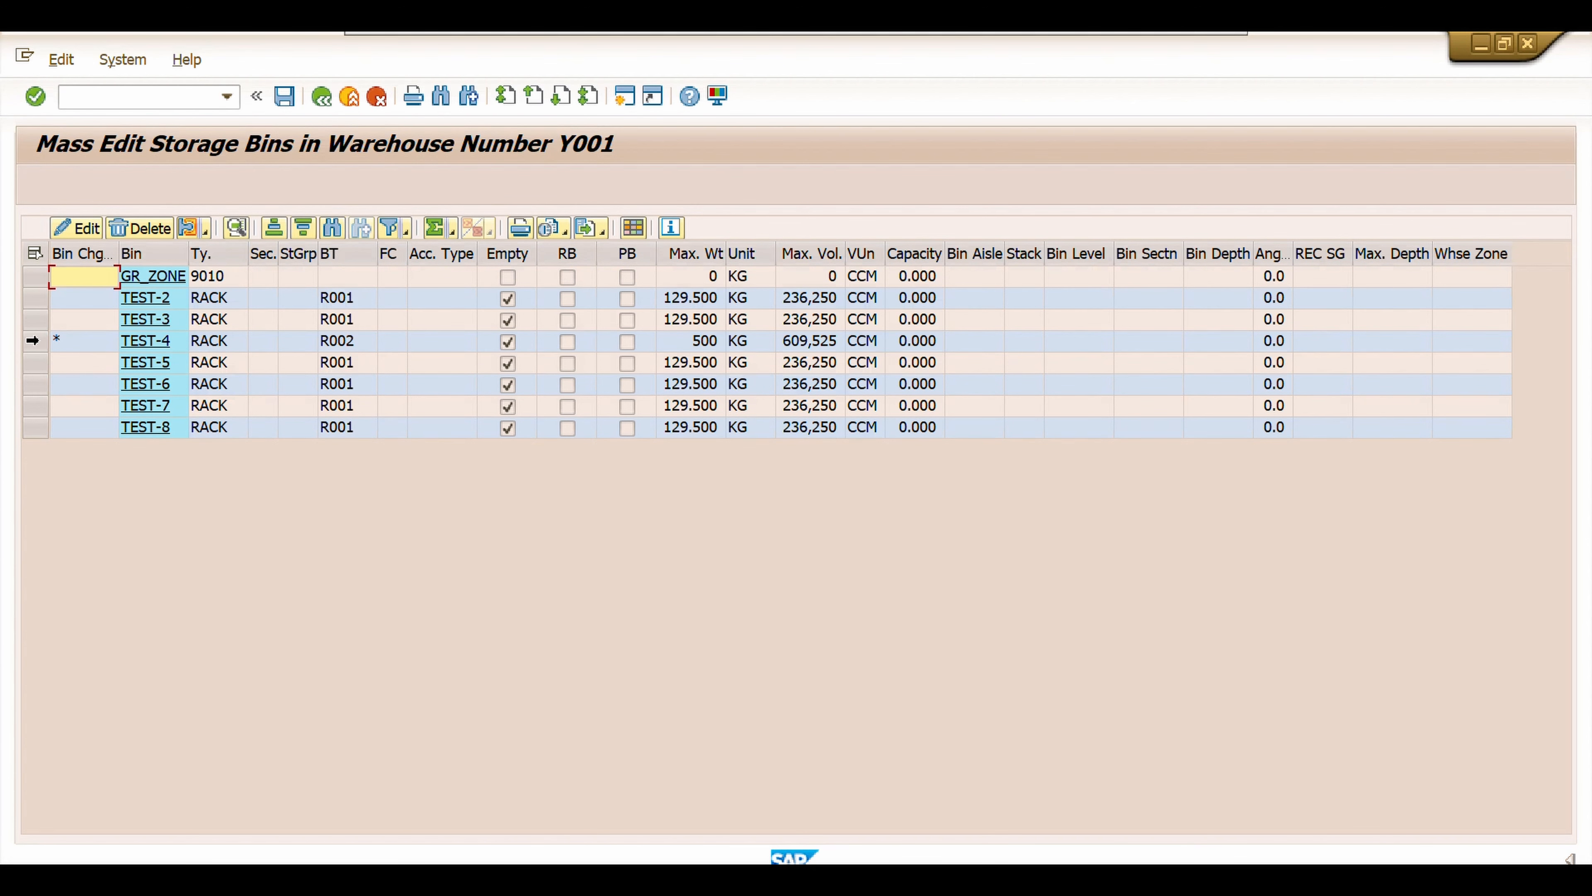
pyautogui.click(35, 341)
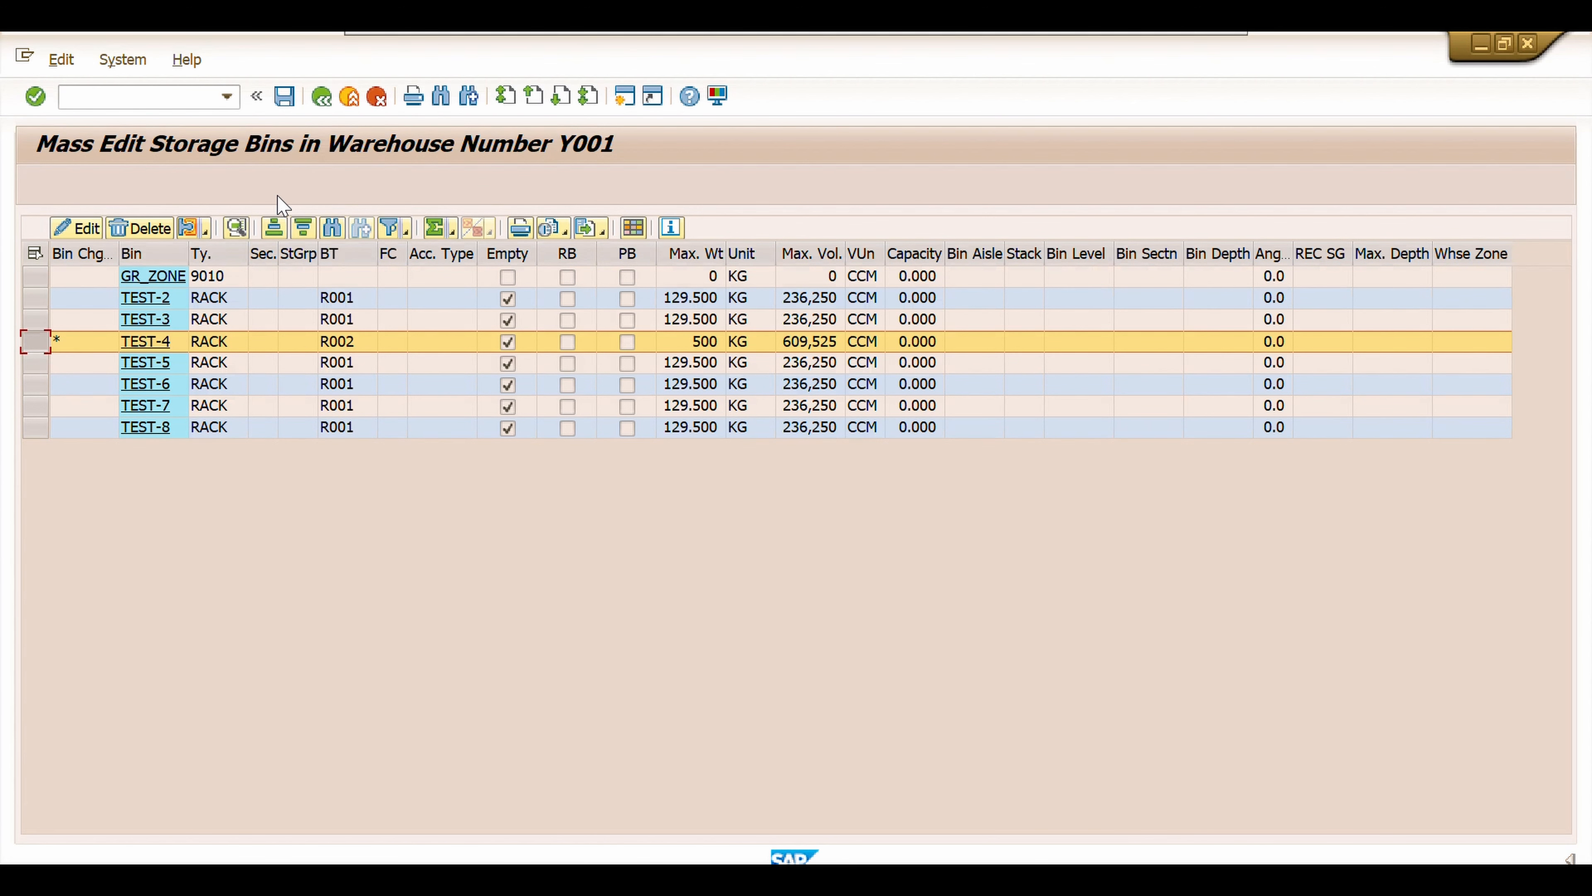
pyautogui.hotkey('ctrl', 's')
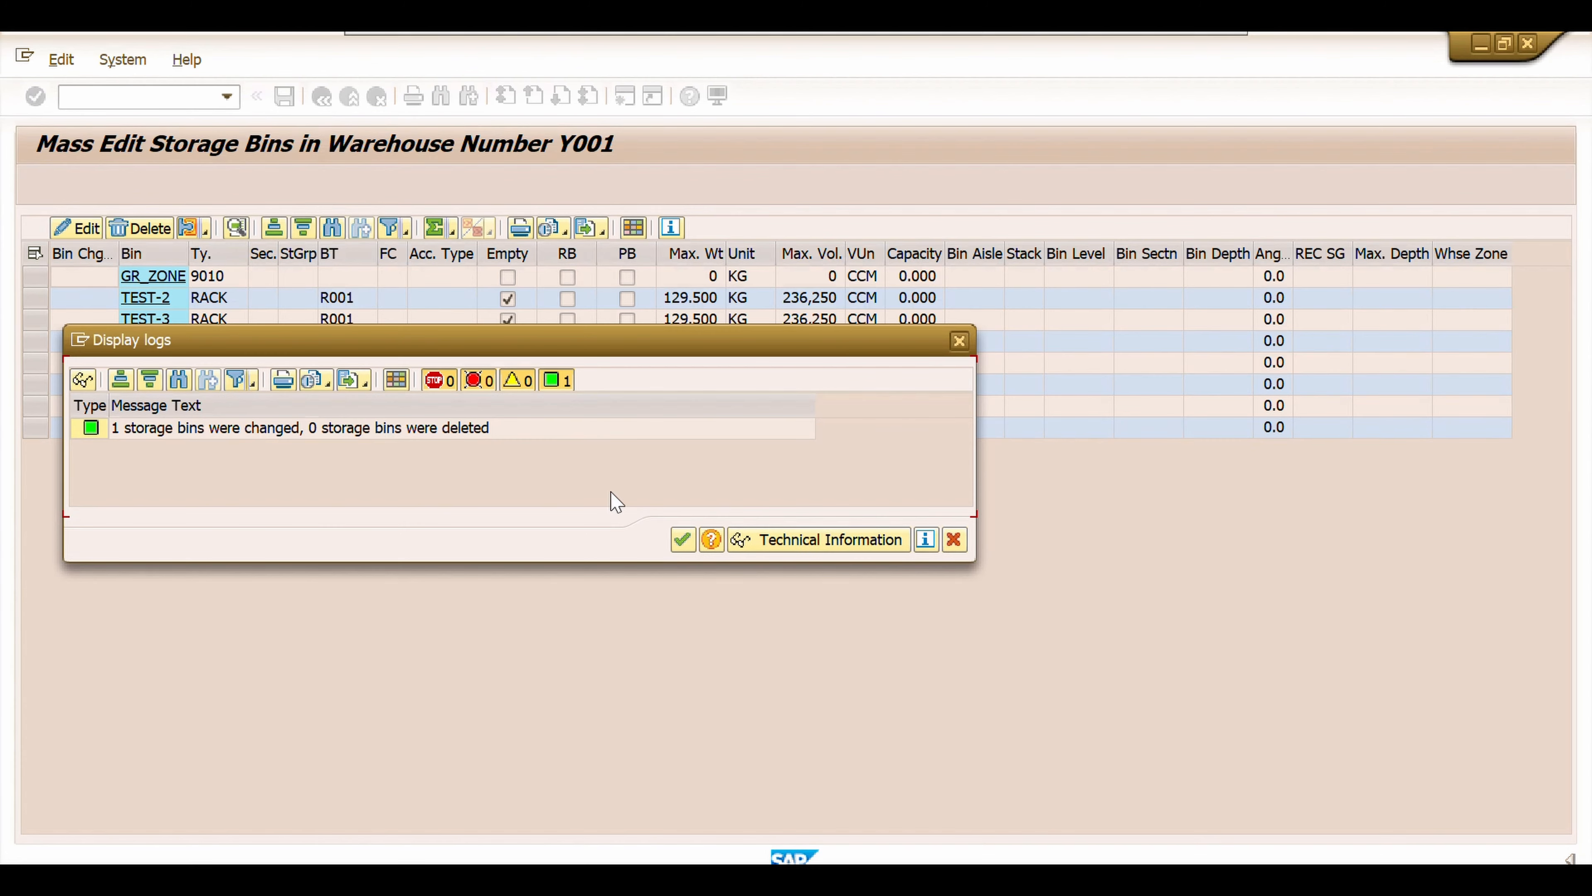
pyautogui.click(682, 539)
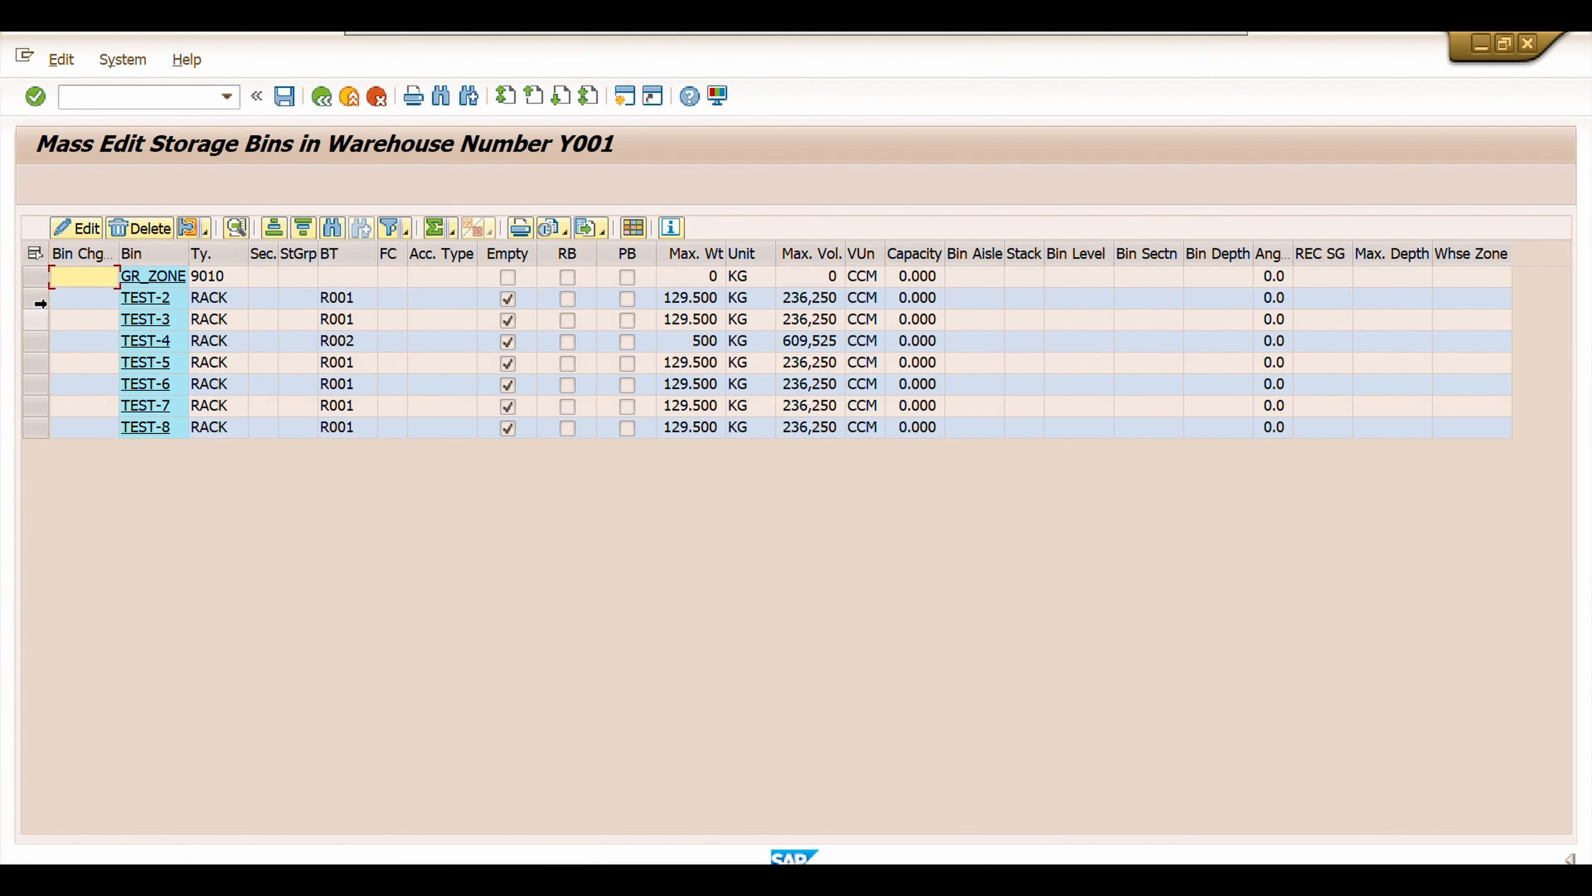
# - Reset the storage bin type of bins TEST-2 through TEST-8 in one mass edit, save it and close the log
pyautogui.click(41, 304)
pyautogui.click(44, 363)
pyautogui.click(41, 300)
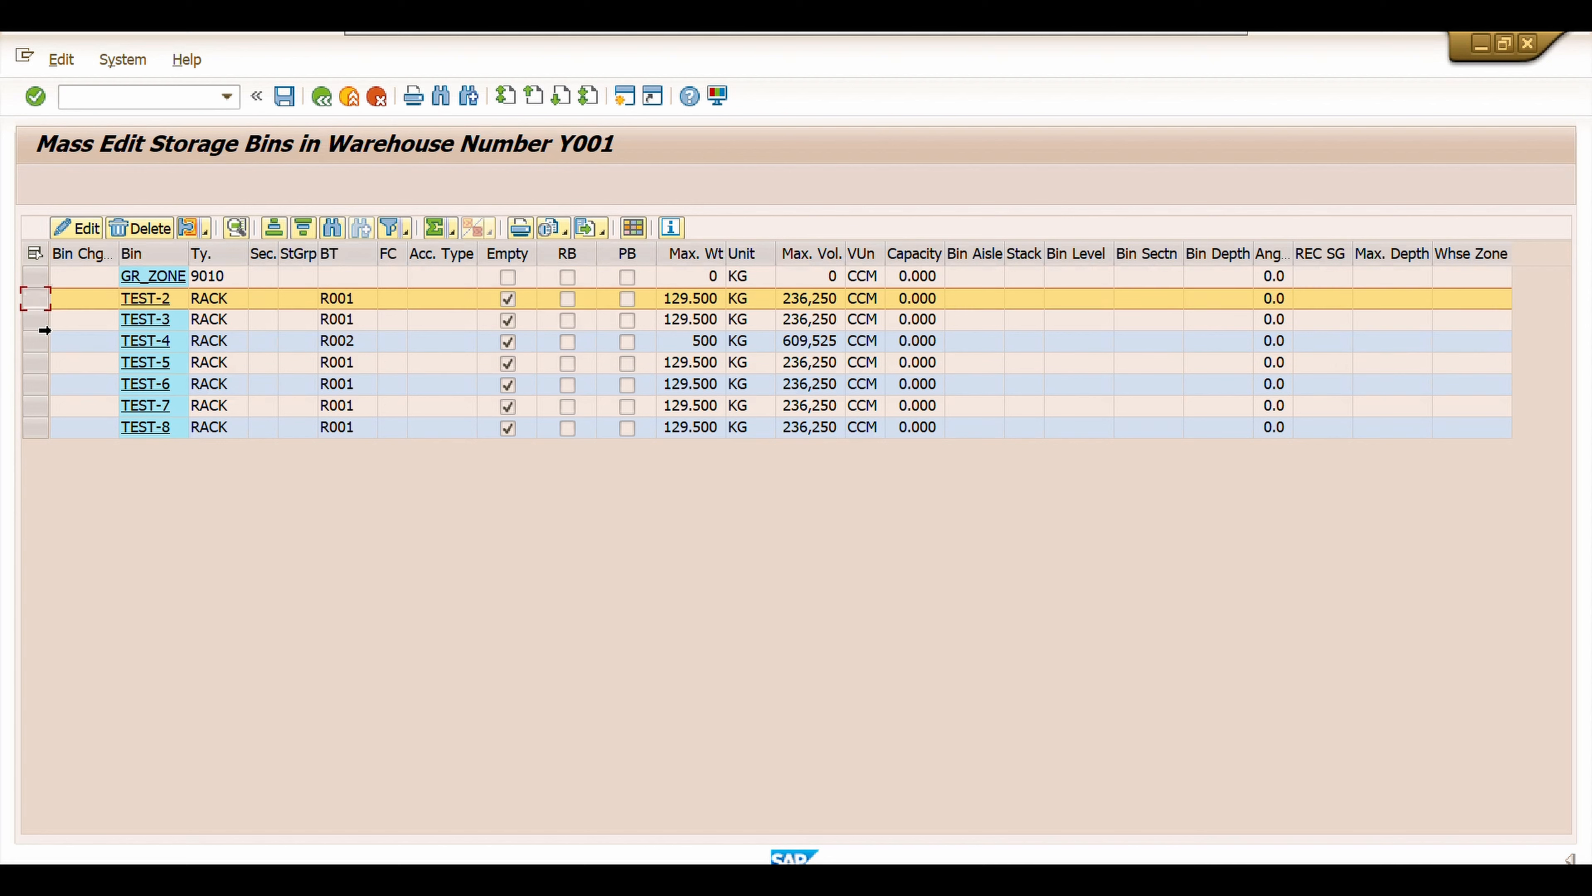
pyautogui.moveTo(44, 330); pyautogui.dragTo(43, 426)
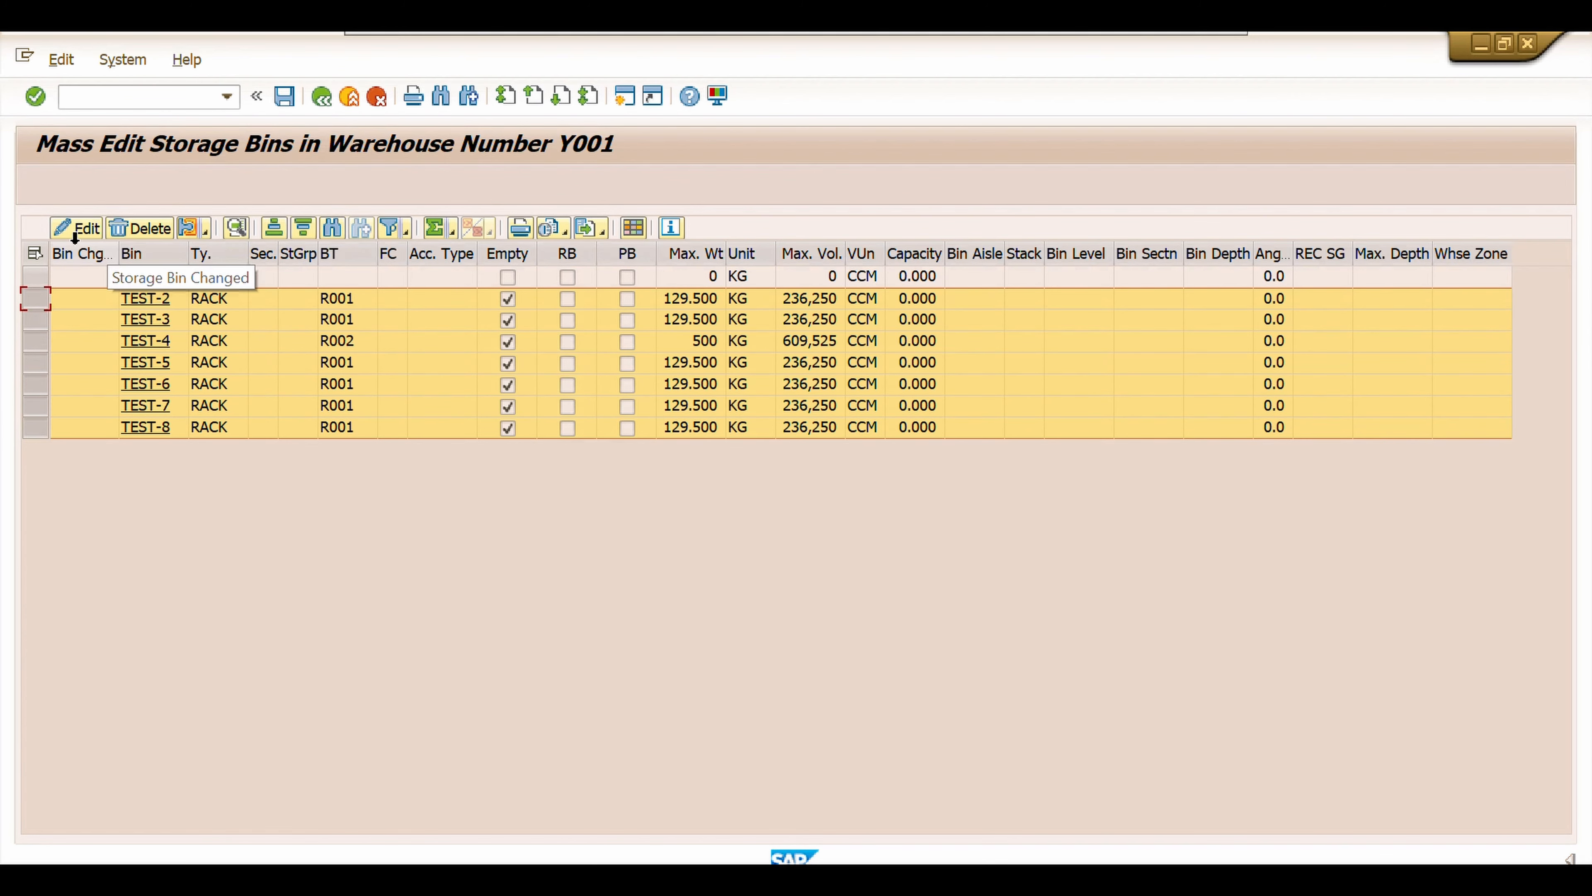
pyautogui.click(76, 228)
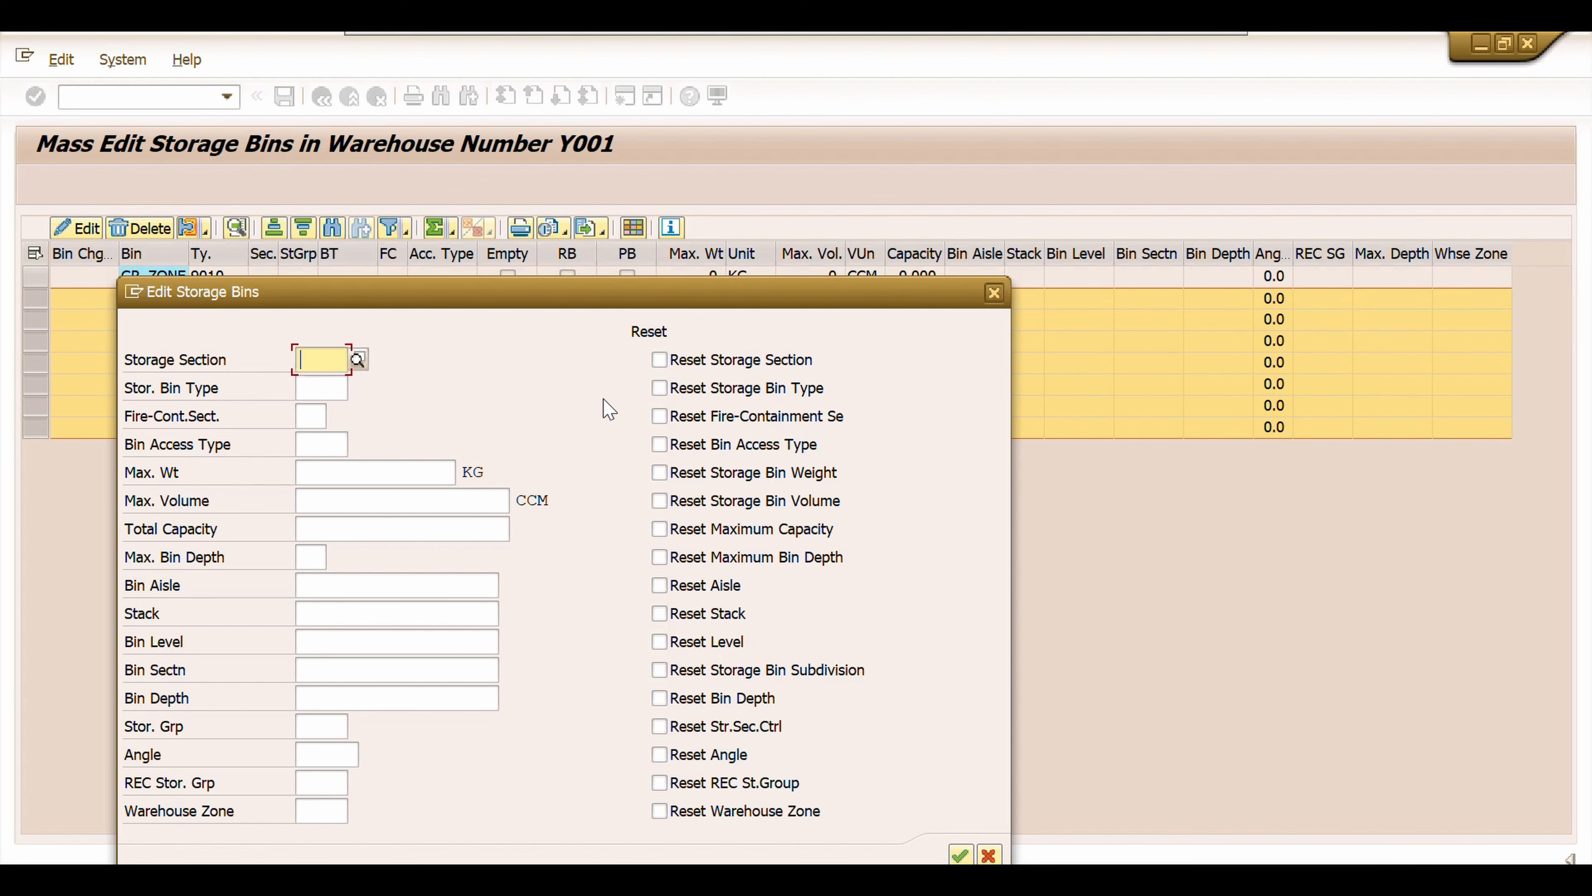
pyautogui.click(659, 388)
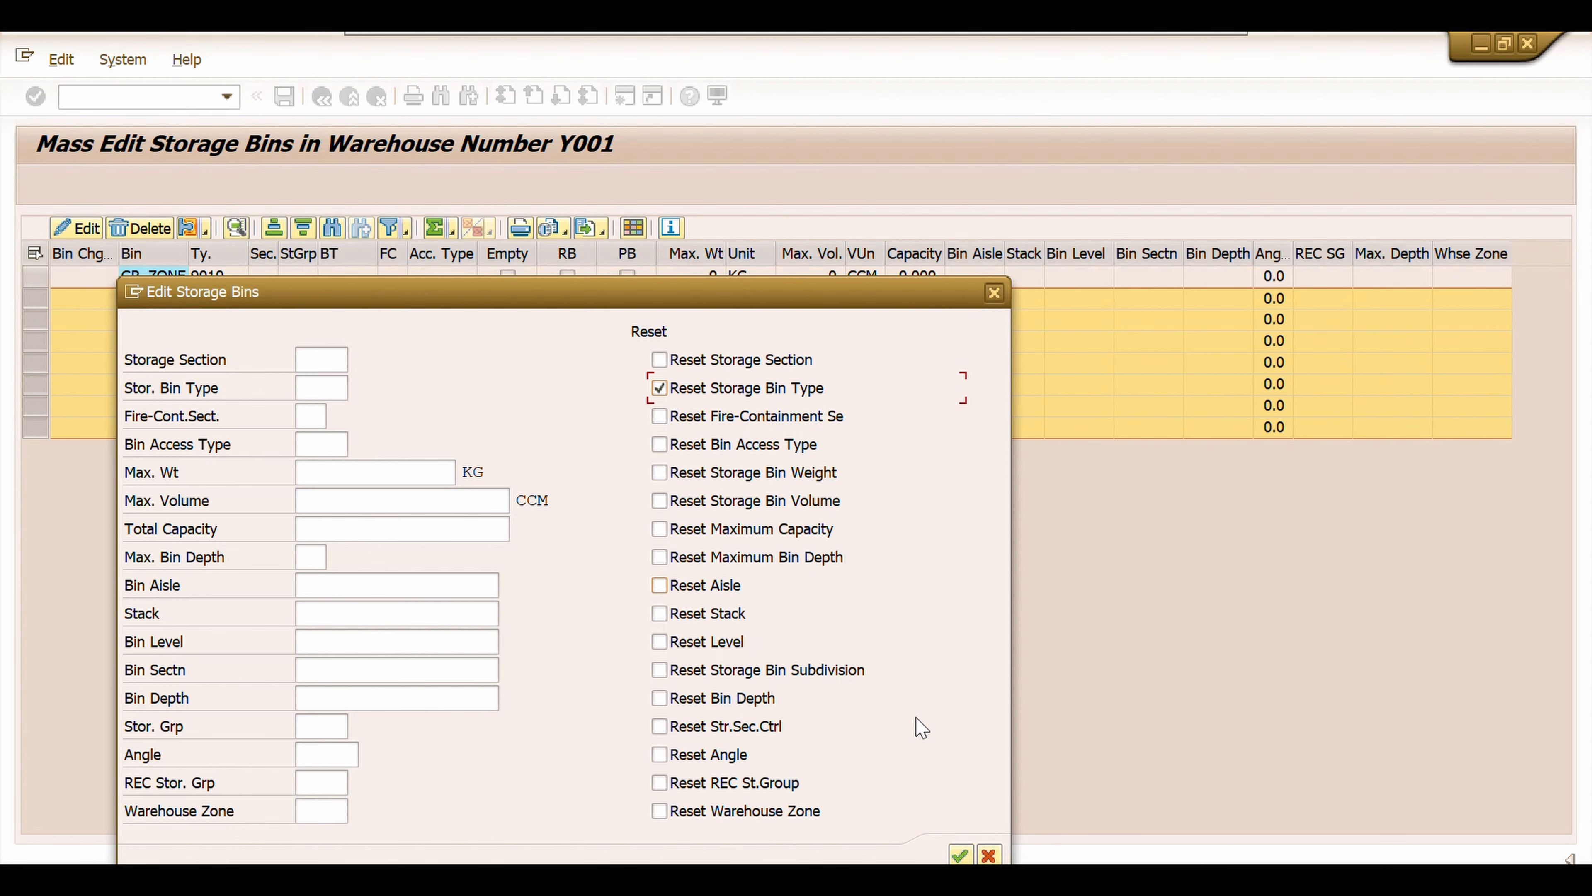
pyautogui.click(961, 855)
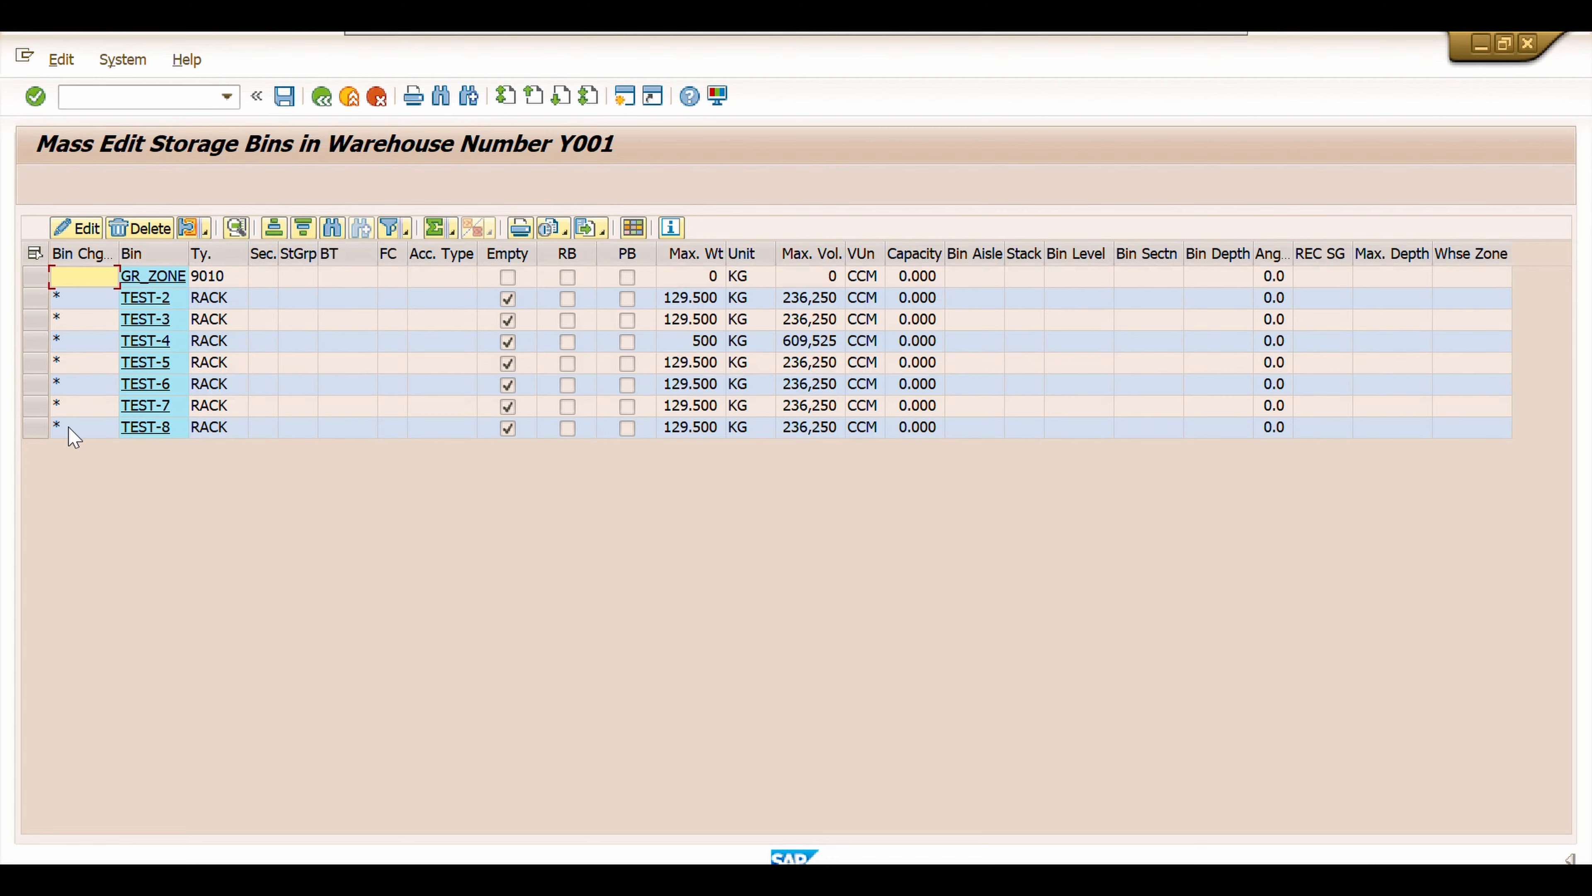
pyautogui.click(284, 96)
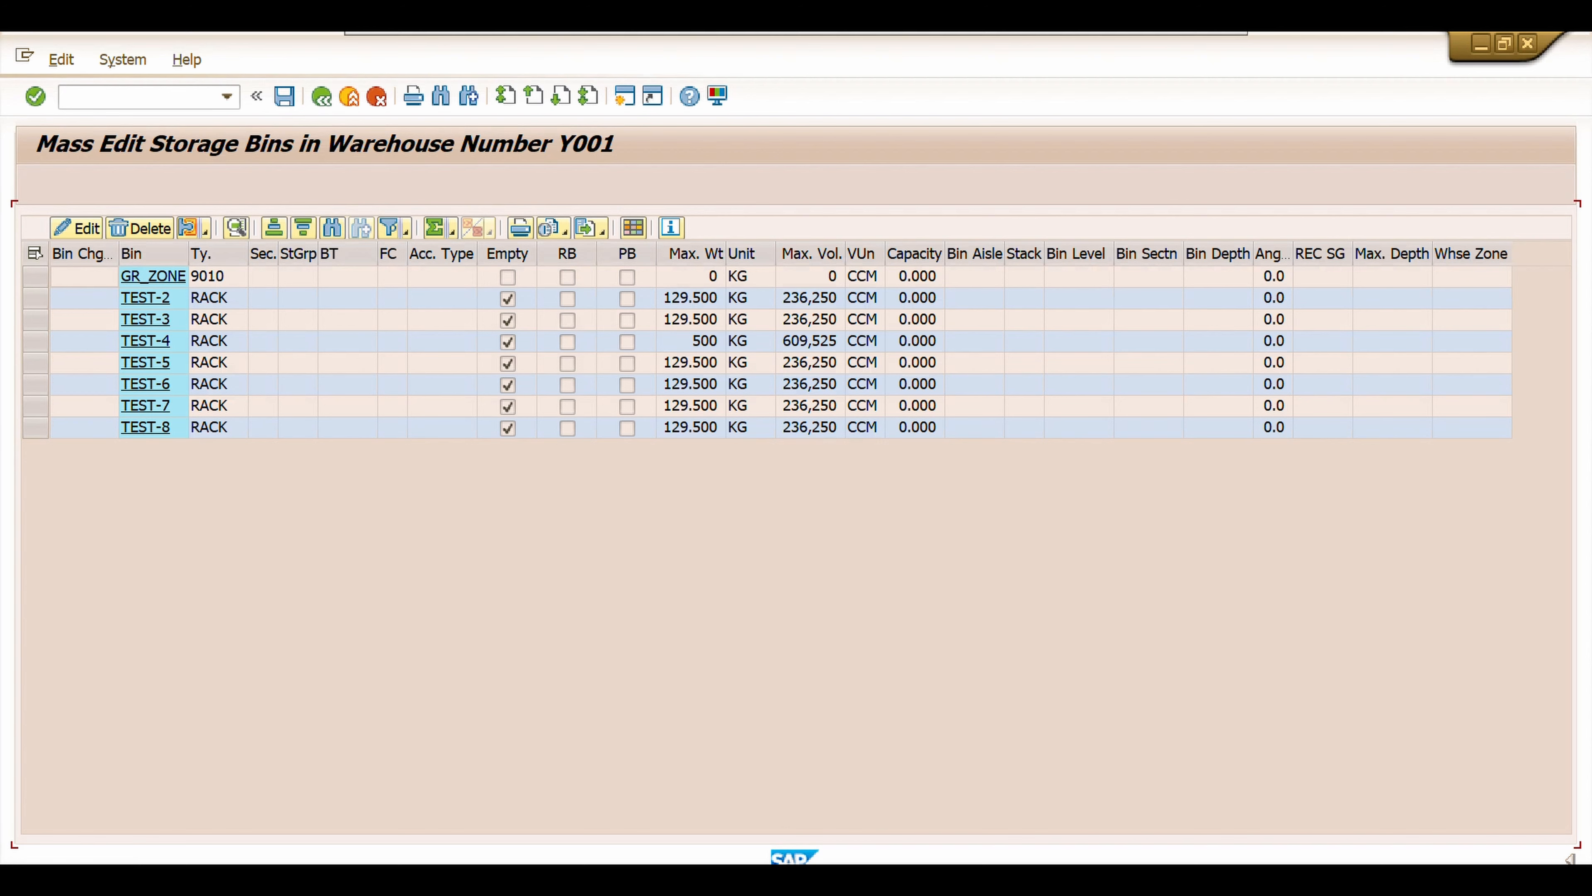
pyautogui.click(685, 541)
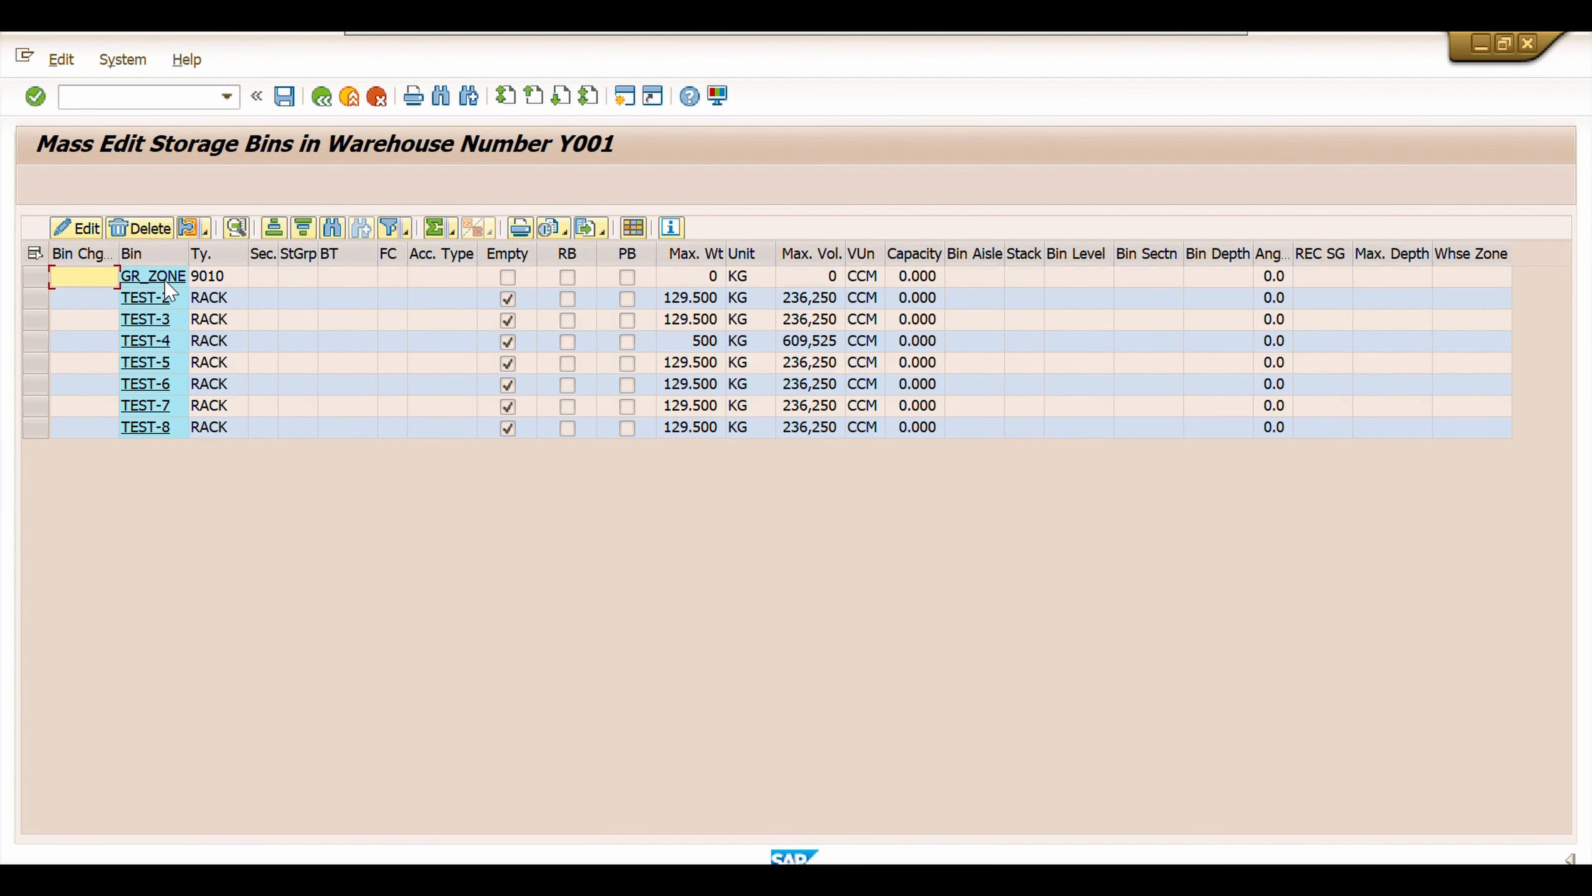
# - Open transaction /scwm/ls02 in a new session and load storage bin TEST-4 of warehouse Y001 for editing
pyautogui.click(86, 99)
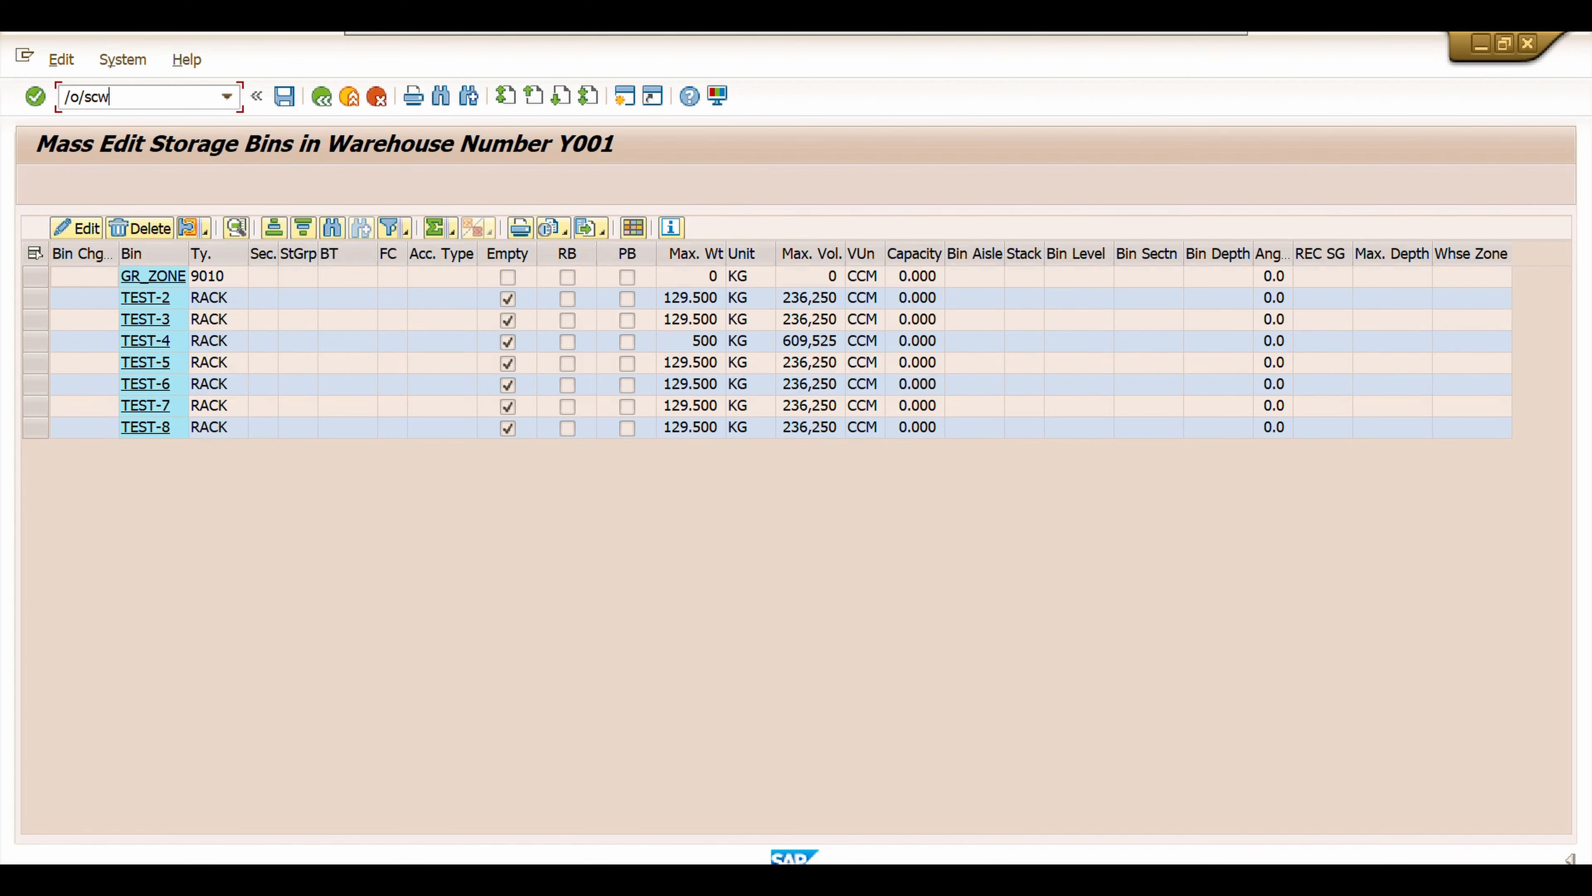
pyautogui.write('/o/scwm/ls02')
pyautogui.press('Return')
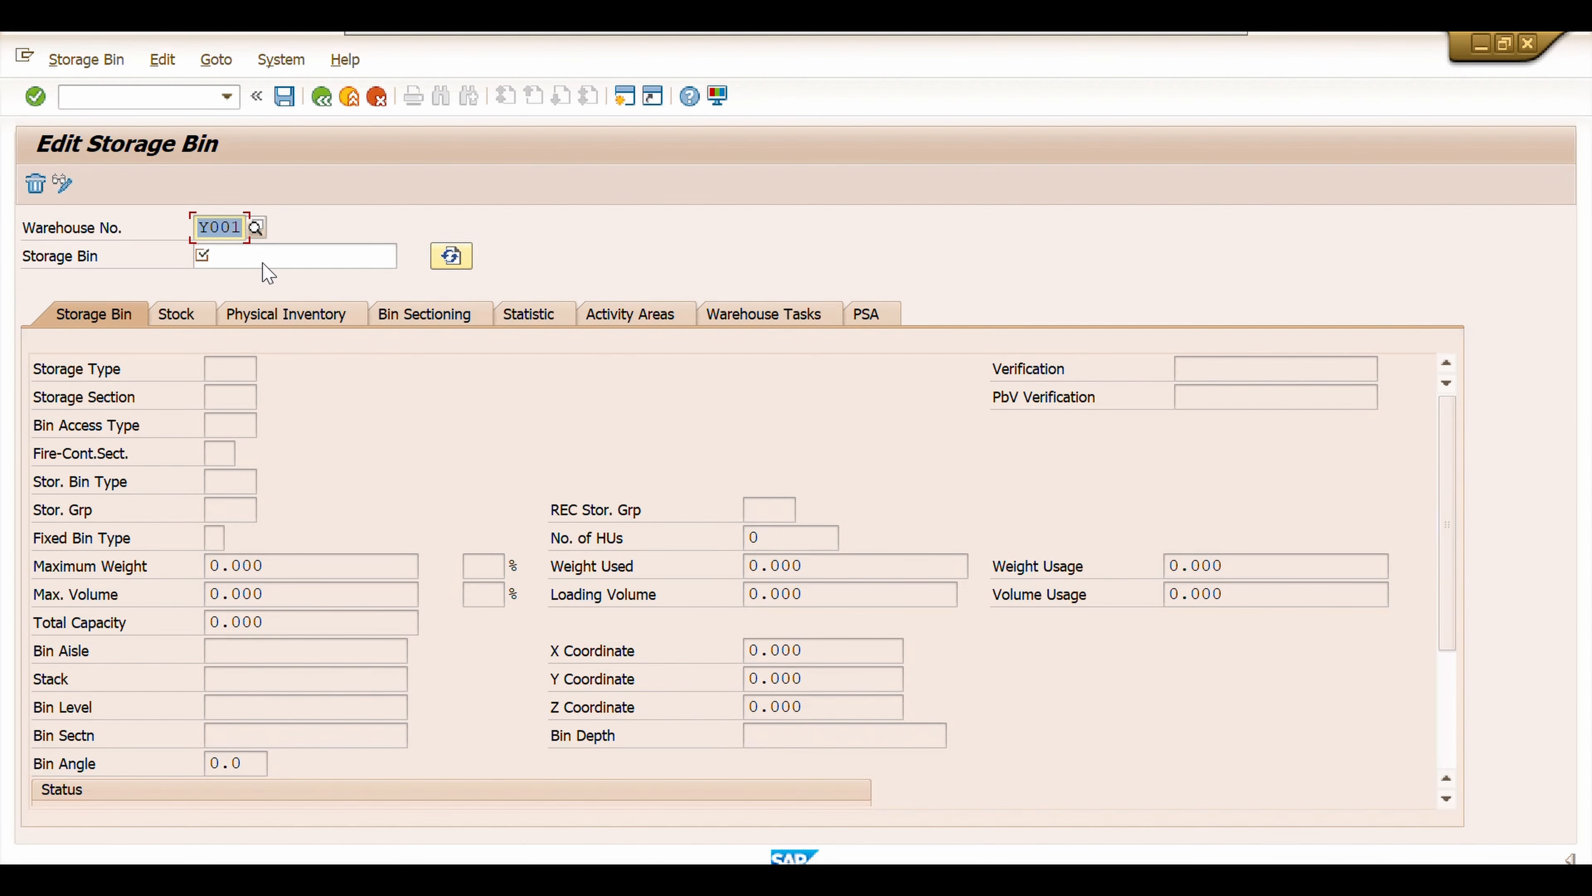
pyautogui.click(261, 252)
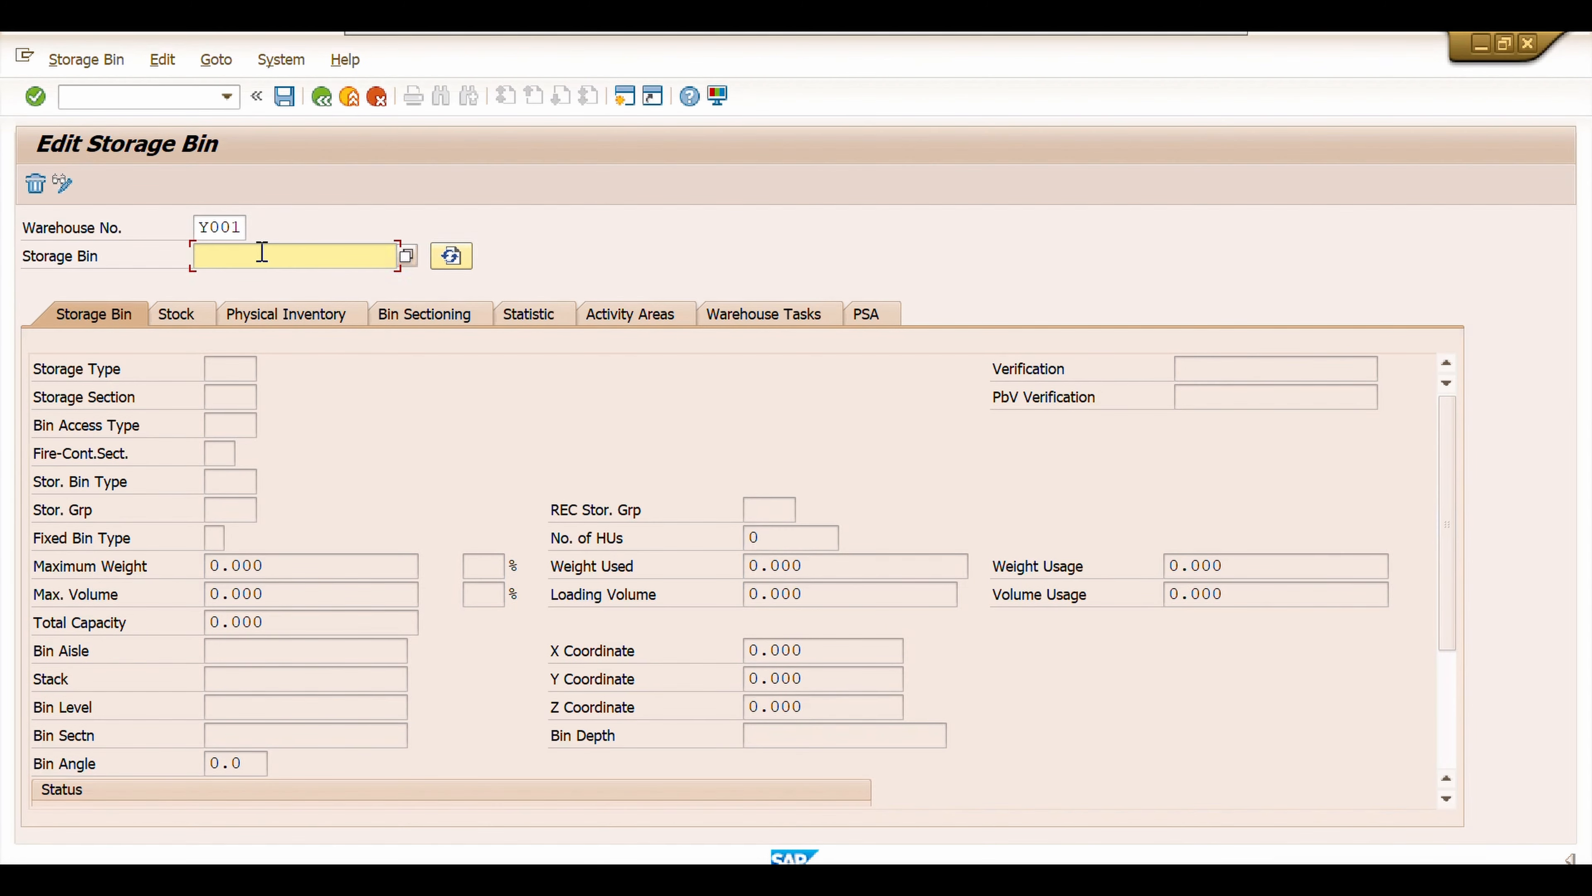
pyautogui.write('test-4')
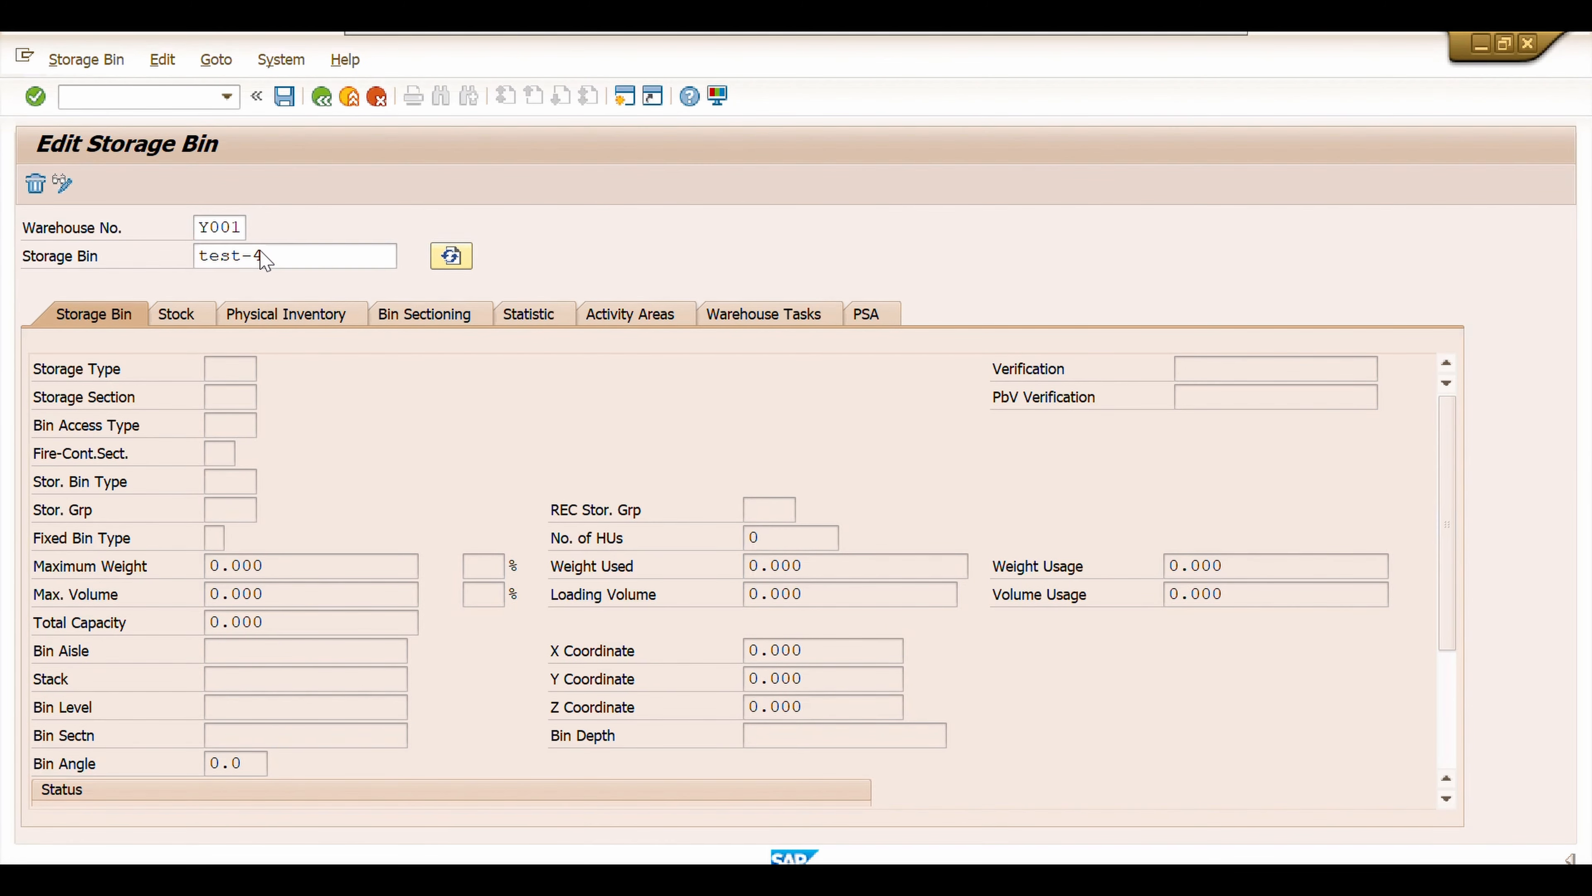
pyautogui.press('Return')
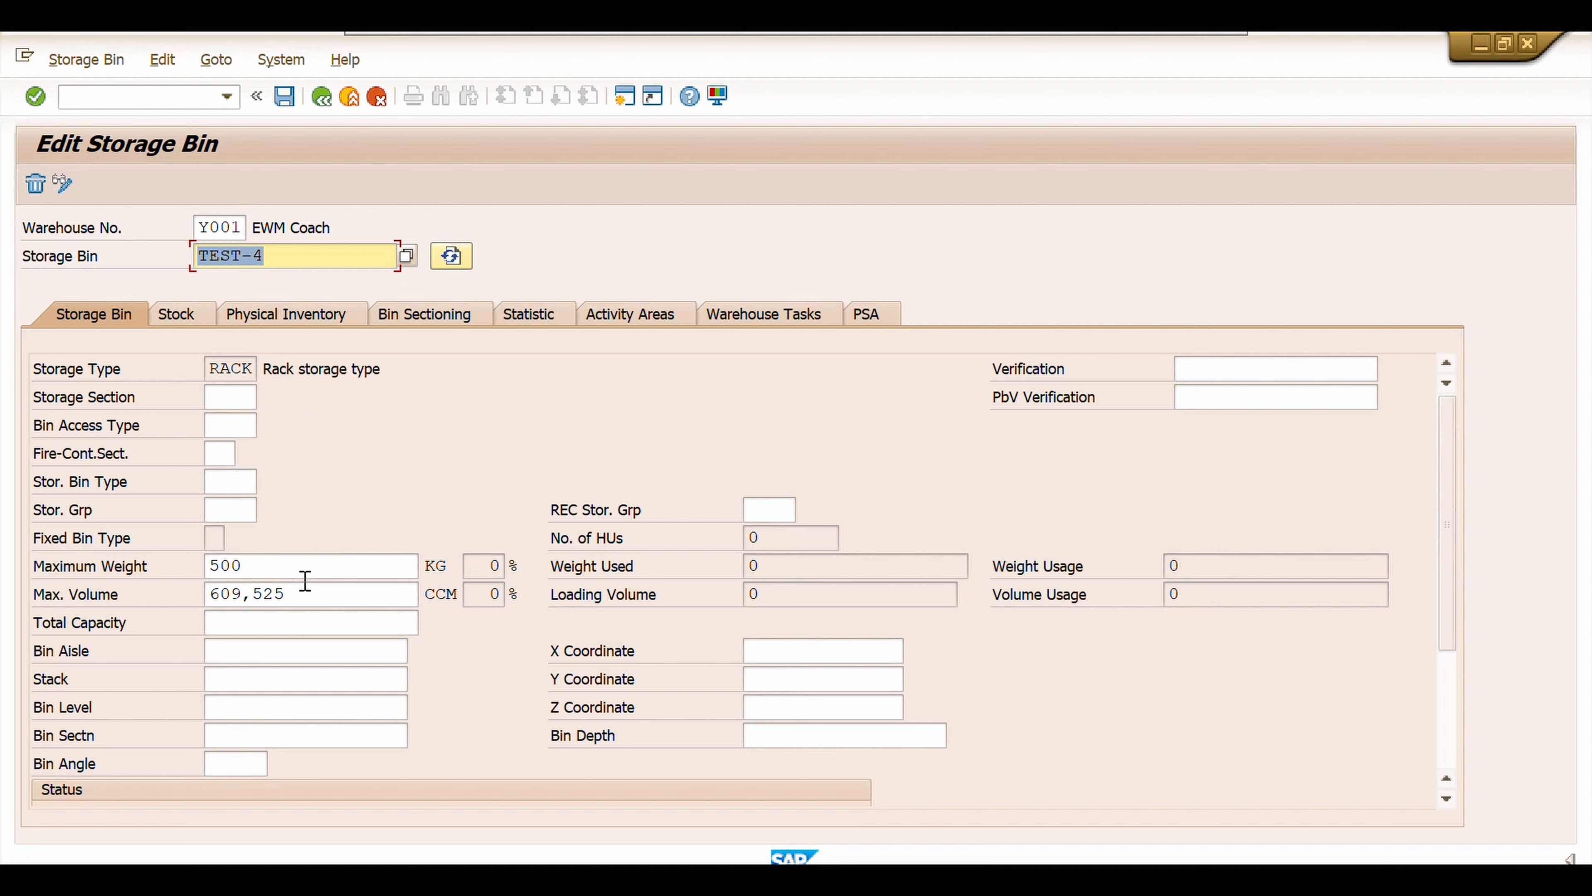
# - Assign storage bin type R001 to TEST-4 and save the storage bin
pyautogui.click(232, 400)
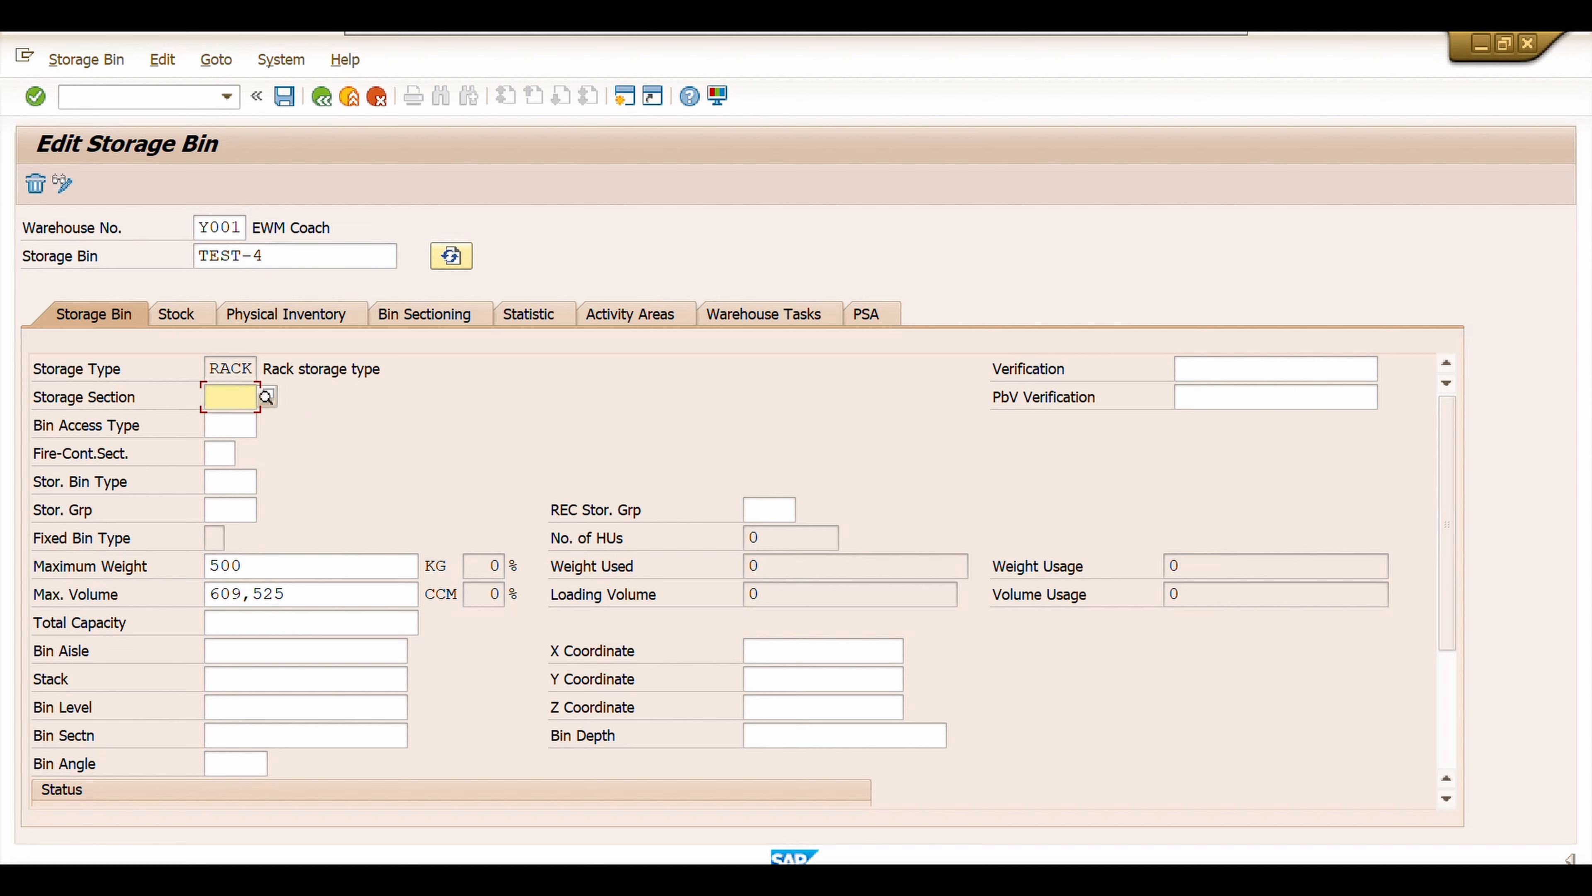
pyautogui.click(228, 421)
pyautogui.click(232, 401)
pyautogui.click(230, 428)
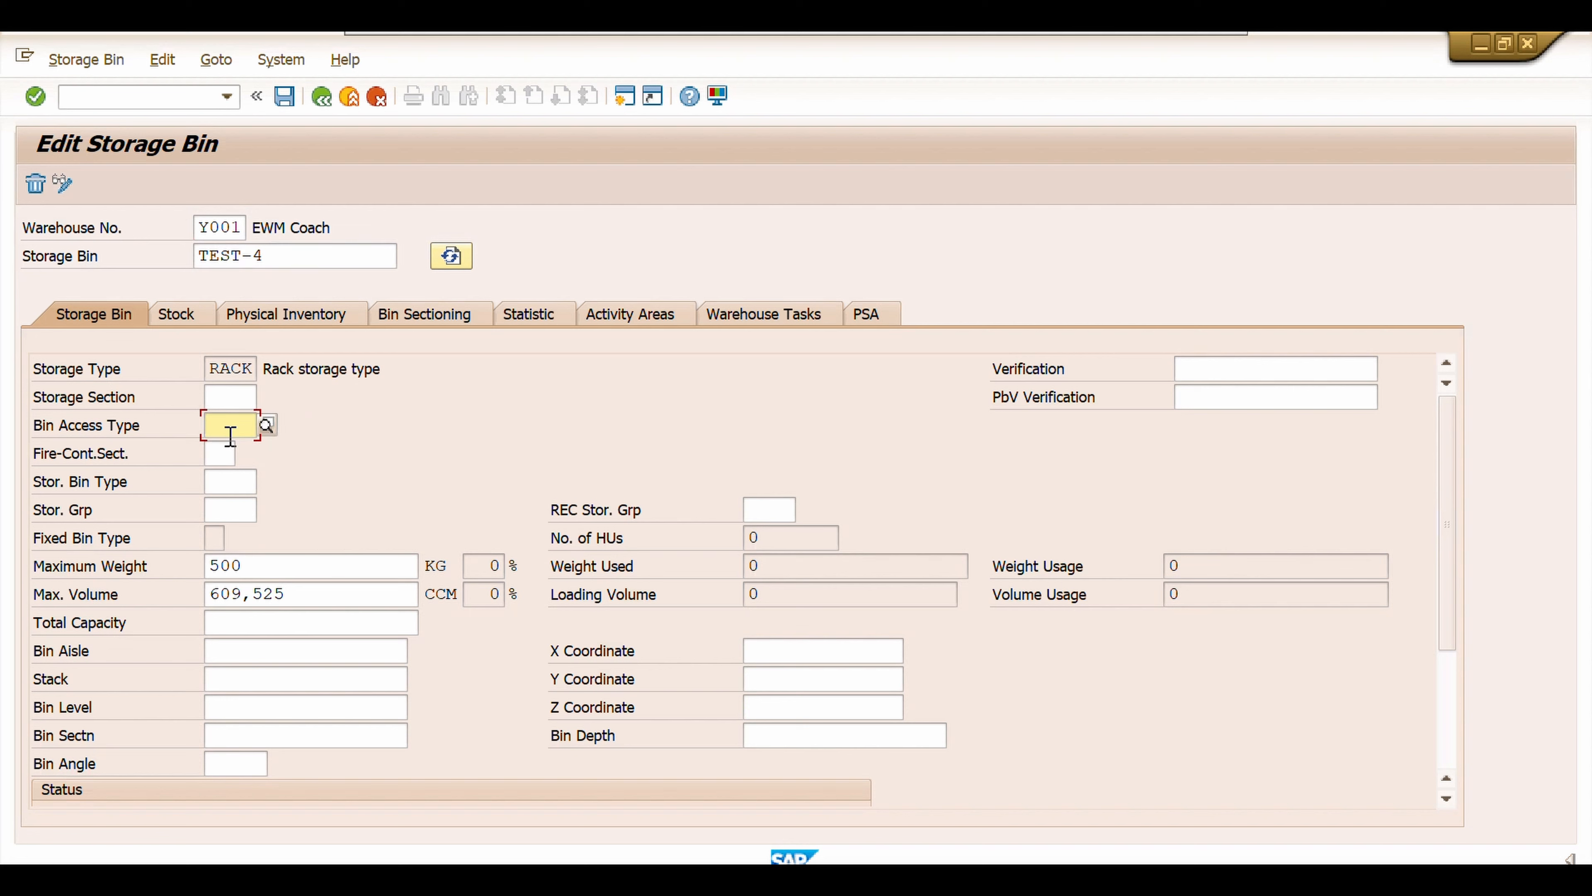
pyautogui.click(220, 483)
pyautogui.write('rka')
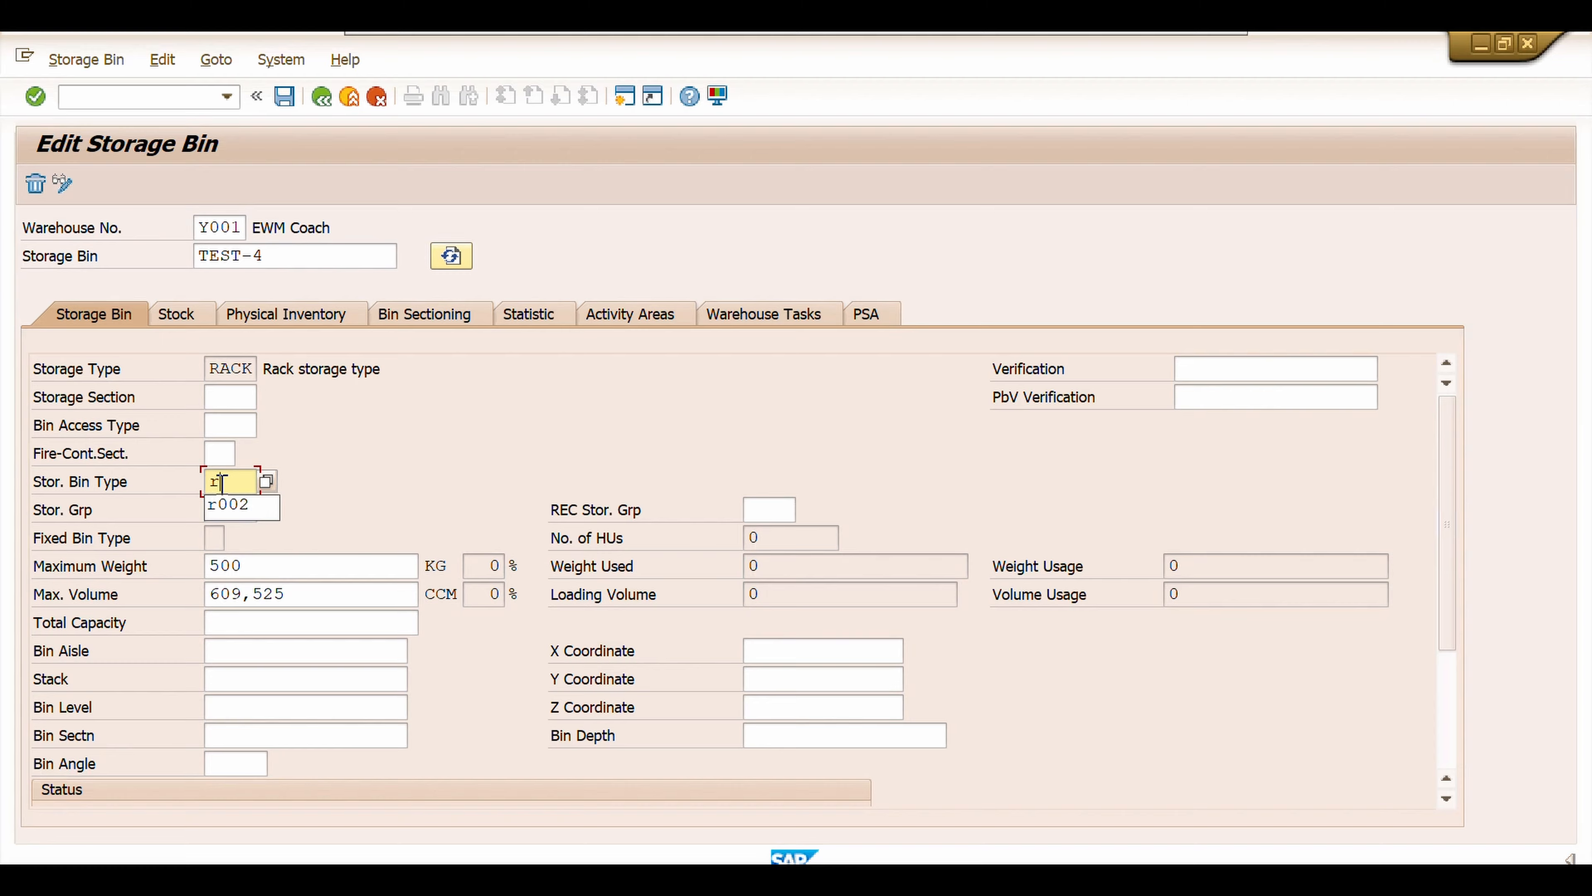
pyautogui.press('BackSpace')
pyautogui.press('BackSpace')
pyautogui.press('BackSpace')
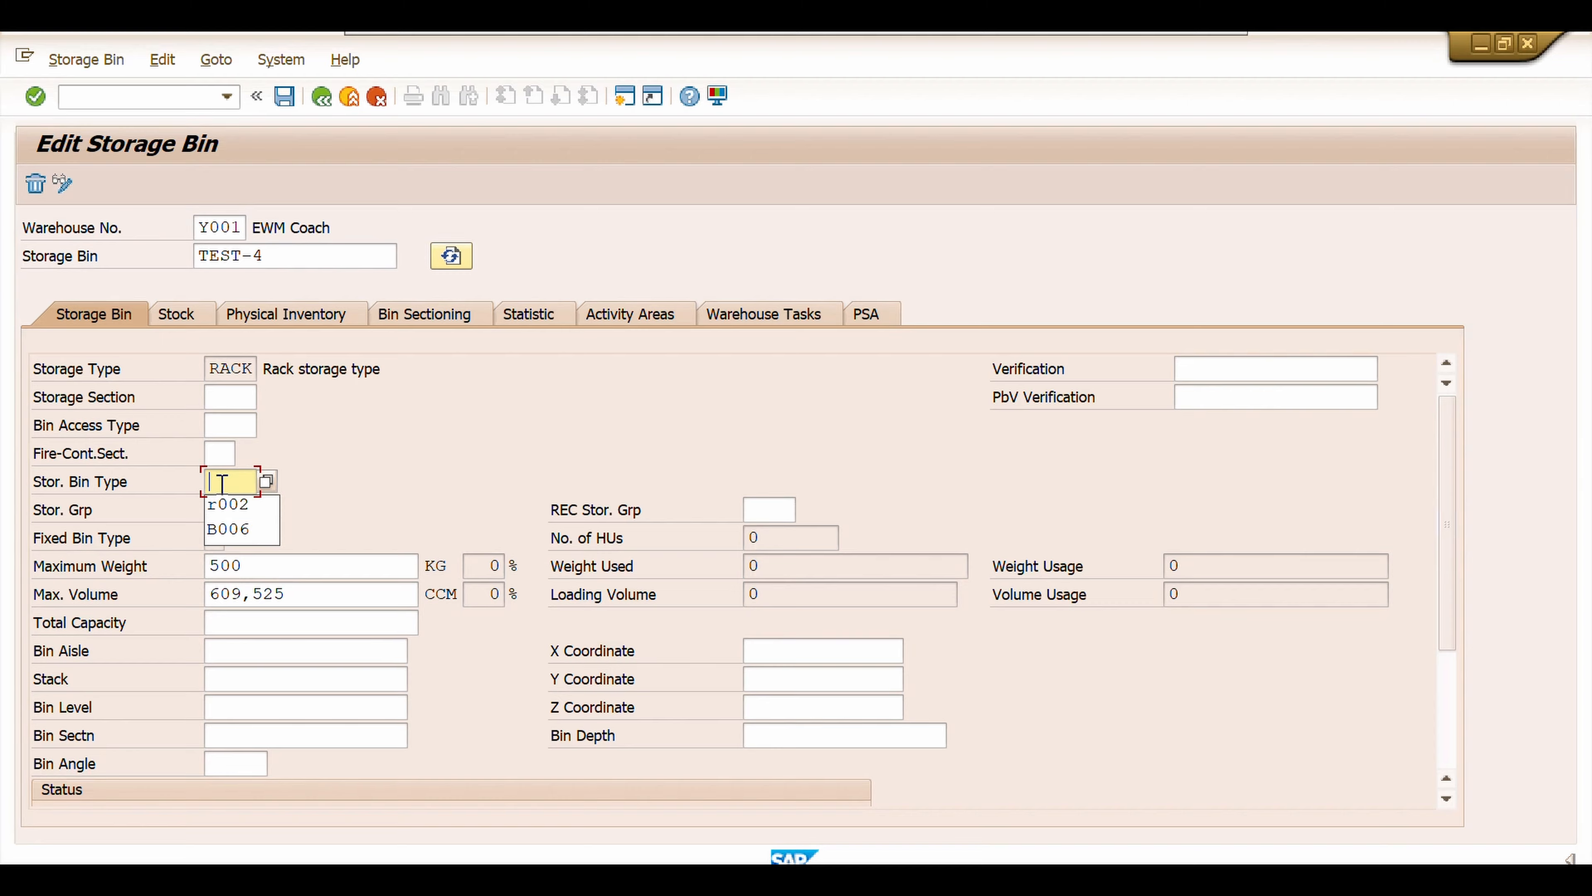
pyautogui.write('r01')
pyautogui.press('Return')
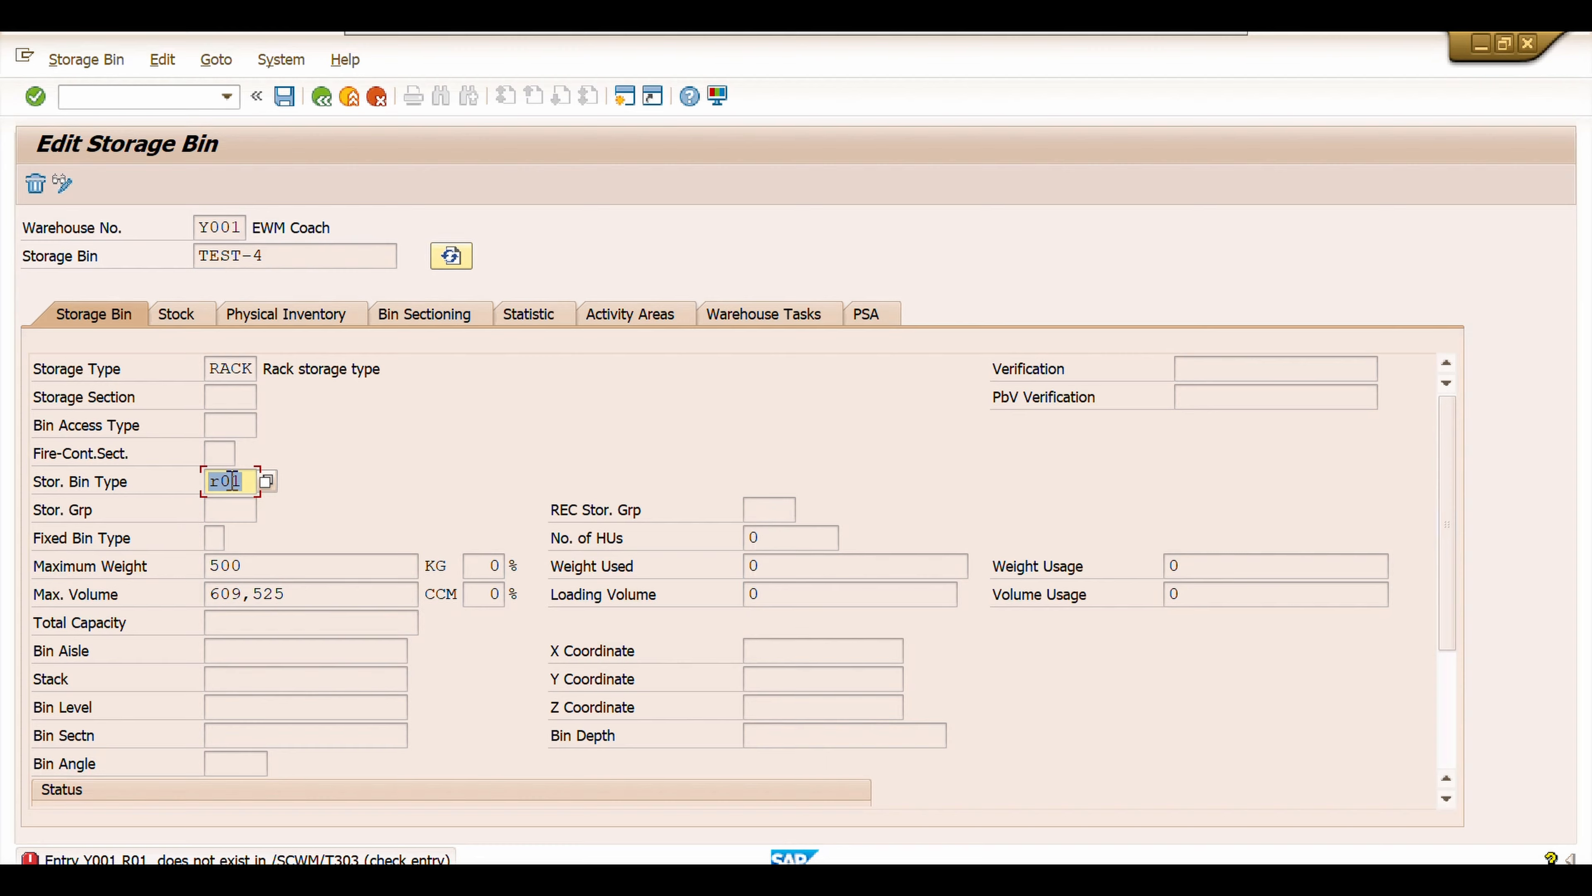
pyautogui.click(232, 481)
pyautogui.write('0')
pyautogui.press('Return')
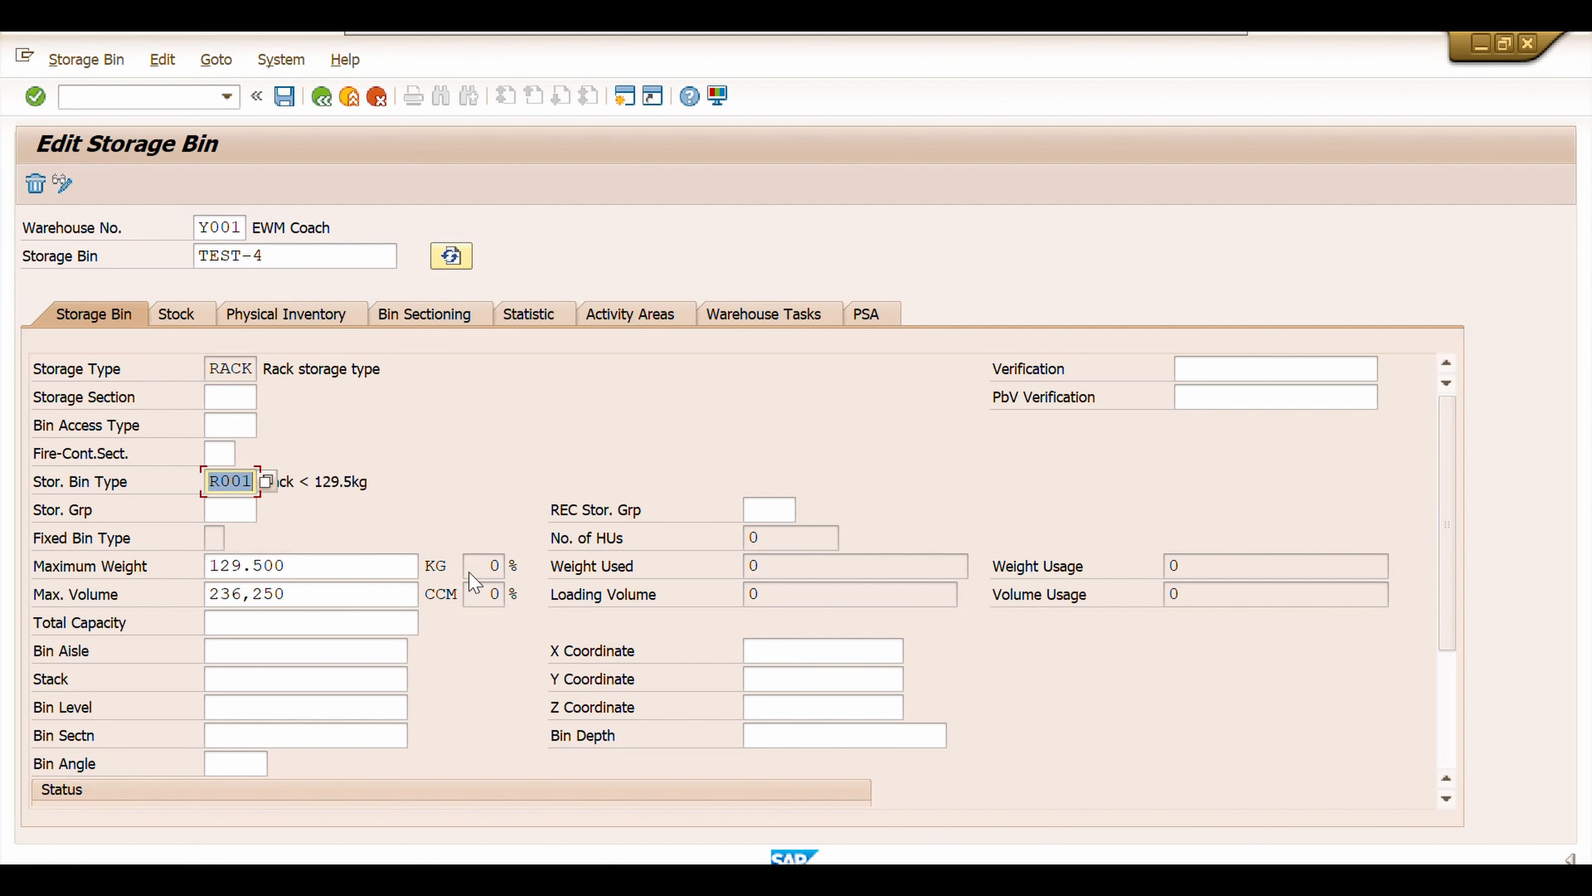
pyautogui.click(284, 96)
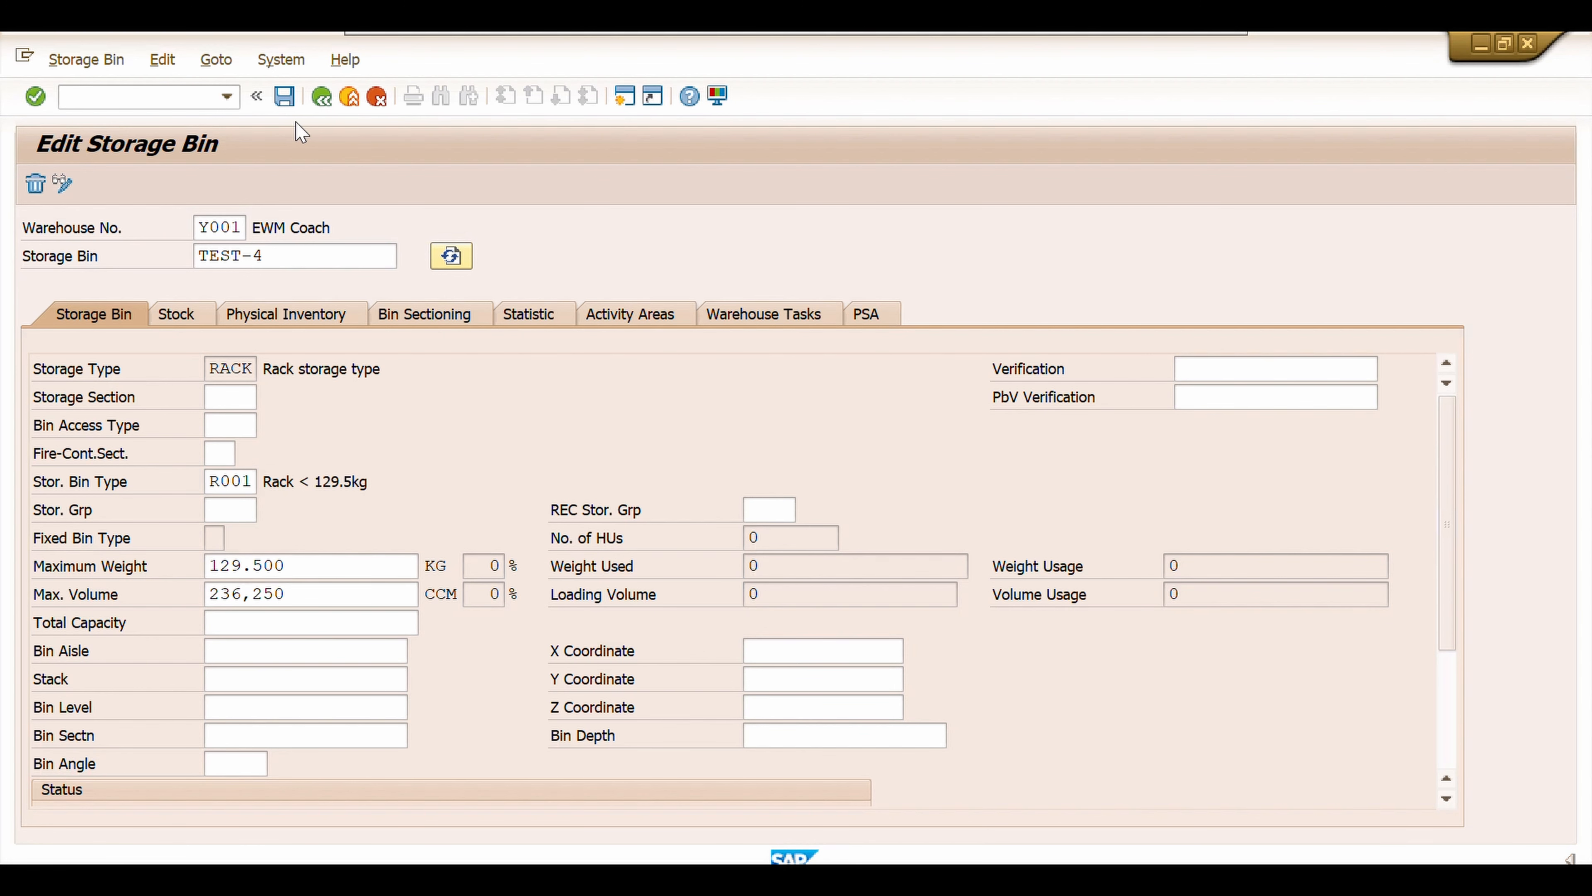